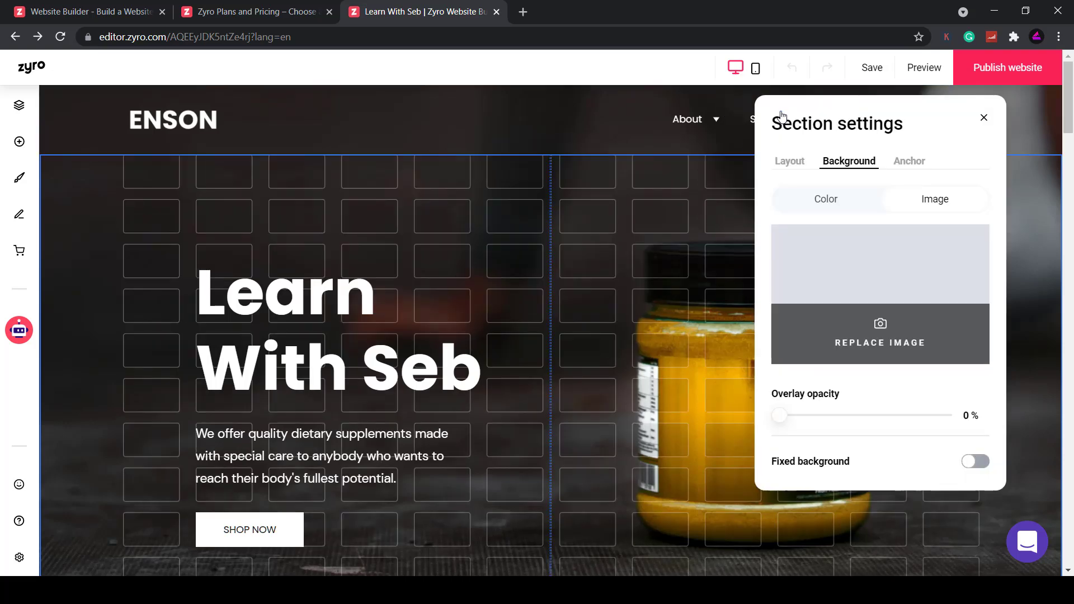
# Set the hero background to the purple laptop free photo, leaving the overlay at 0%
pyautogui.click(882, 333)
pyautogui.click(259, 132)
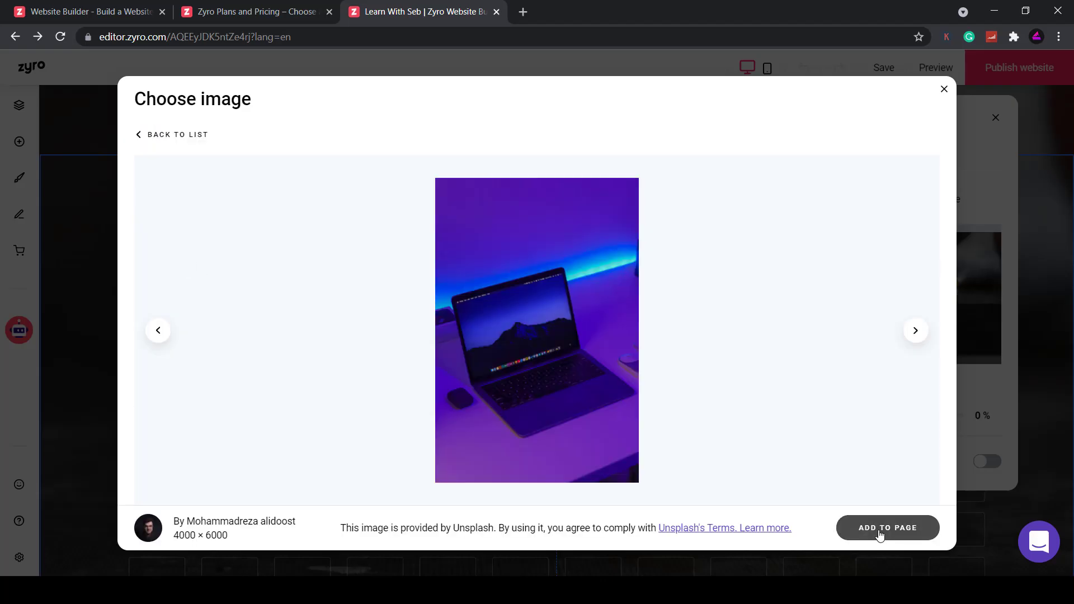
pyautogui.click(879, 535)
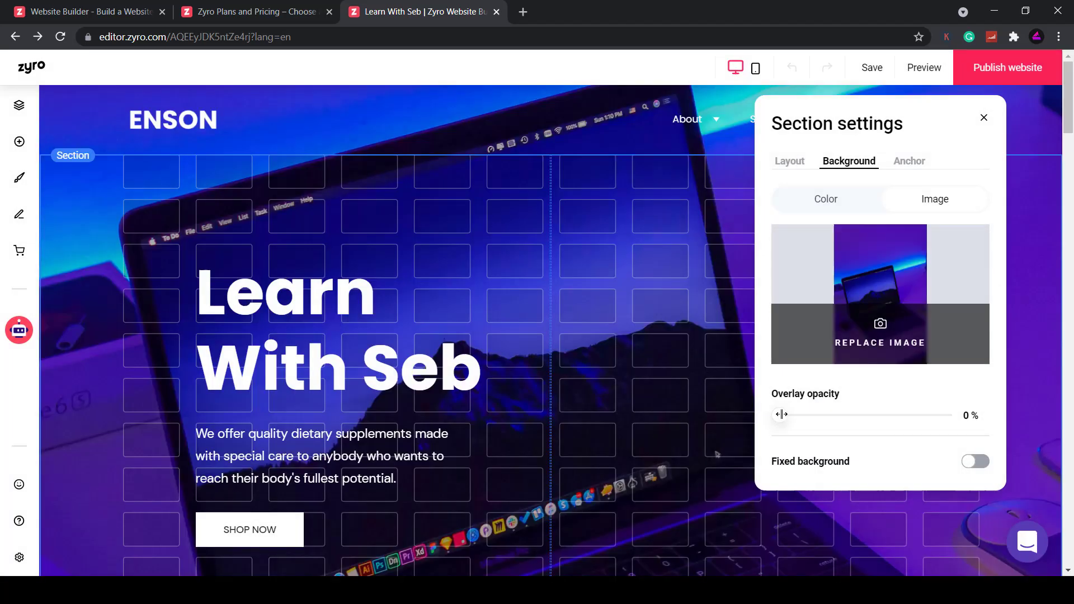
pyautogui.moveTo(781, 415); pyautogui.dragTo(757, 429)
pyautogui.press('Escape')
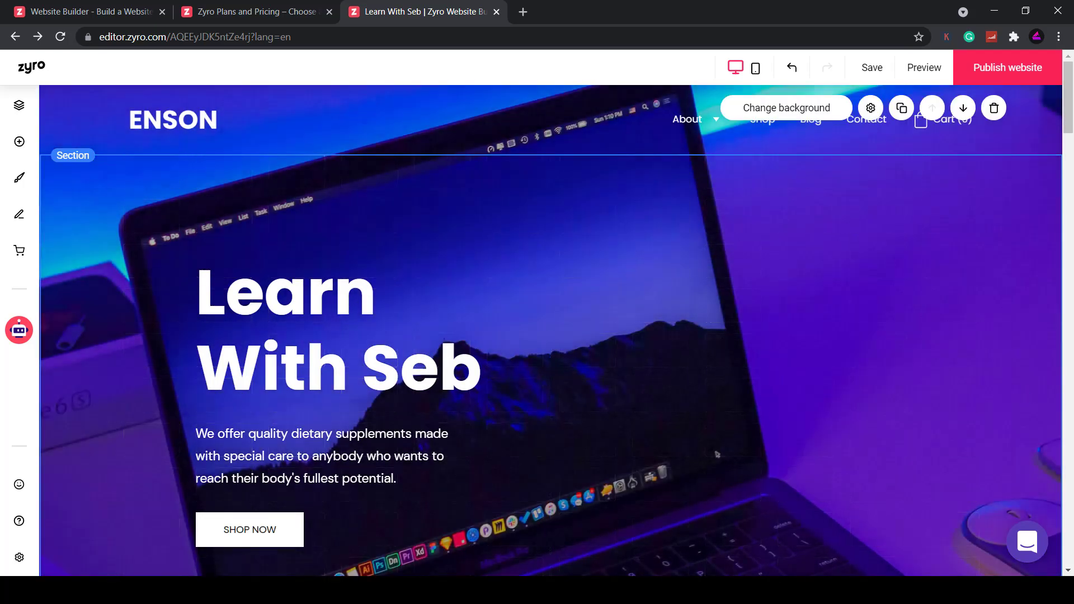
# Check where the SHOP NOW button links and try repositioning it
pyautogui.scroll(1, 550, 330)
pyautogui.scroll(-3, 860, 340)
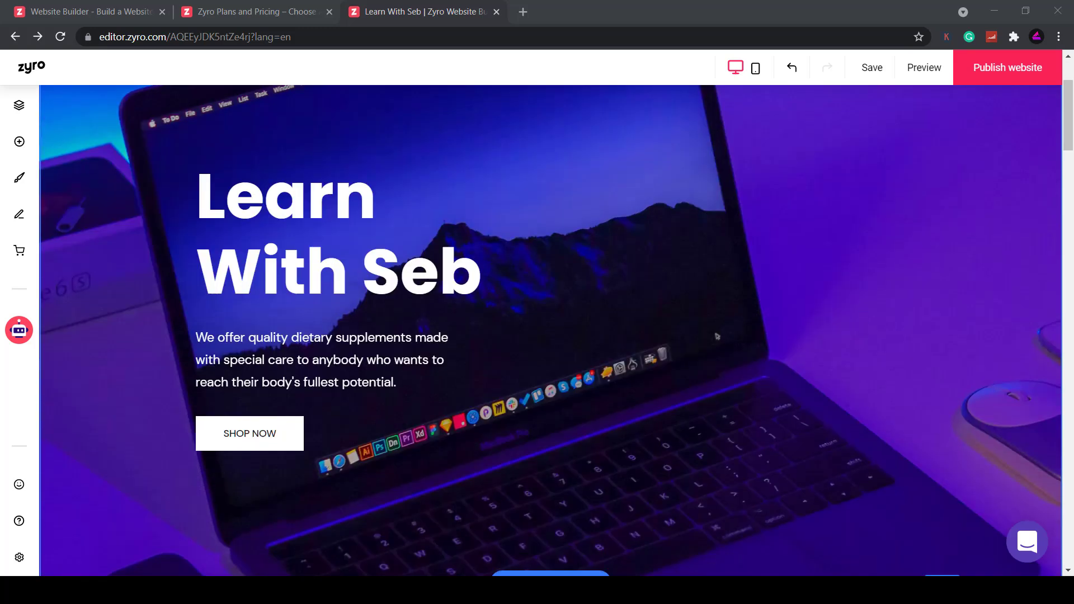
pyautogui.click(292, 451)
pyautogui.click(251, 401)
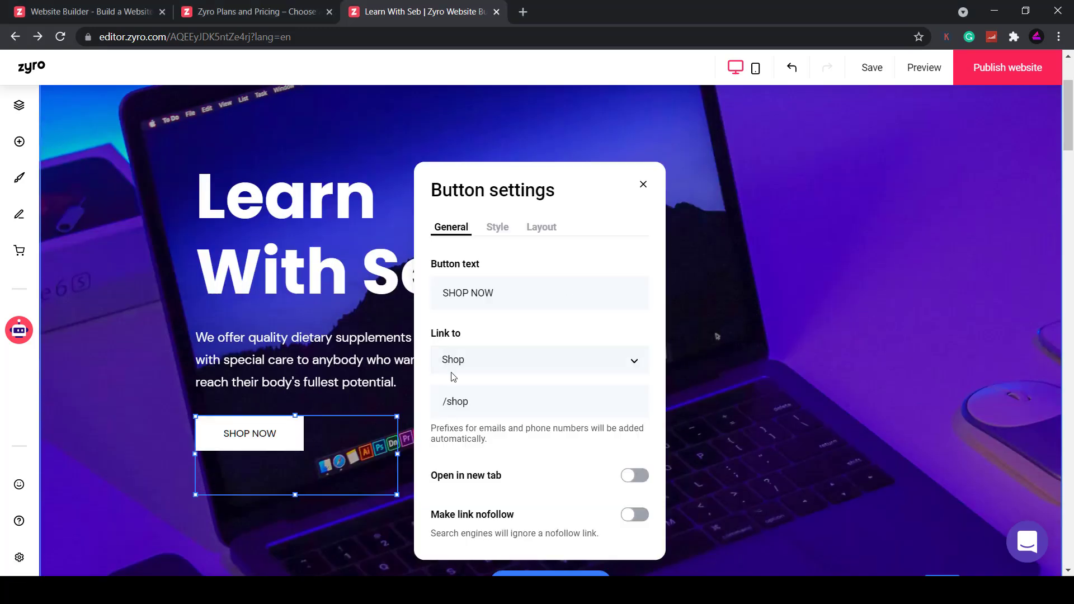
pyautogui.click(785, 438)
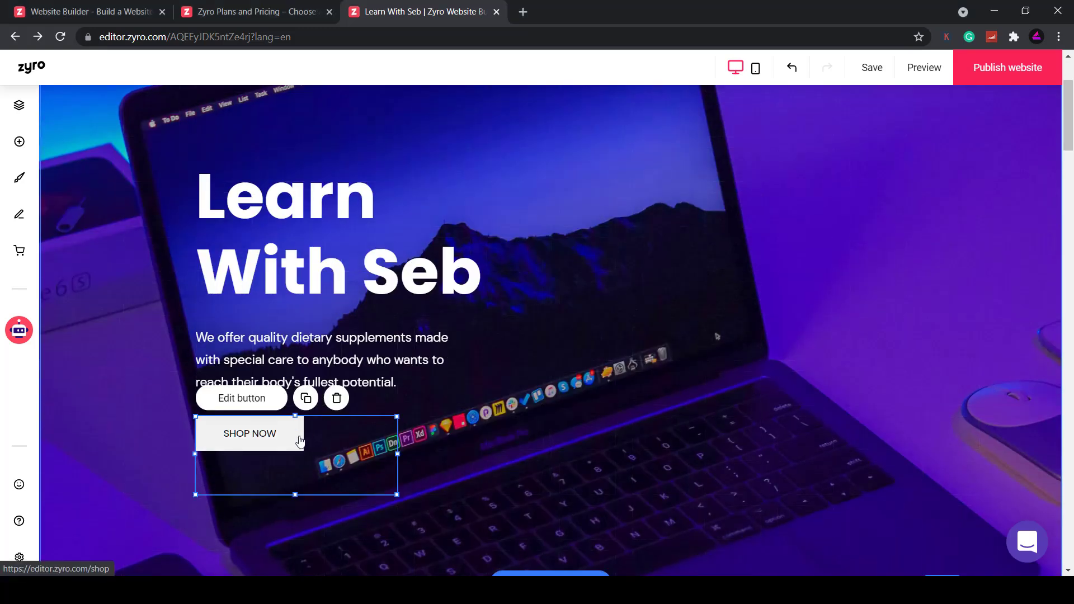
pyautogui.moveTo(290, 444)
pyautogui.mouseDown()
pyautogui.moveTo(696, 270)
pyautogui.moveTo(654, 265)
pyautogui.moveTo(874, 357)
pyautogui.moveTo(461, 453)
pyautogui.moveTo(275, 451)
pyautogui.mouseUp()
# Drag the hero section's height handle up to make the section shorter
pyautogui.scroll(-3, 613, 345)
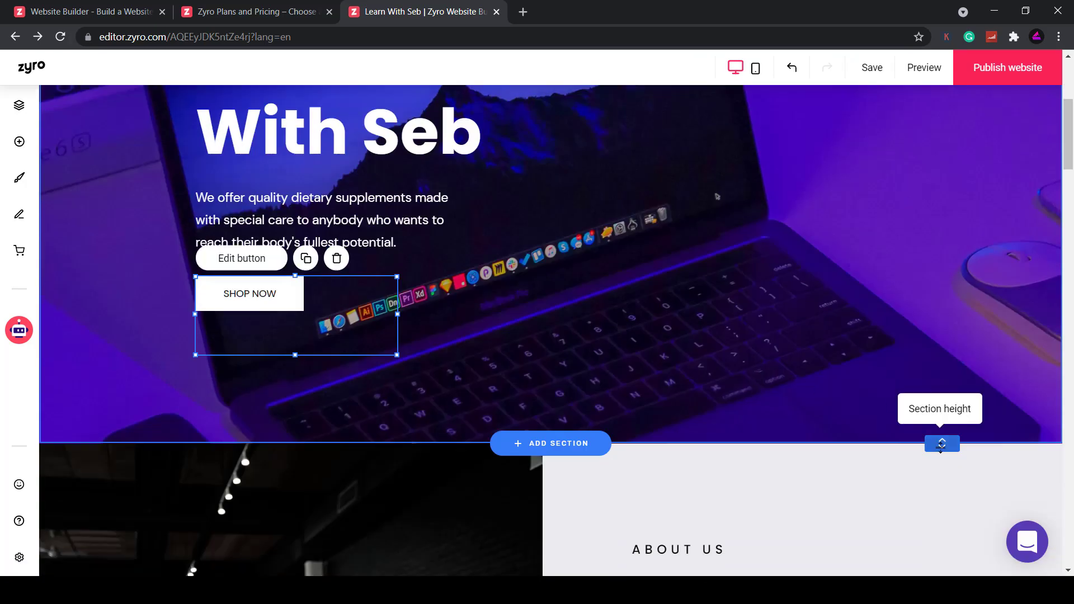
pyautogui.moveTo(942, 445); pyautogui.dragTo(942, 353)
pyautogui.scroll(5, 774, 297)
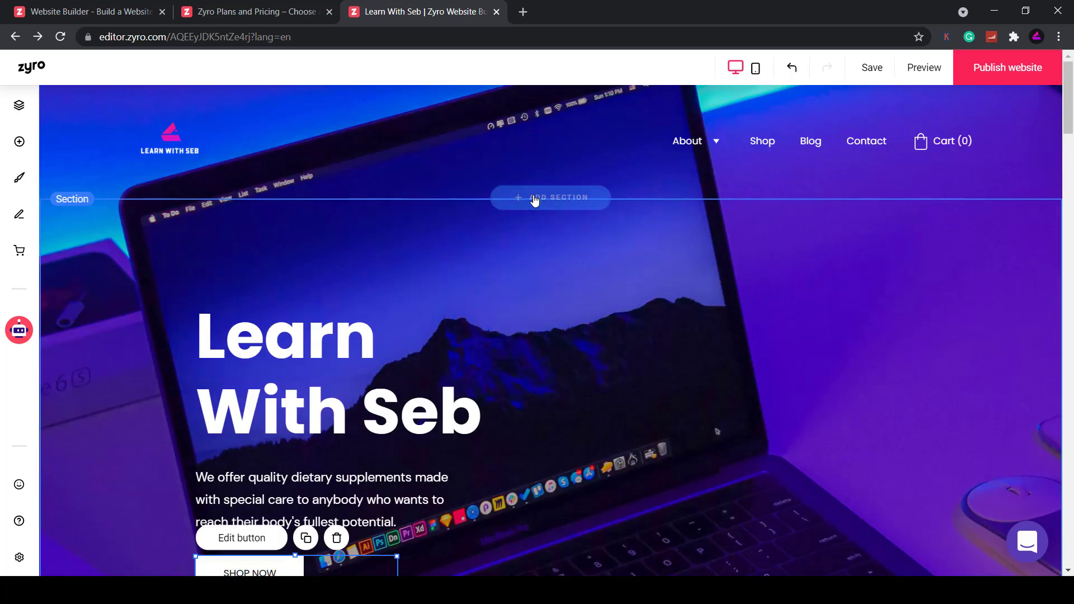
pyautogui.scroll(-1, 864, 432)
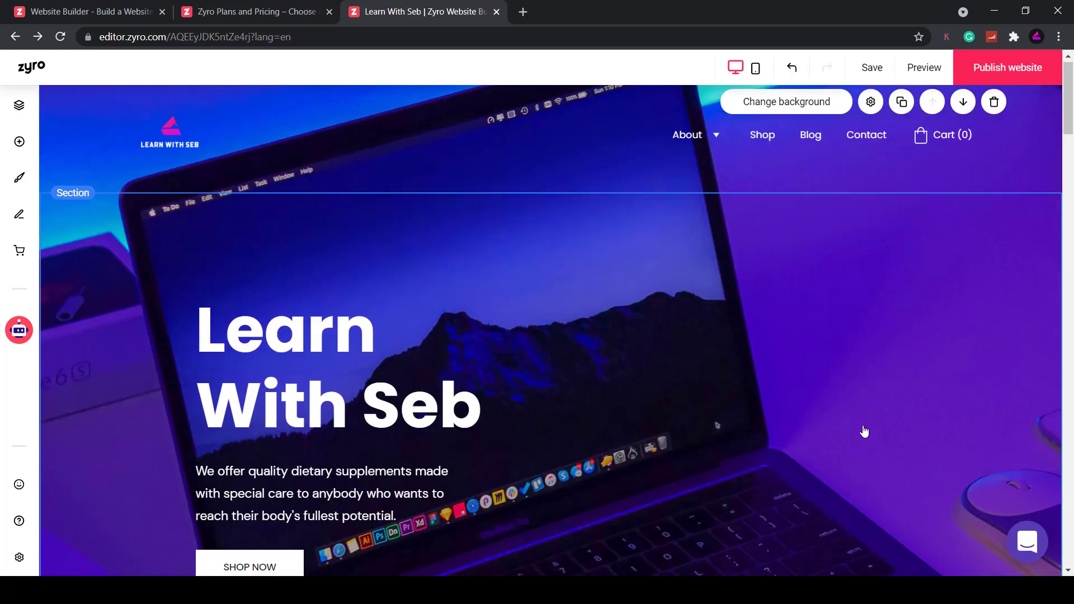
pyautogui.scroll(-3, 864, 432)
pyautogui.moveTo(864, 493); pyautogui.dragTo(864, 430)
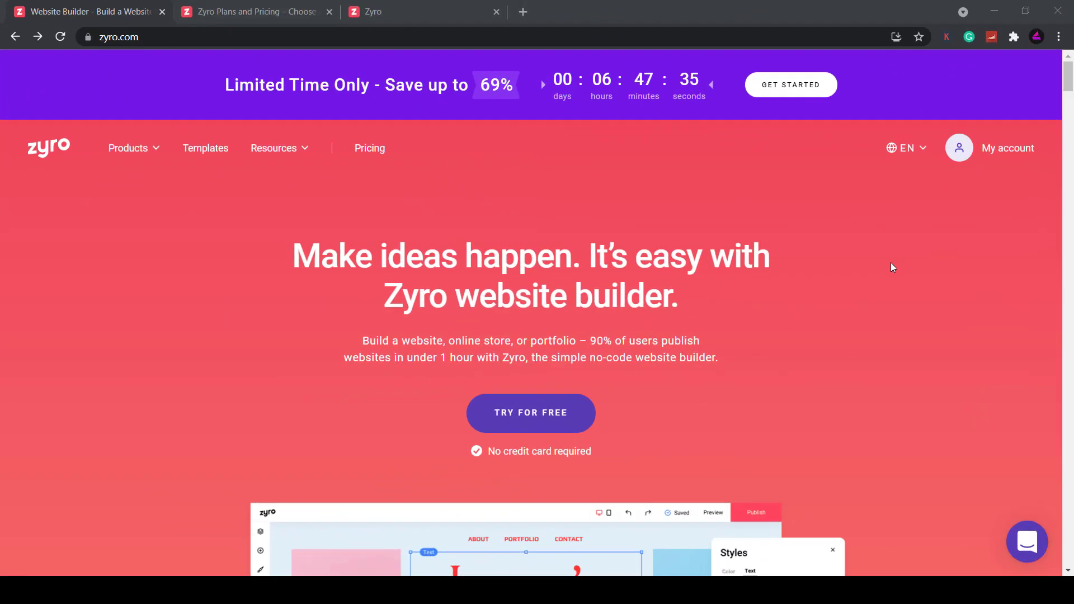
# Scroll the zyro.com homepage past pricing plans and SEO/marketing features to the template gallery
pyautogui.scroll(-1, 889, 289)
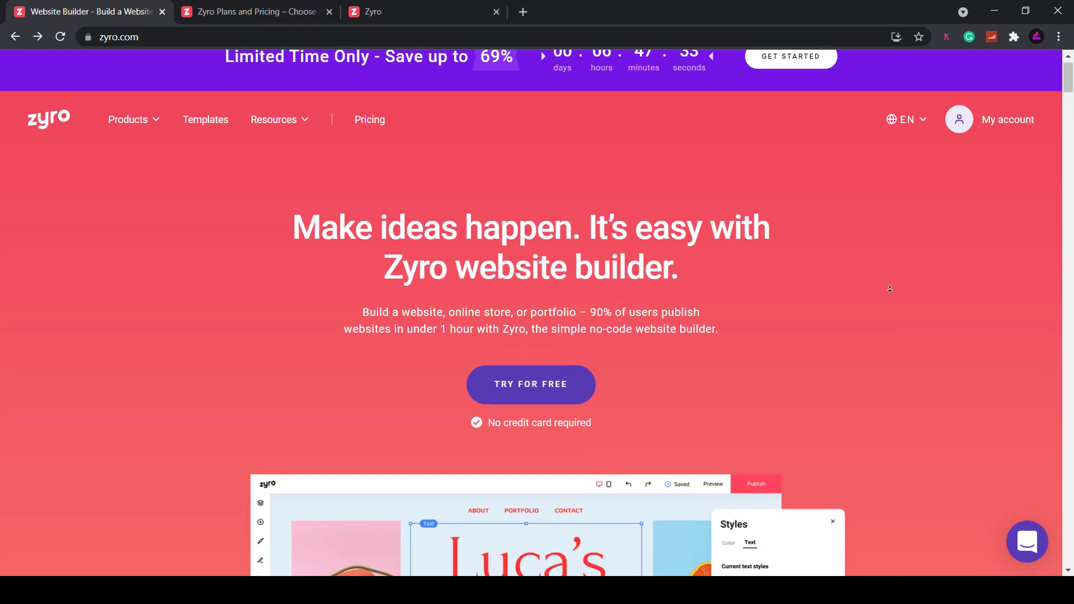
pyautogui.scroll(-2, 889, 290)
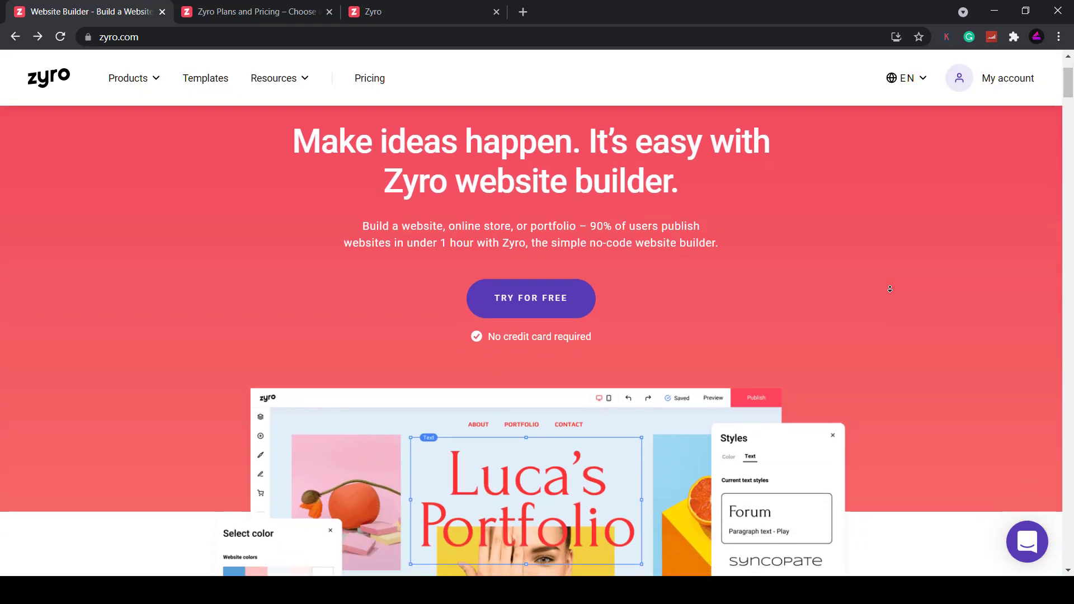
pyautogui.scroll(-2, 890, 289)
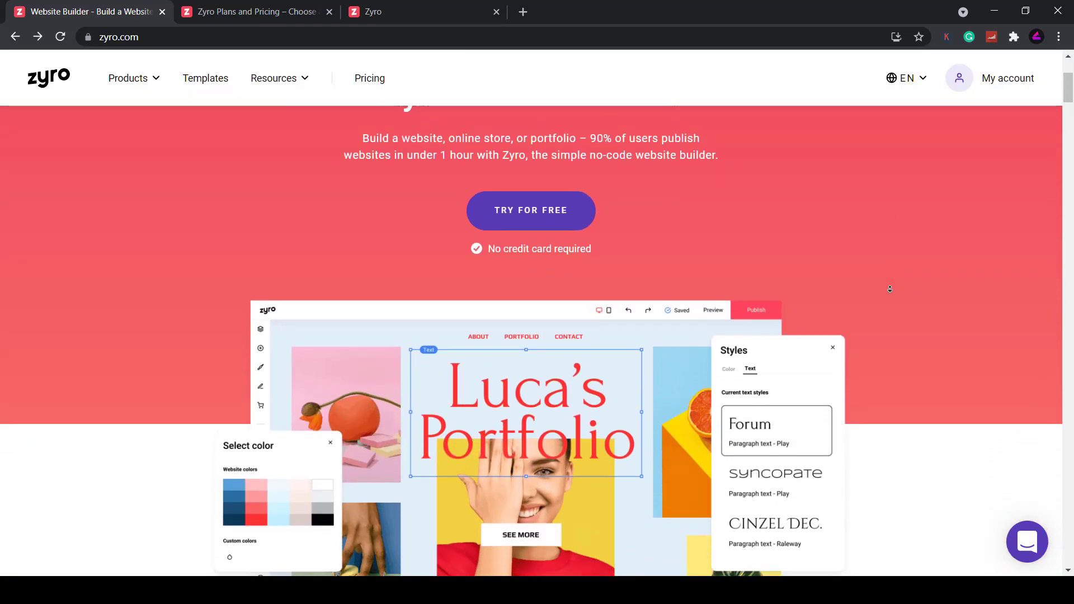
pyautogui.scroll(-2, 893, 288)
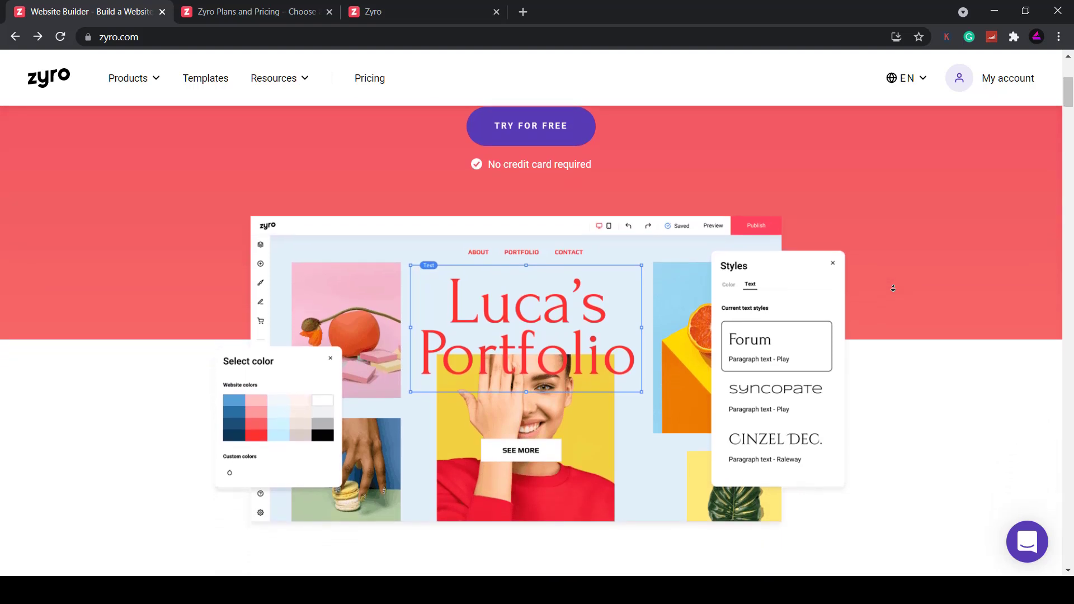
pyautogui.scroll(-4, 894, 291)
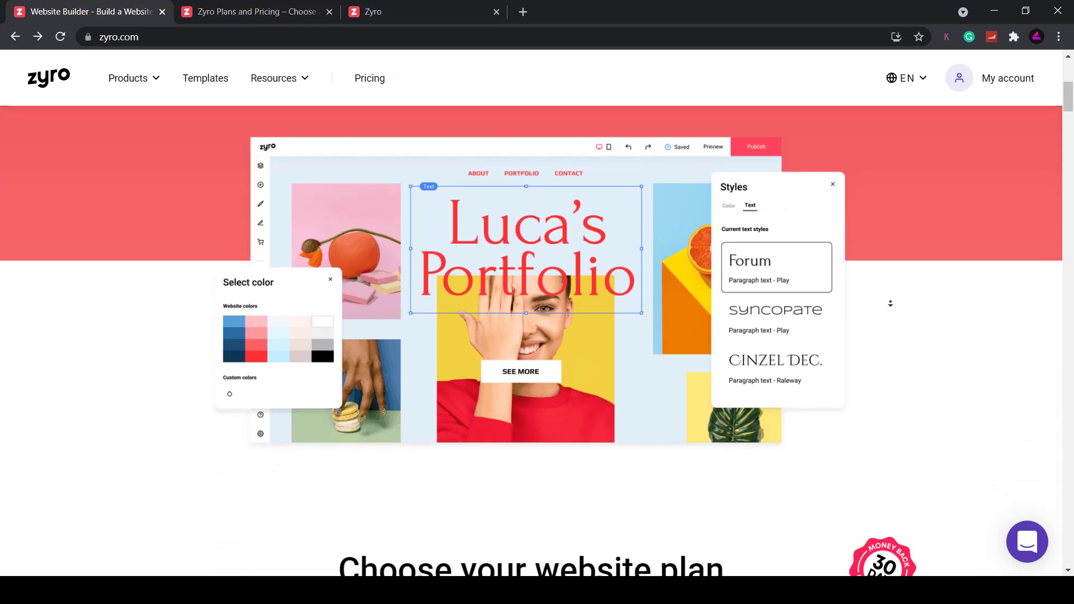
pyautogui.scroll(-5, 889, 321)
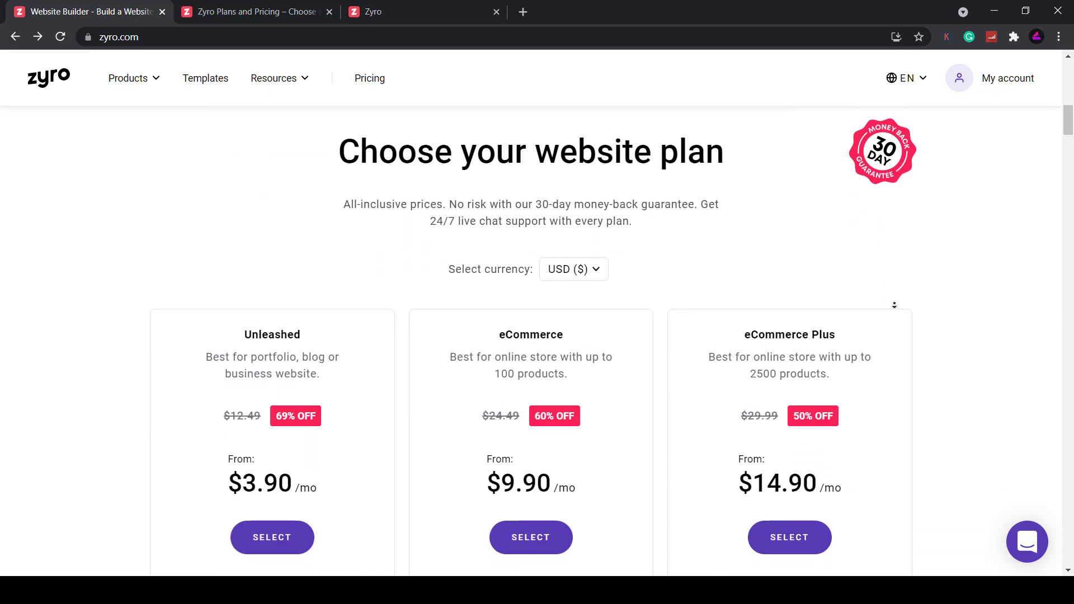
pyautogui.scroll(1, 961, 253)
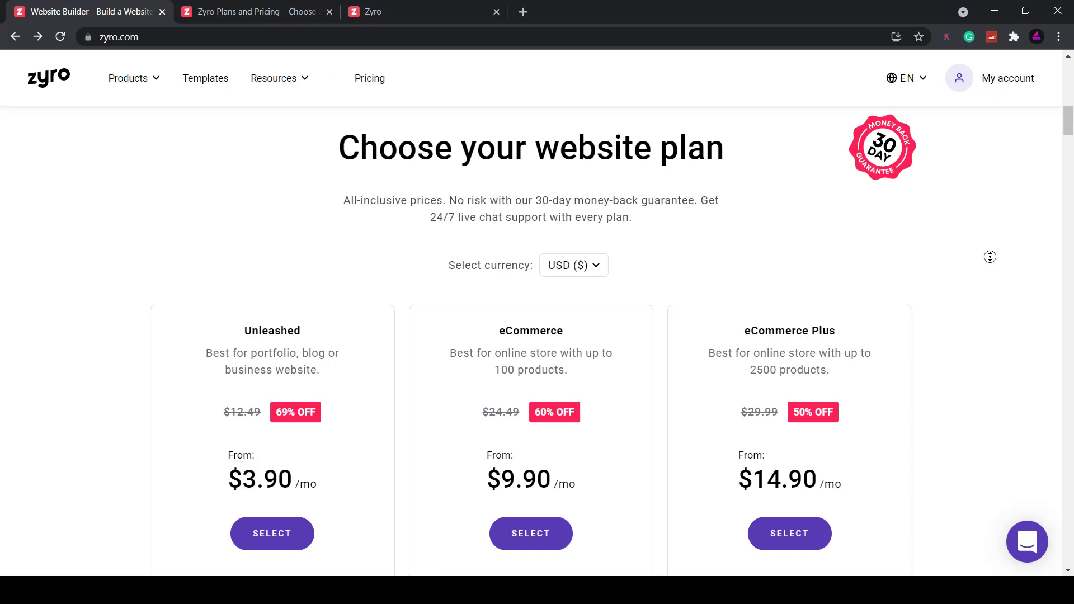
pyautogui.scroll(-5, 990, 257)
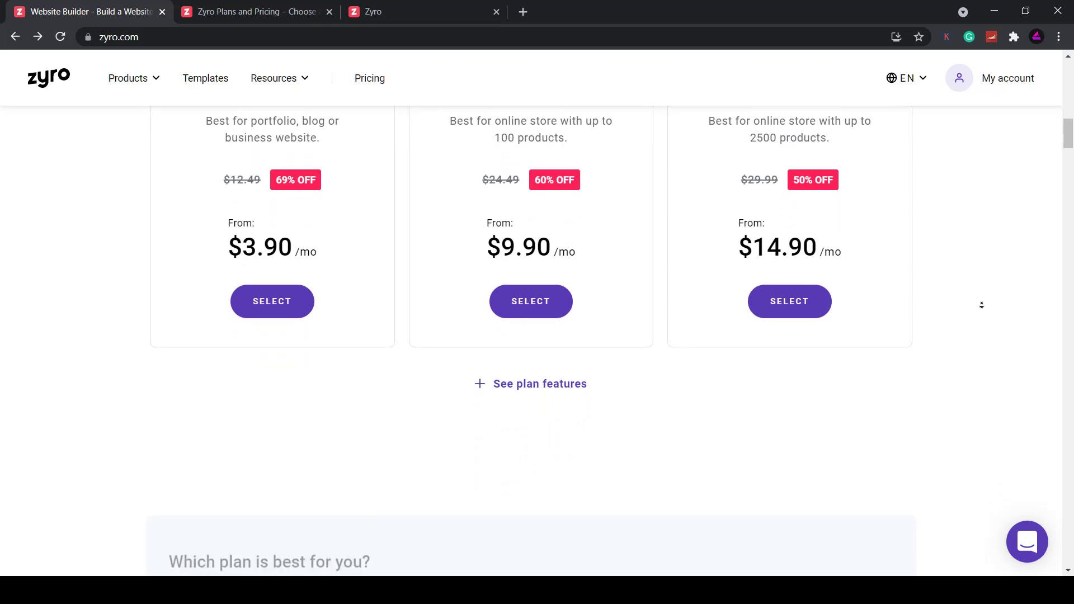
pyautogui.scroll(-6, 981, 305)
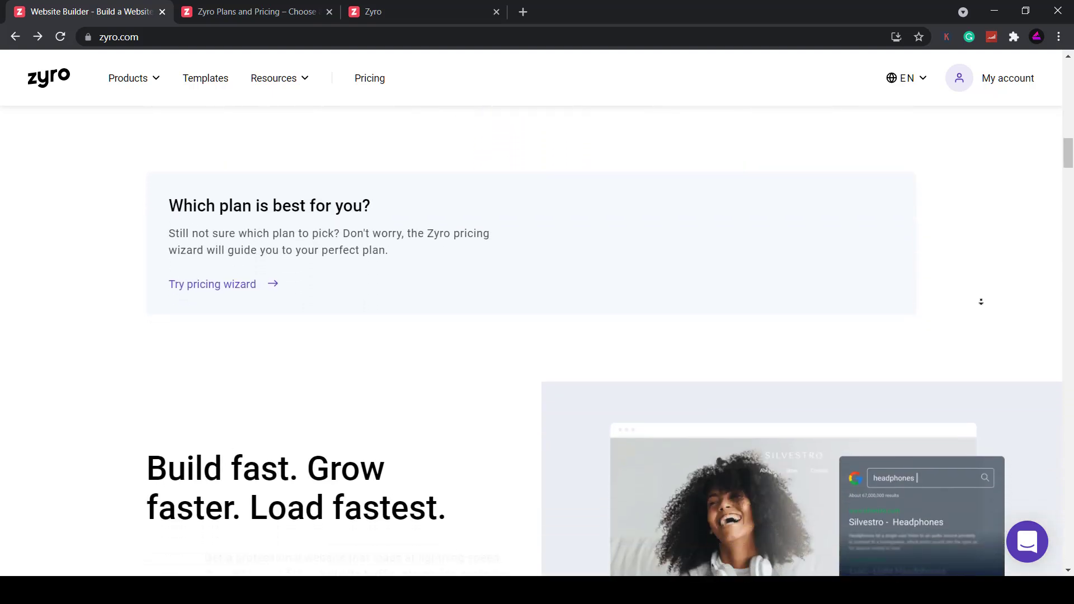
pyautogui.scroll(-5, 981, 302)
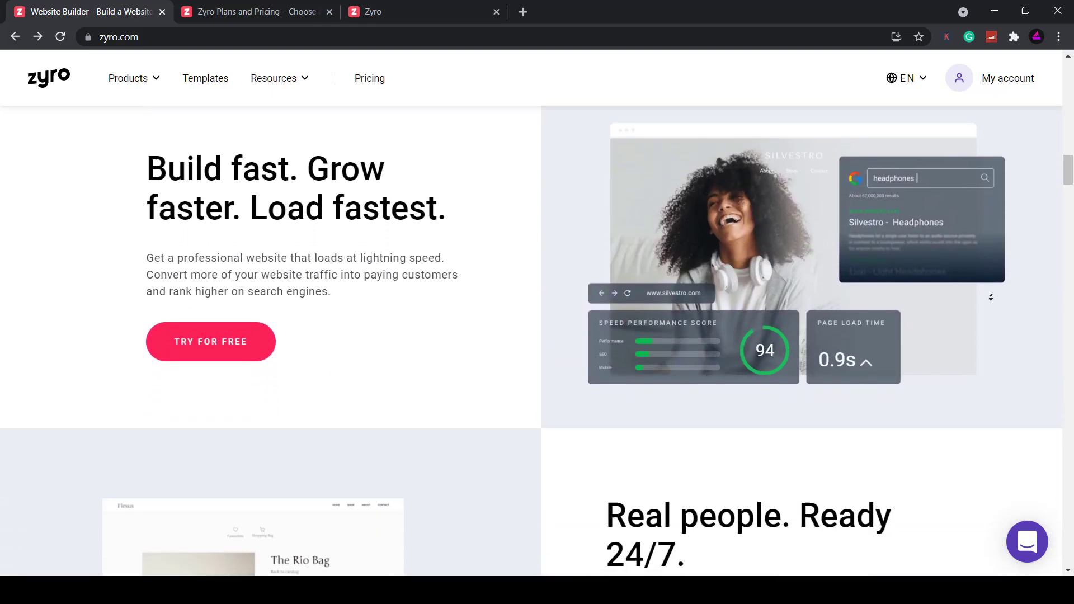
pyautogui.scroll(-1, 991, 297)
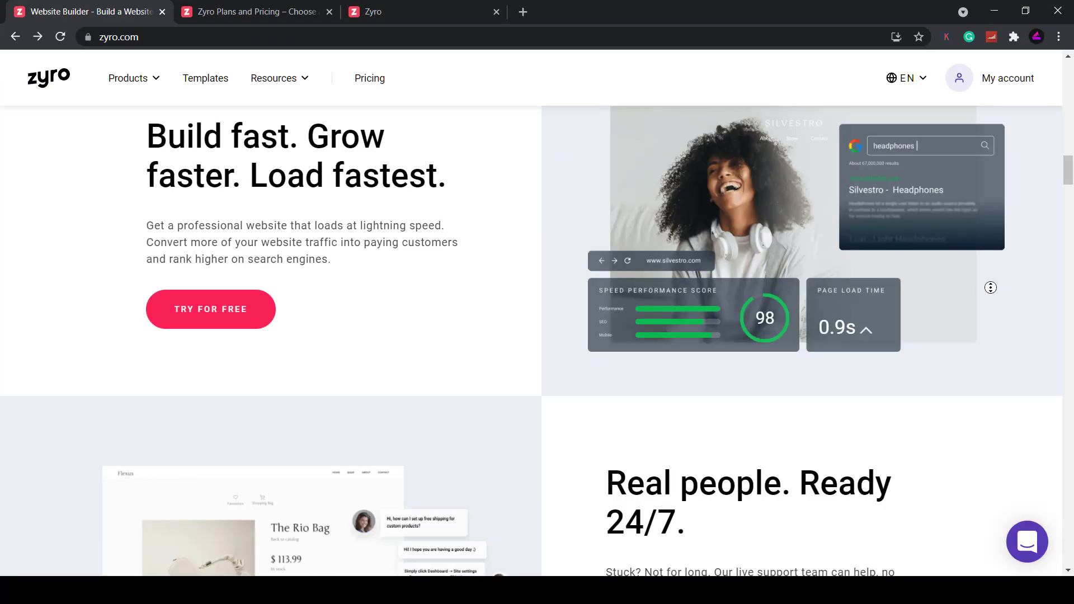
pyautogui.scroll(-4, 990, 287)
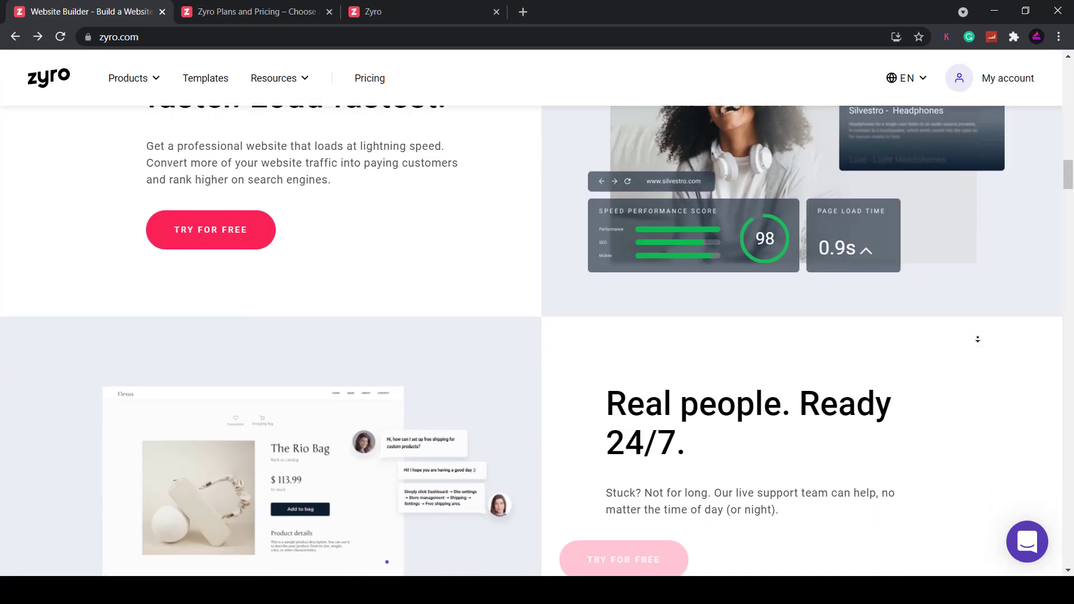
pyautogui.scroll(-6, 984, 312)
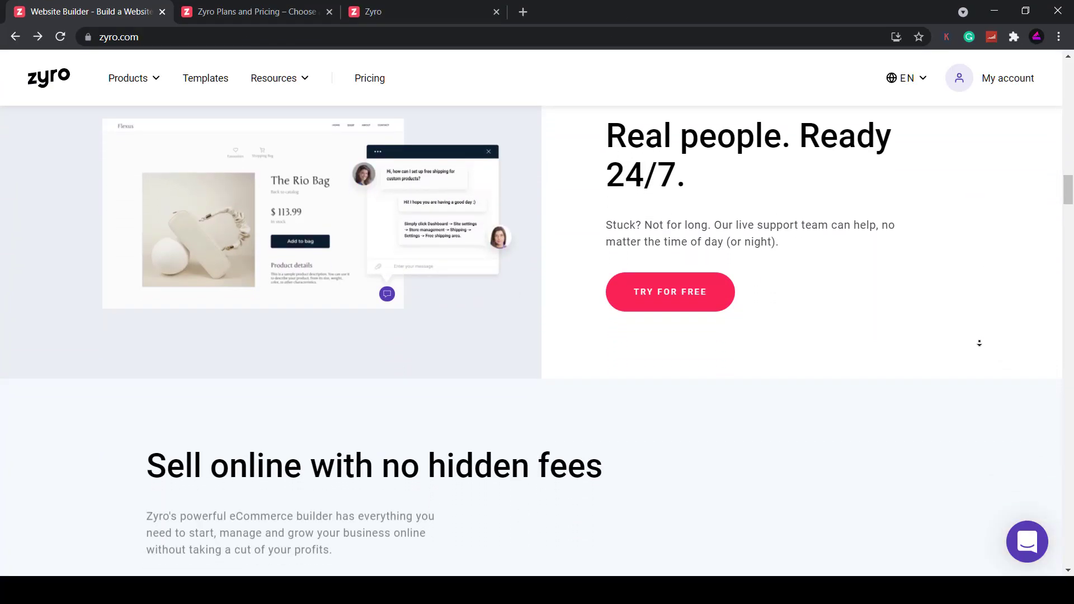
pyautogui.scroll(-2, 986, 321)
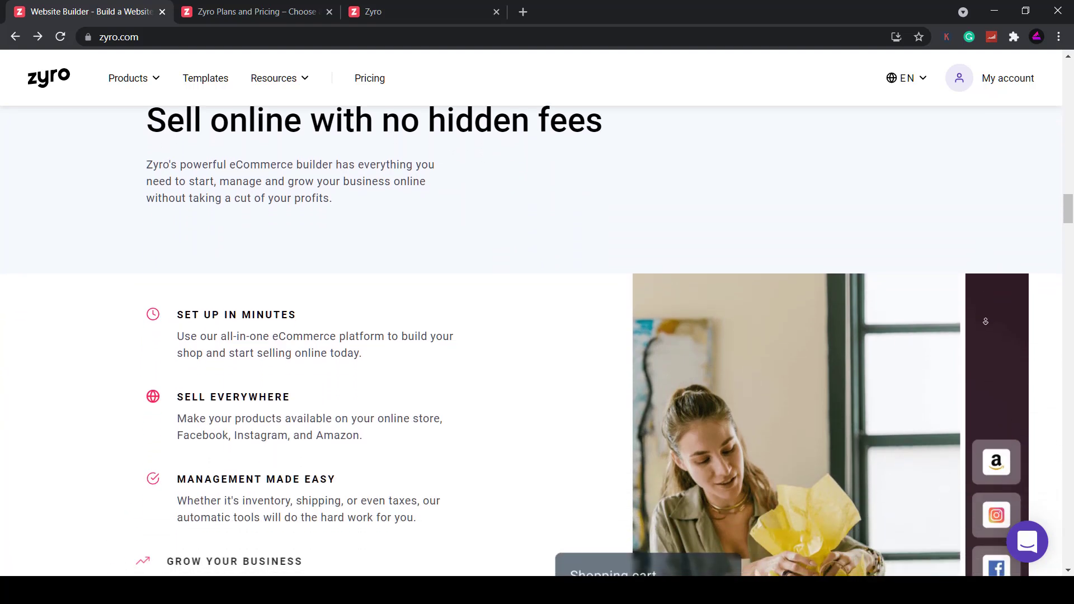
pyautogui.scroll(-2, 954, 272)
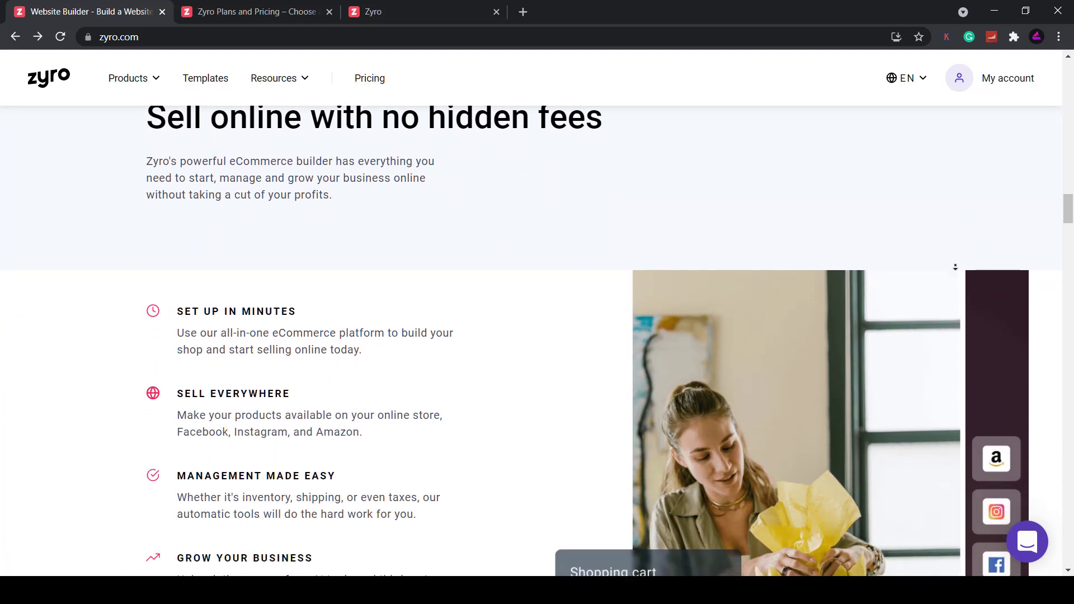
pyautogui.scroll(-9, 954, 275)
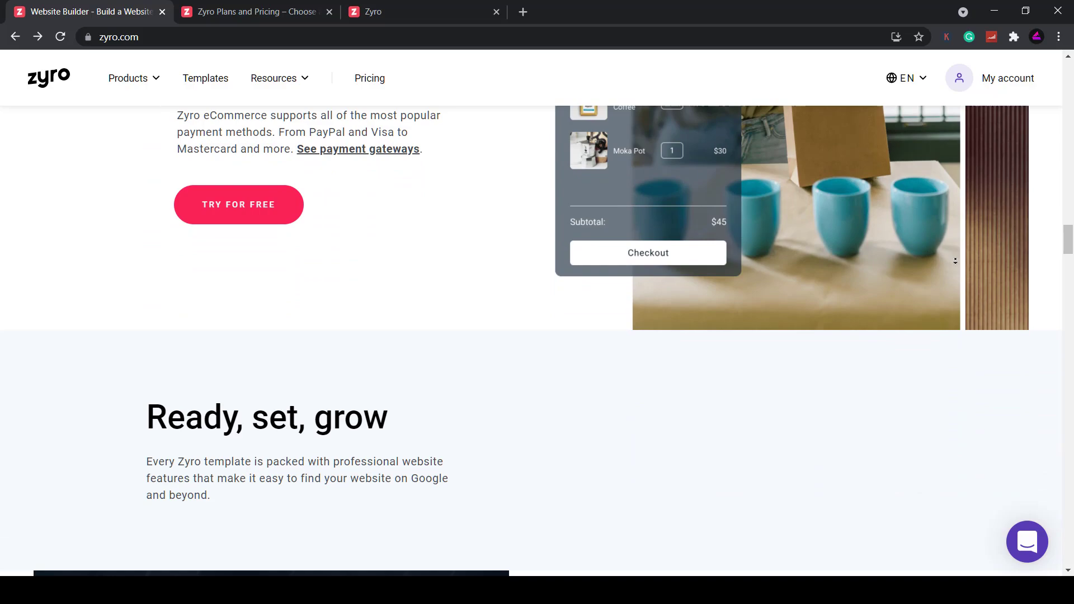
pyautogui.scroll(-5, 956, 275)
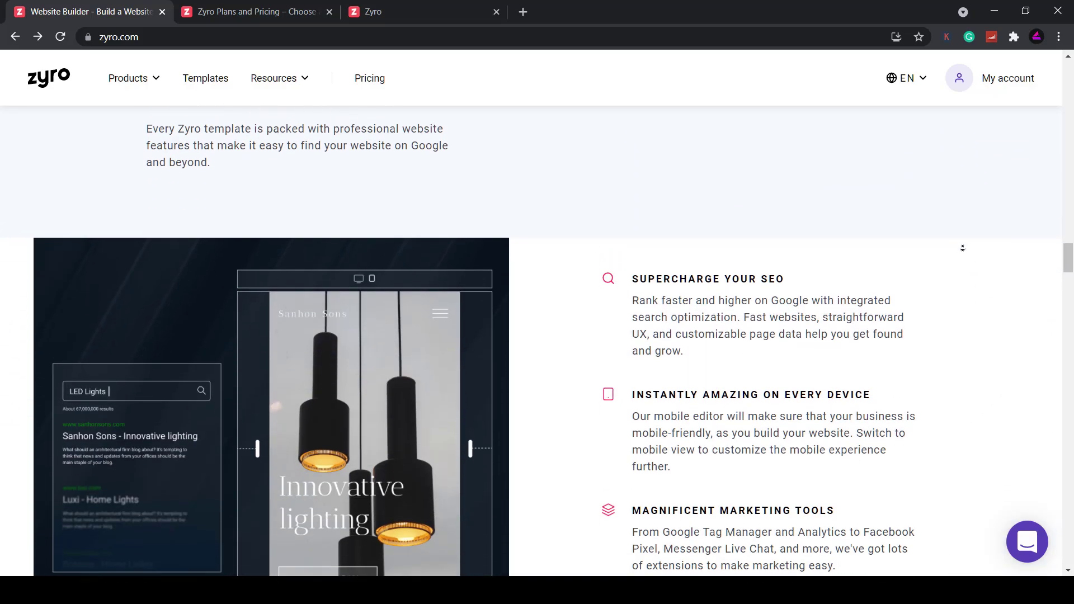
pyautogui.scroll(-2, 962, 248)
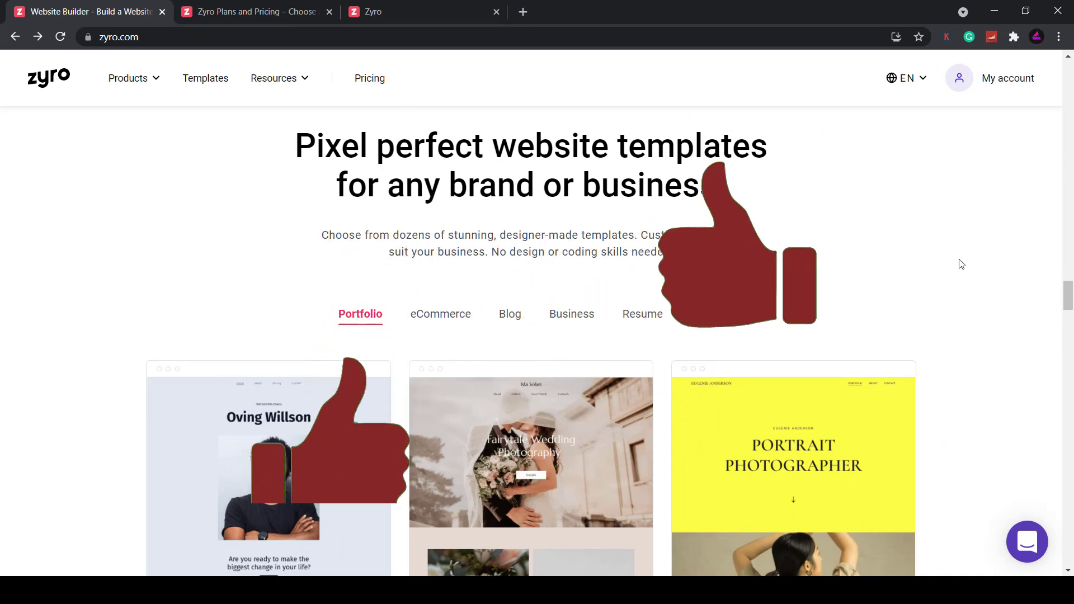
# Scroll the Zyro homepage down to the 'Got a business idea?' call-to-action and footer
pyautogui.scroll(-2, 958, 259)
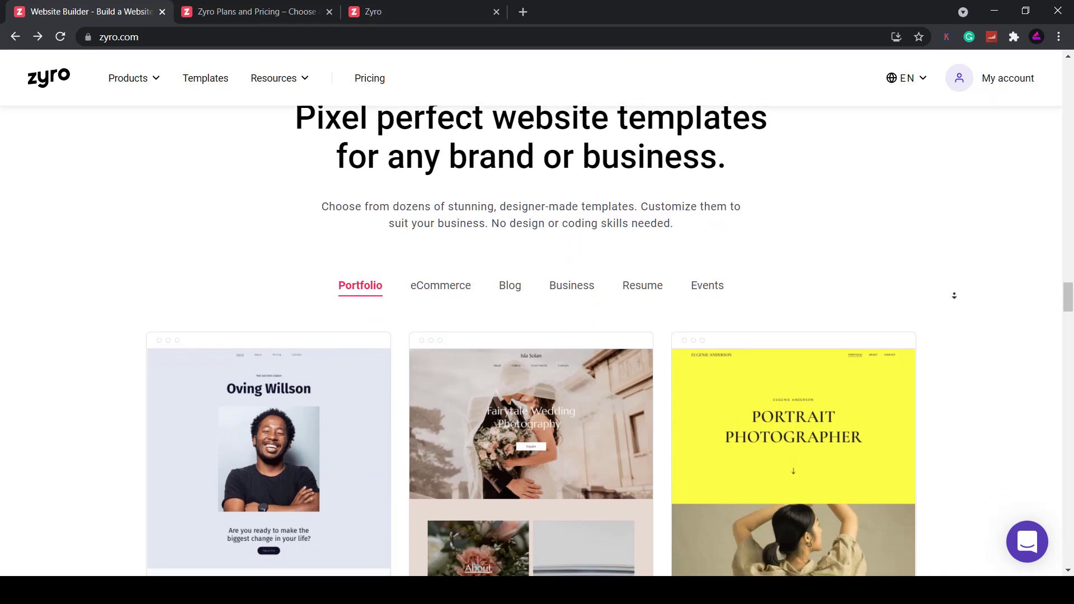
pyautogui.scroll(-5, 954, 296)
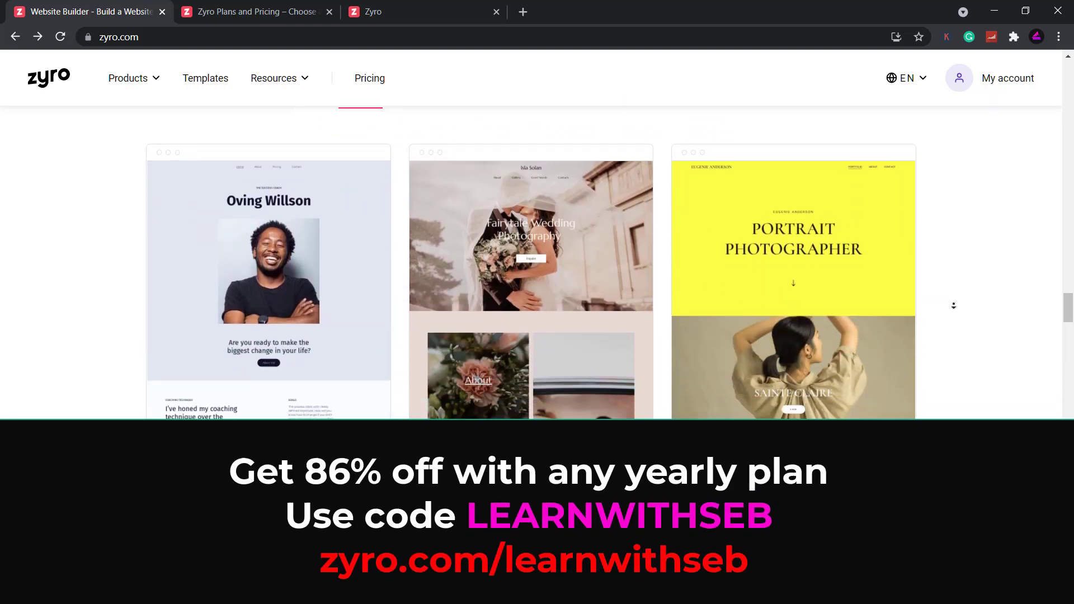
pyautogui.scroll(-3, 953, 314)
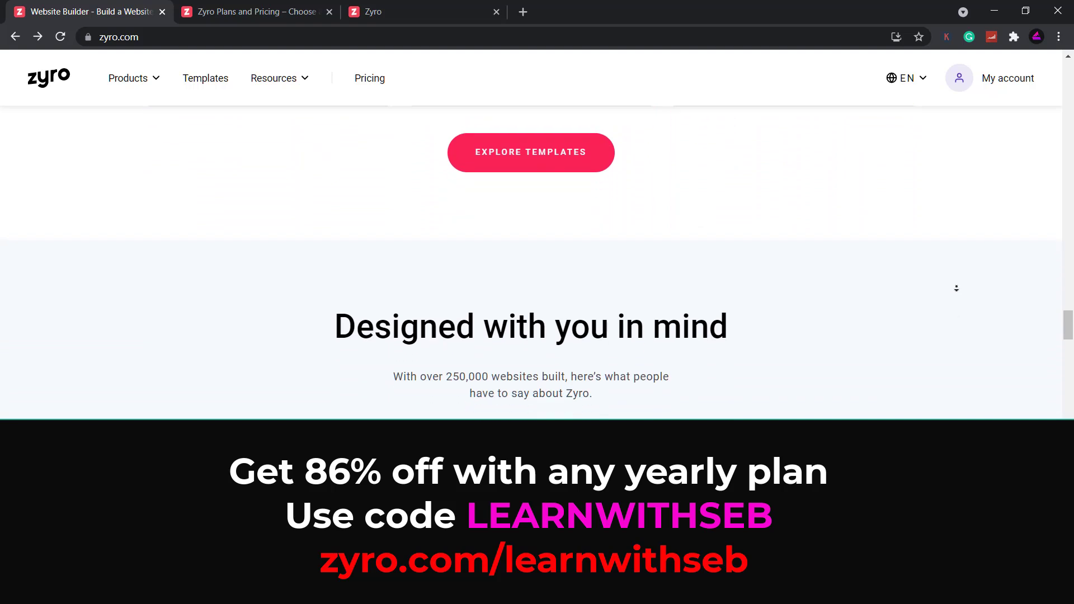
pyautogui.scroll(-2, 957, 292)
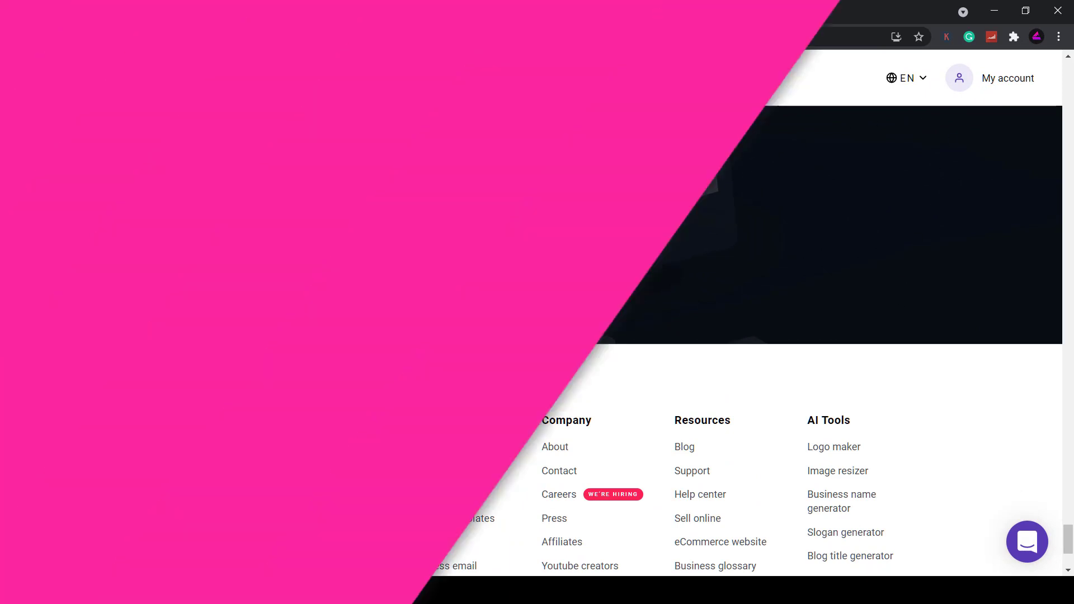
# Start a free website and choose to build it from a designer-made template
pyautogui.click(534, 259)
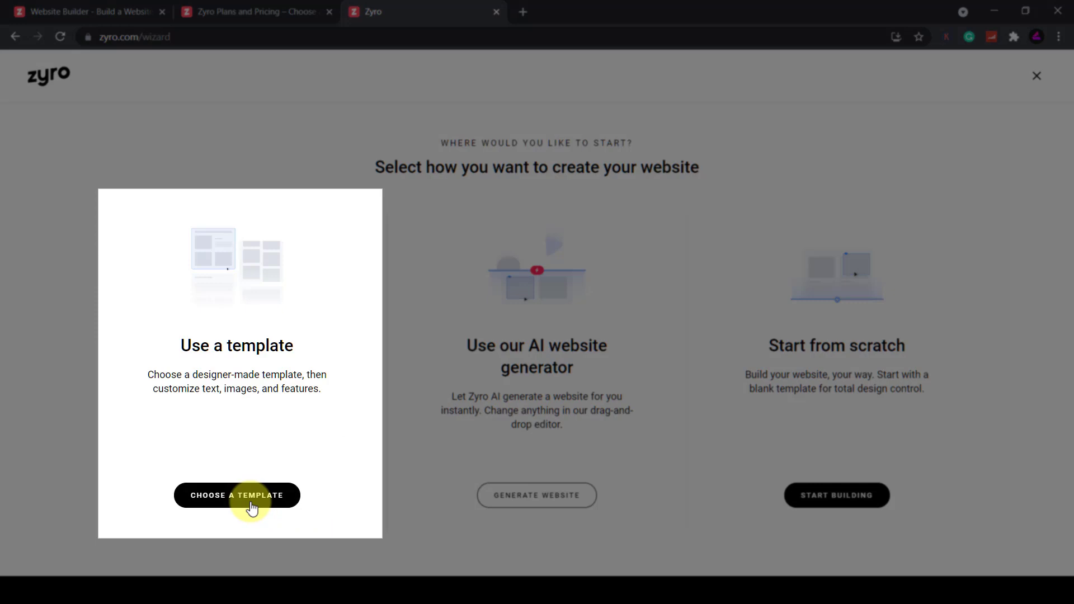
pyautogui.click(251, 496)
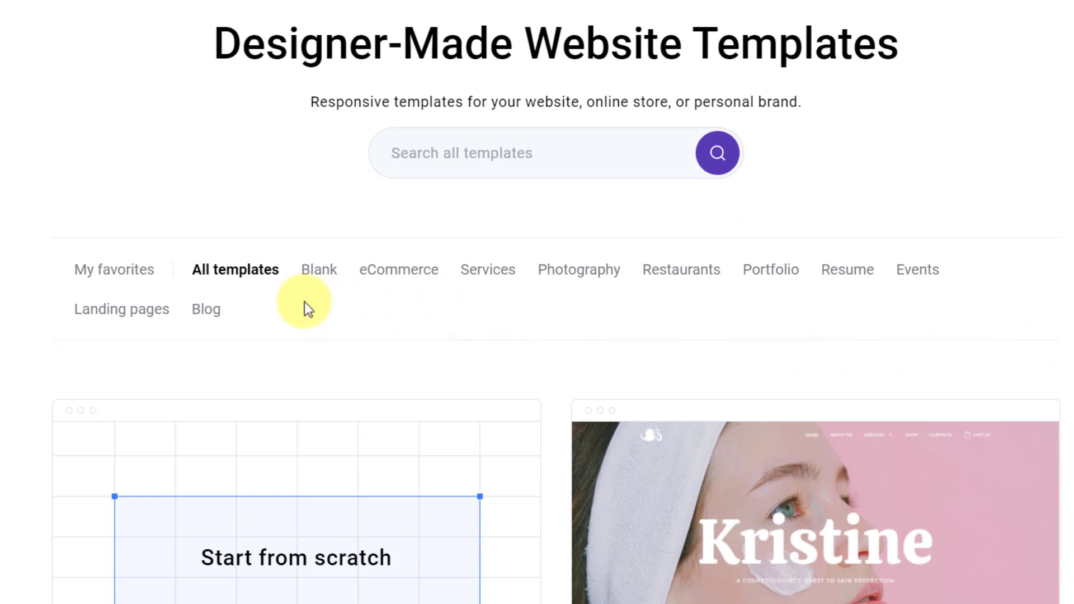
# Filter the template gallery to eCommerce templates and scroll through them
pyautogui.click(401, 274)
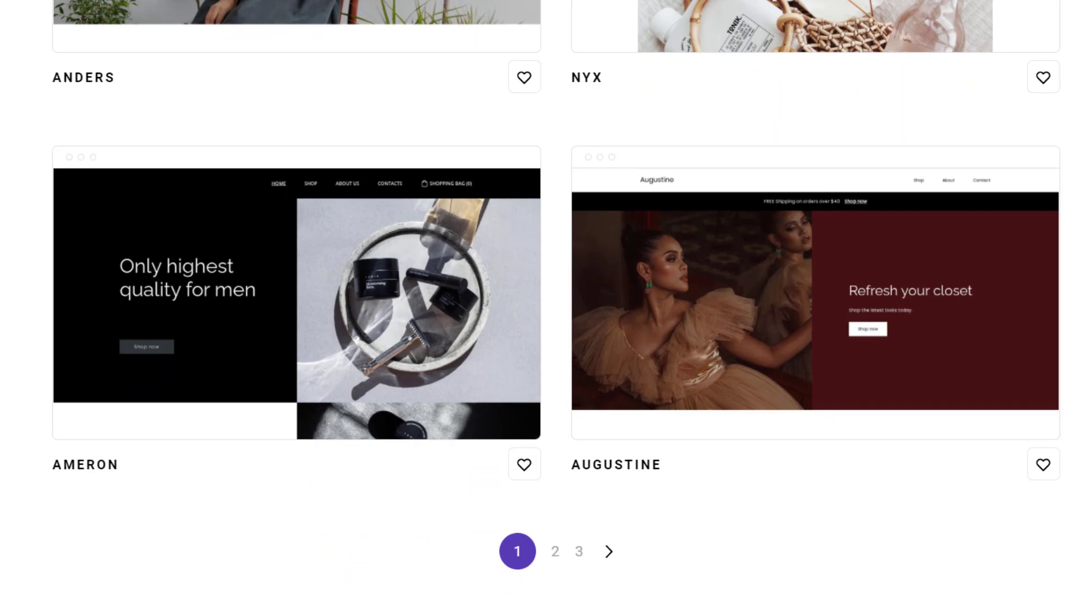
pyautogui.scroll(20, 959, 252)
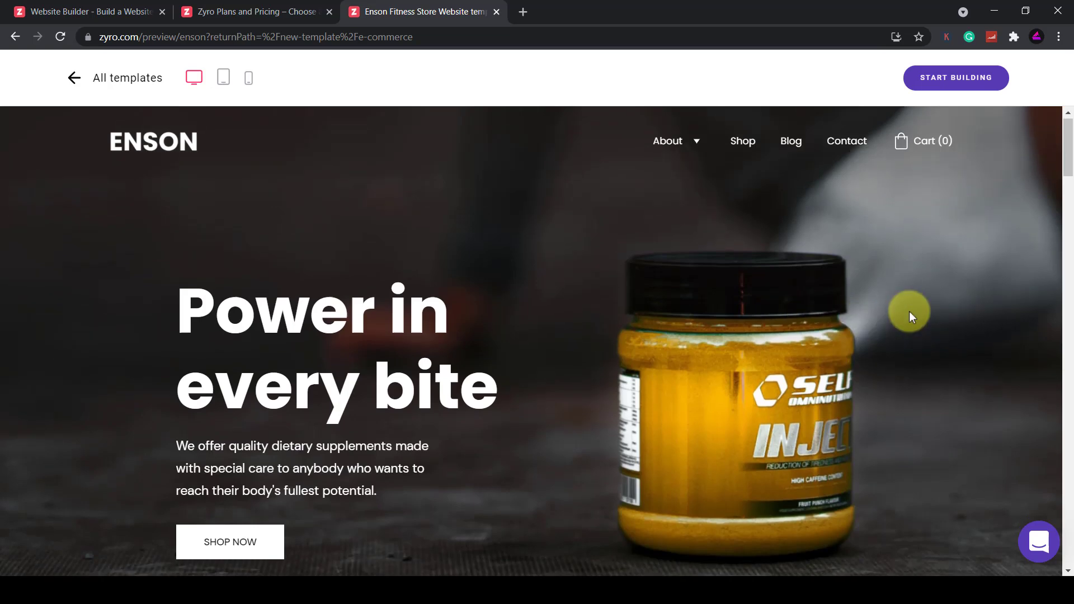
# Scroll through the Enson template's homepage preview
pyautogui.scroll(-10, 908, 311)
pyautogui.scroll(-10, 908, 311)
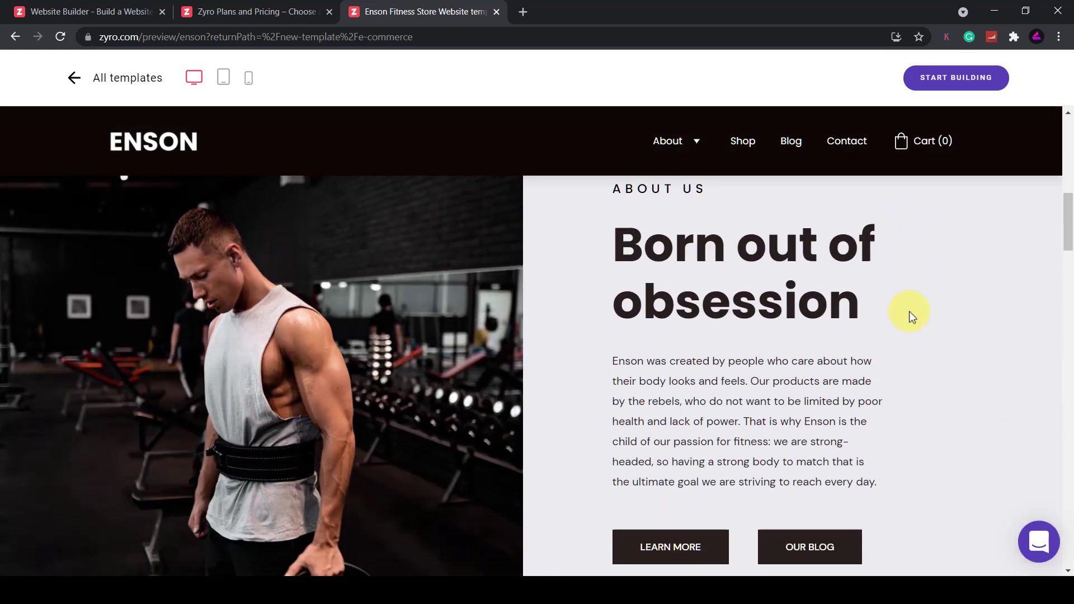
pyautogui.scroll(-10, 908, 311)
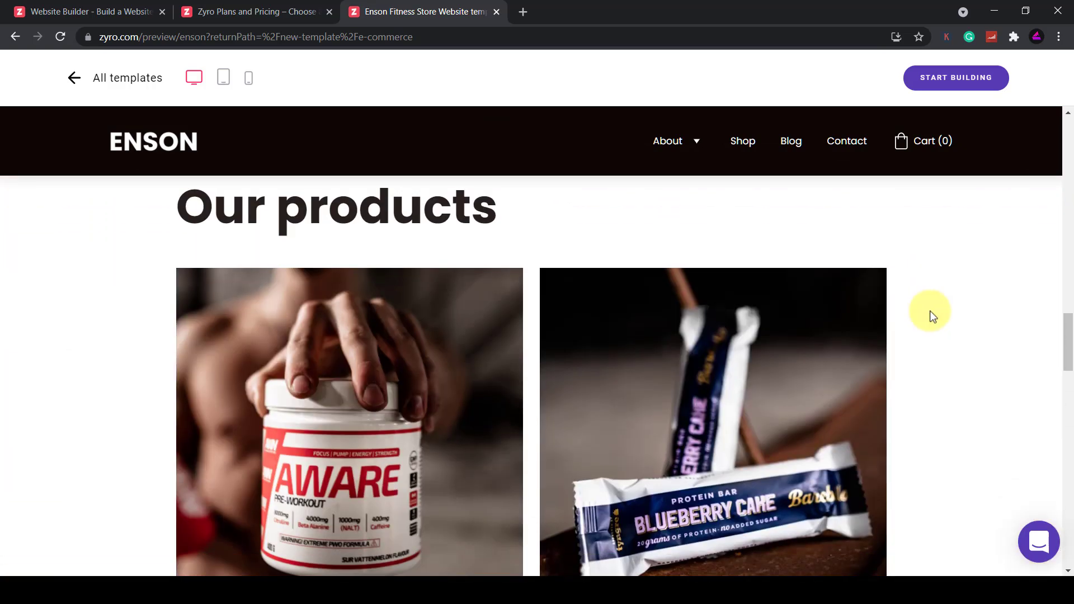
pyautogui.scroll(-1, 972, 307)
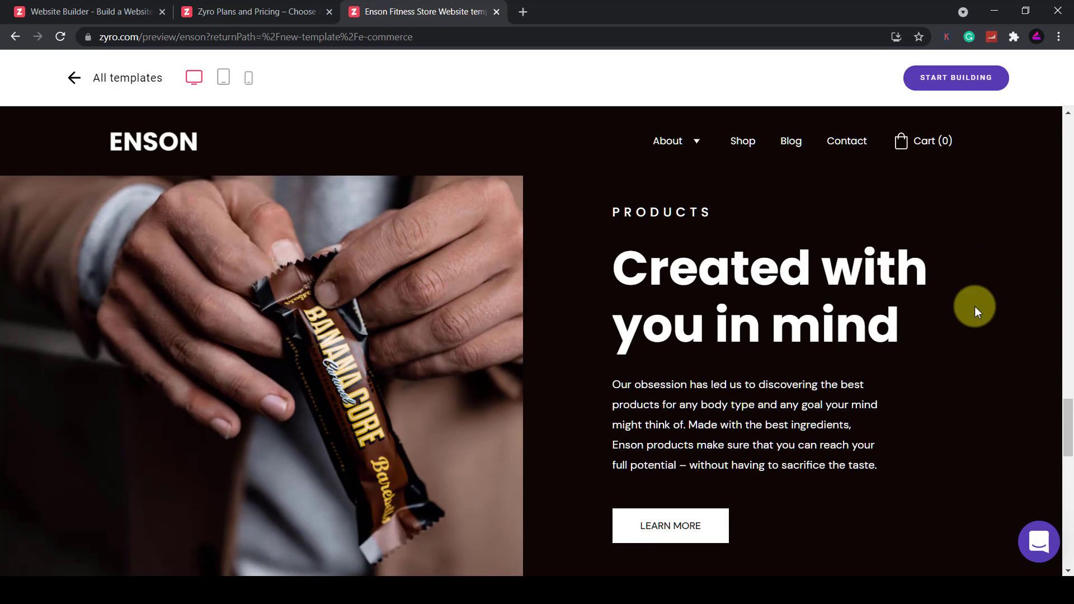
pyautogui.scroll(-10, 974, 307)
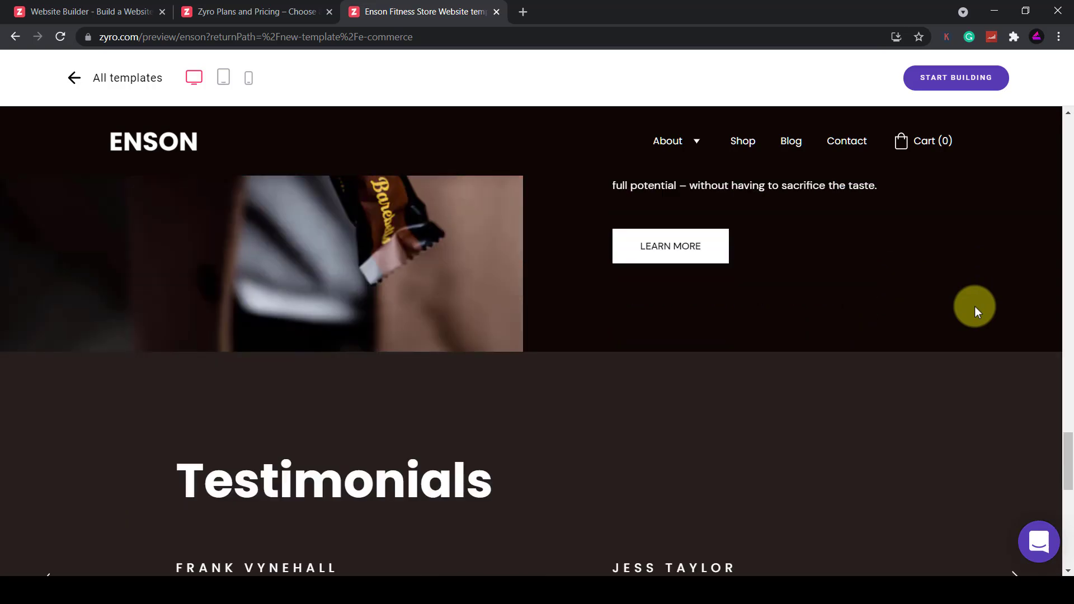
pyautogui.scroll(-3, 975, 307)
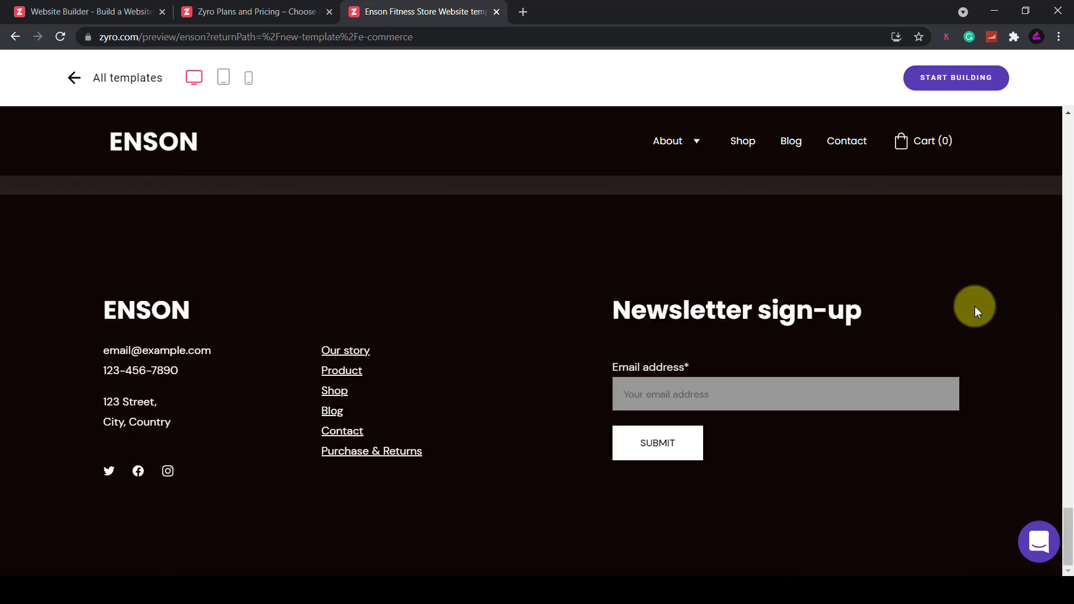
pyautogui.scroll(15, 975, 306)
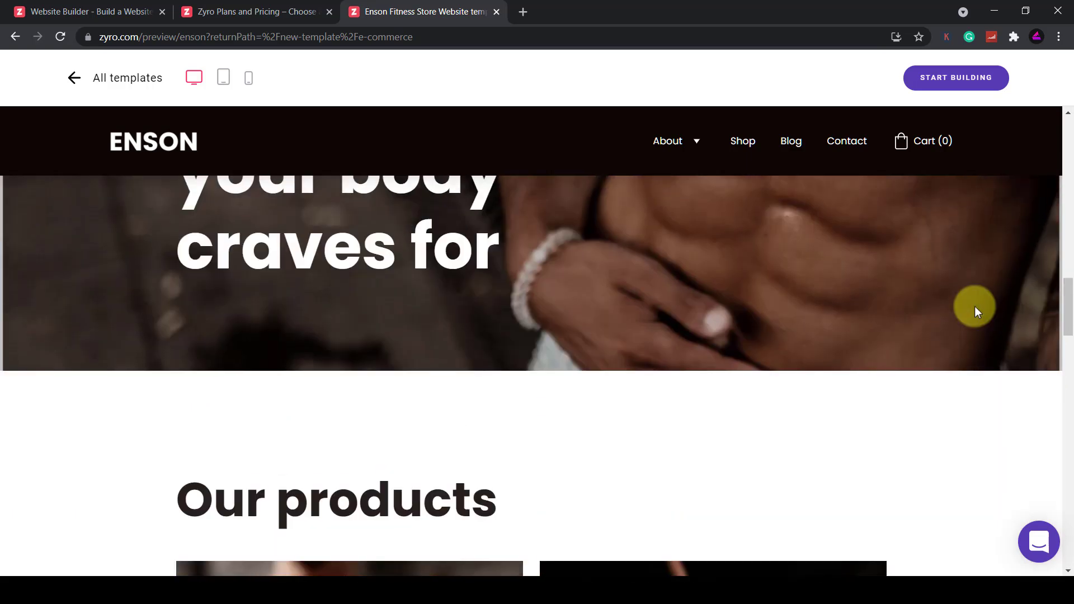
pyautogui.scroll(-6, 974, 307)
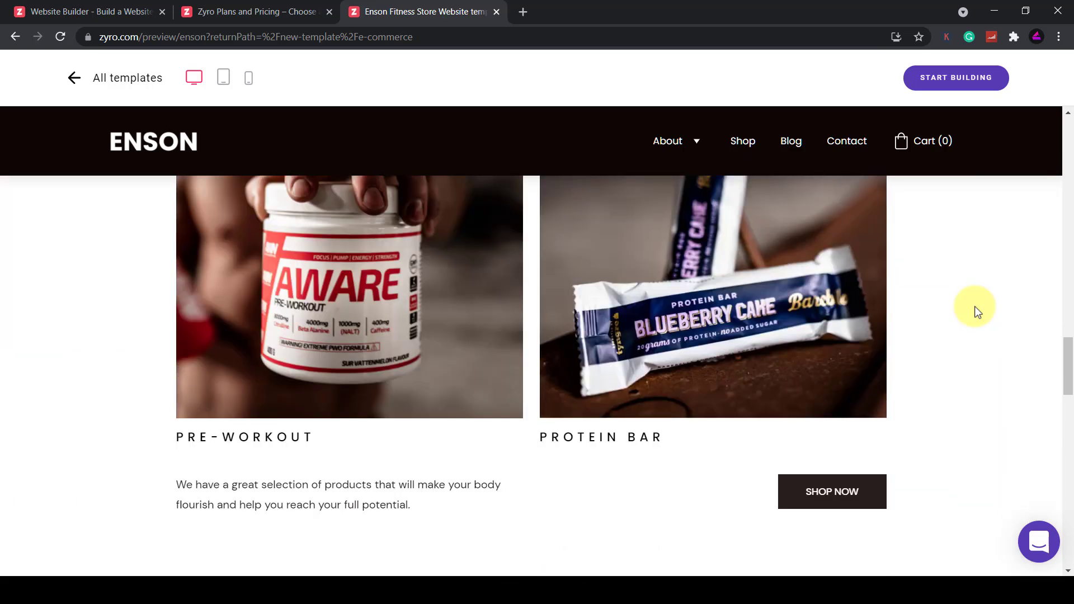
# Browse the Shop page and view the Aware Pre-workout product page
pyautogui.click(726, 147)
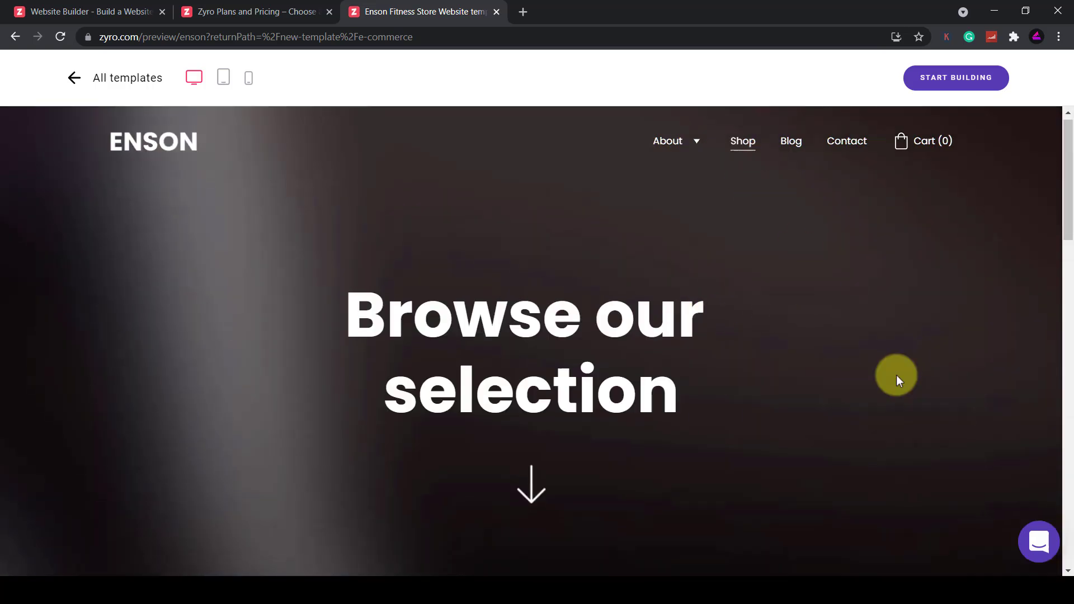
pyautogui.scroll(-8, 896, 375)
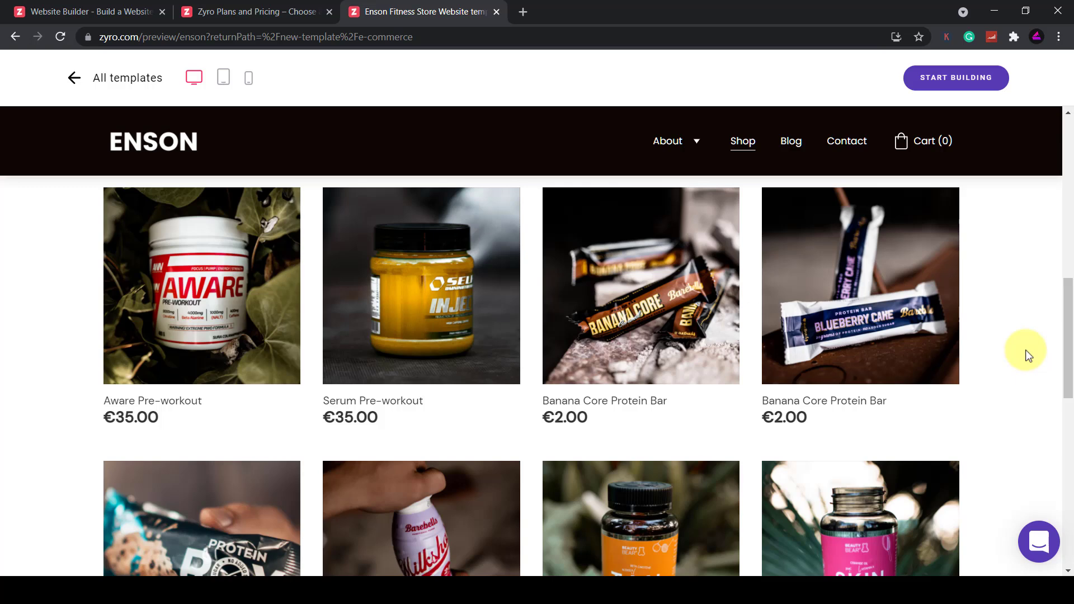
pyautogui.click(241, 323)
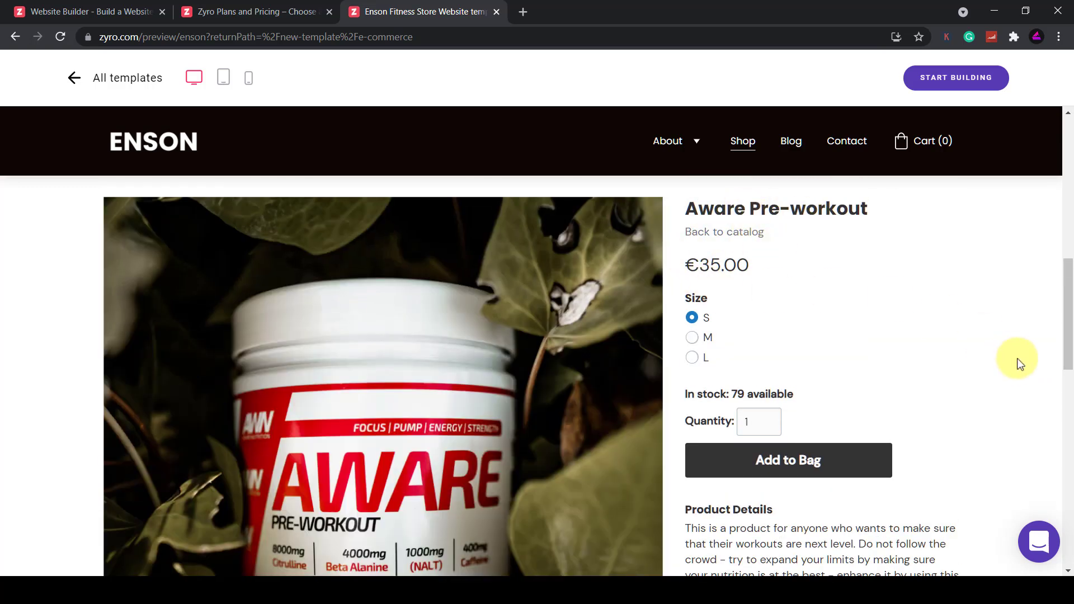
pyautogui.scroll(-5, 1017, 380)
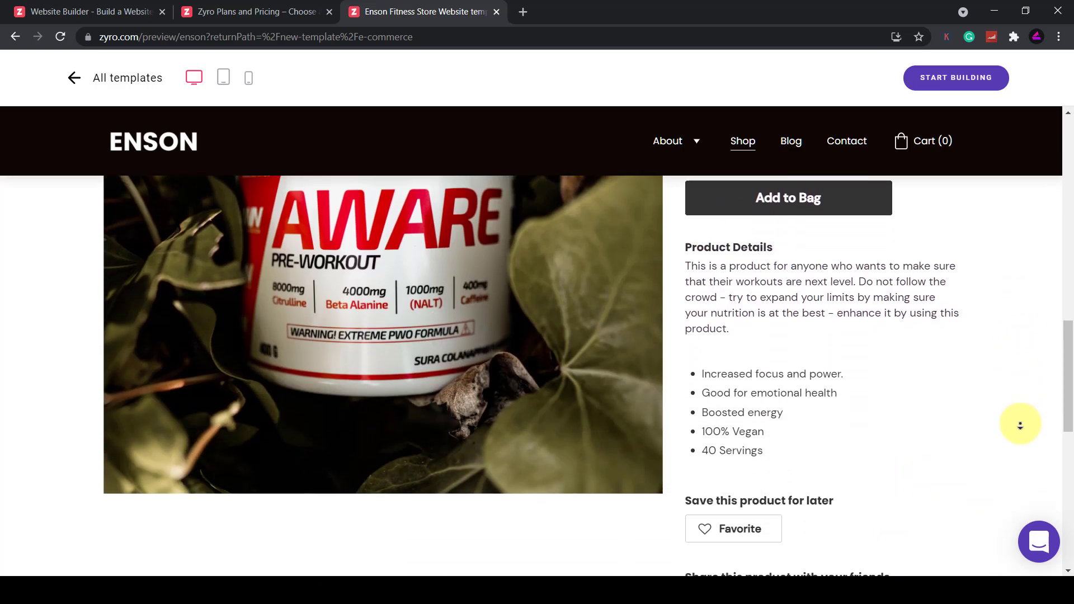
pyautogui.scroll(-10, 1020, 425)
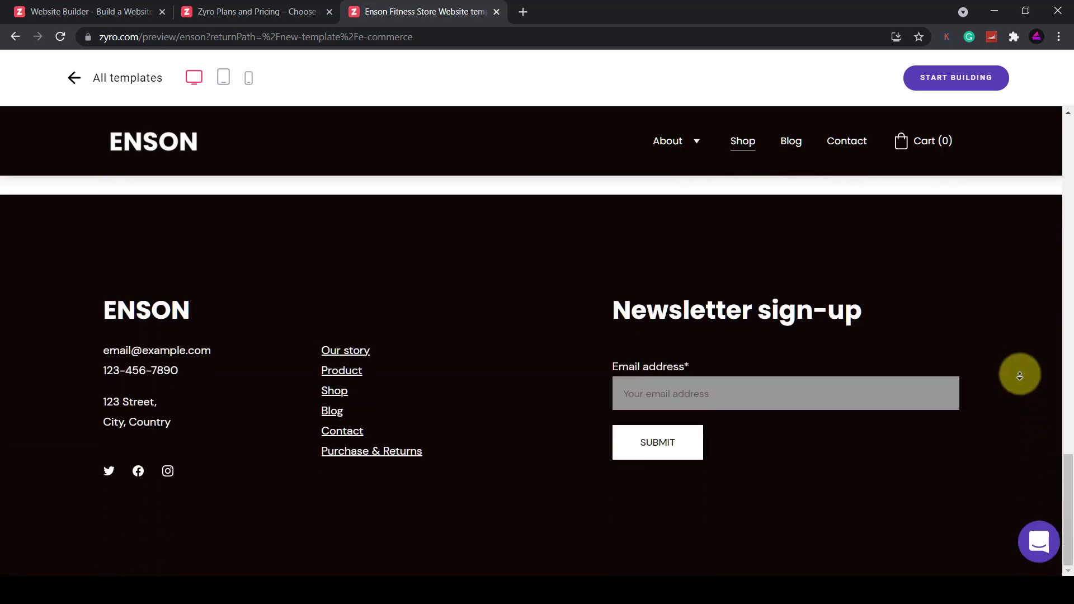
pyautogui.scroll(7, 1009, 333)
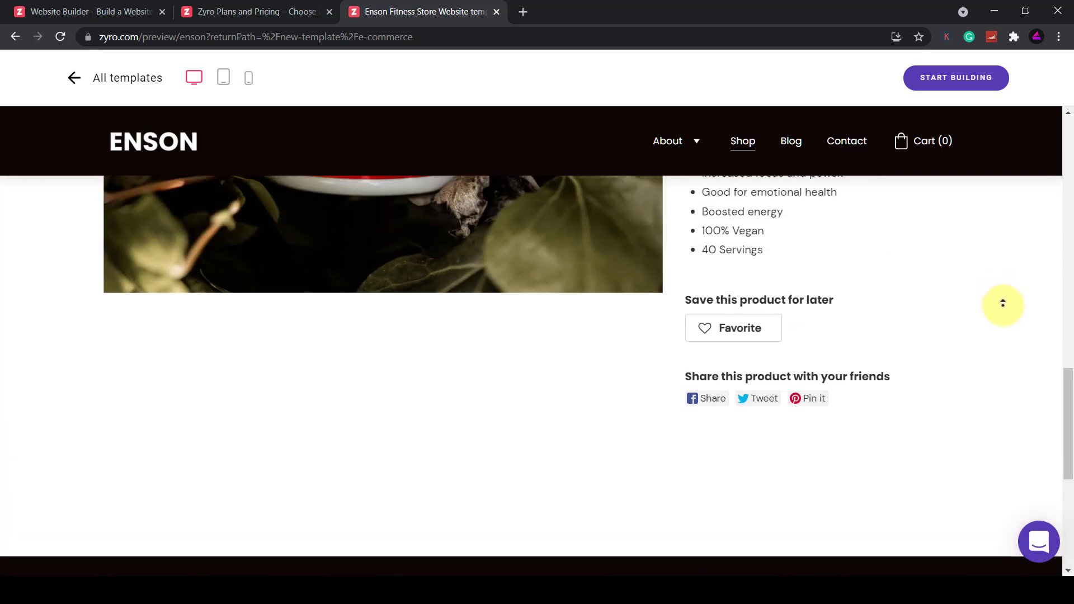
pyautogui.scroll(5, 1003, 303)
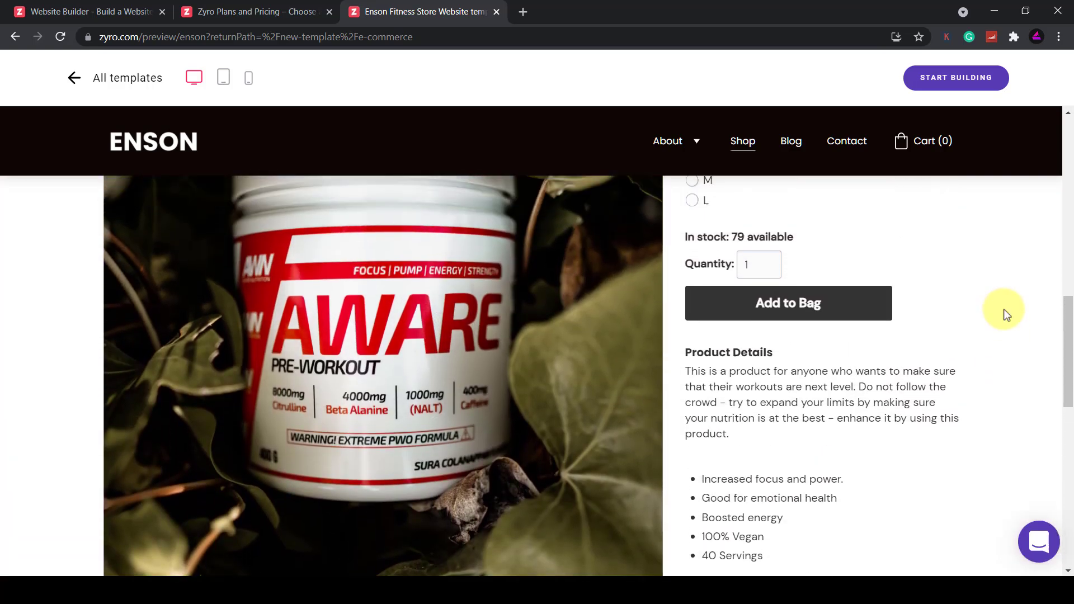
pyautogui.scroll(4, 1003, 309)
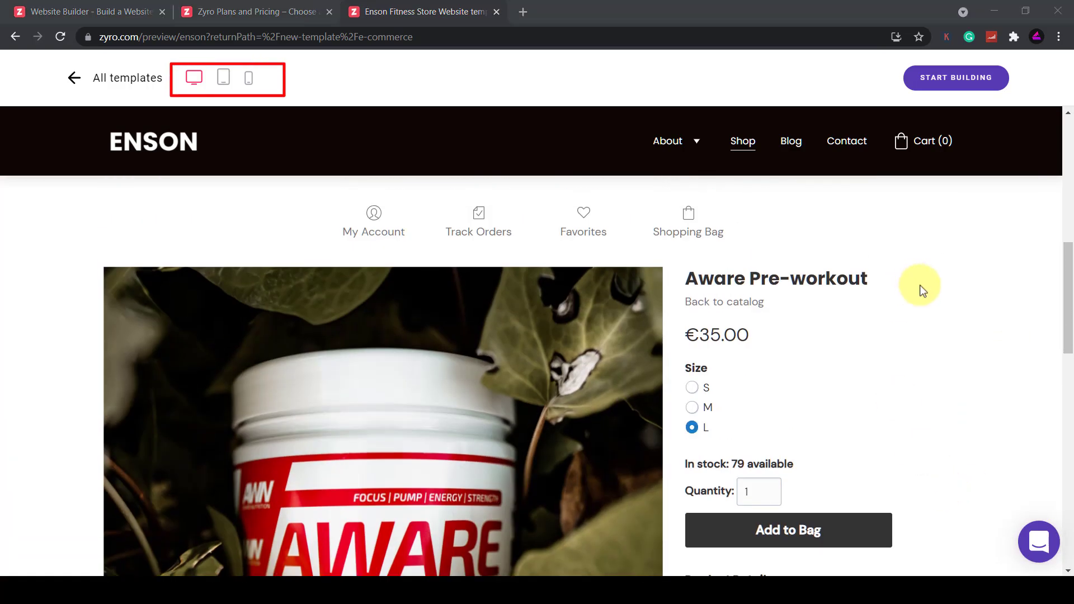
# Preview the Aware Pre-workout page at tablet size, then mobile size
pyautogui.click(223, 81)
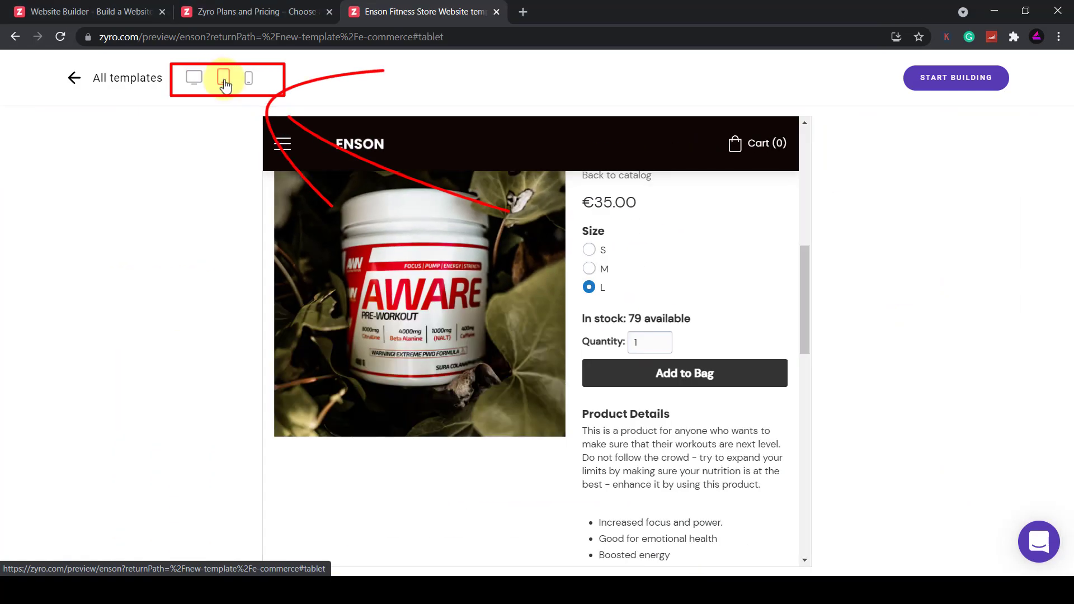
pyautogui.scroll(-12, 720, 302)
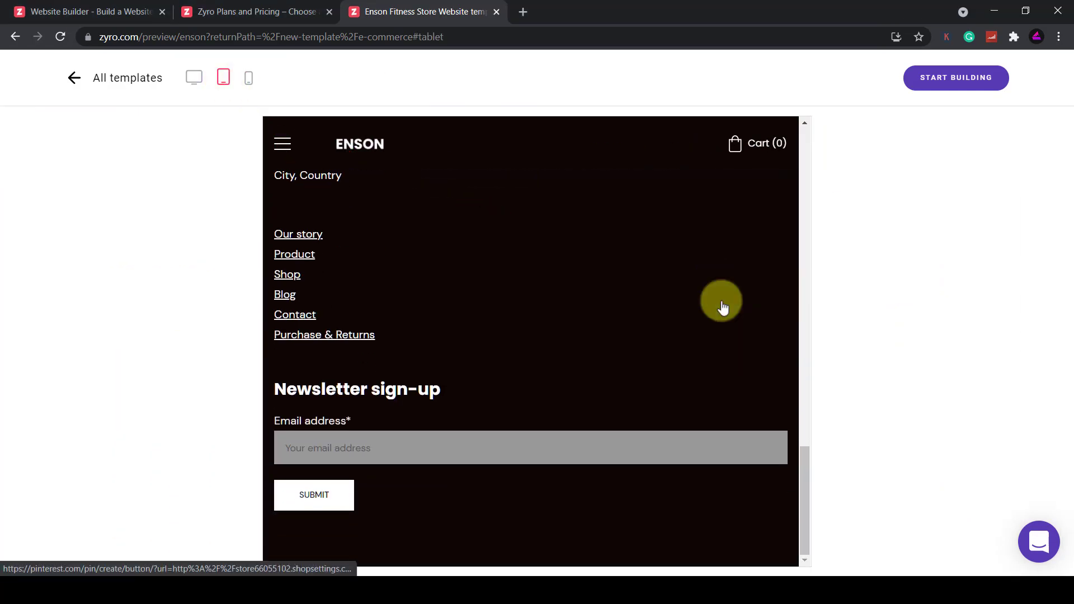
pyautogui.scroll(15, 720, 302)
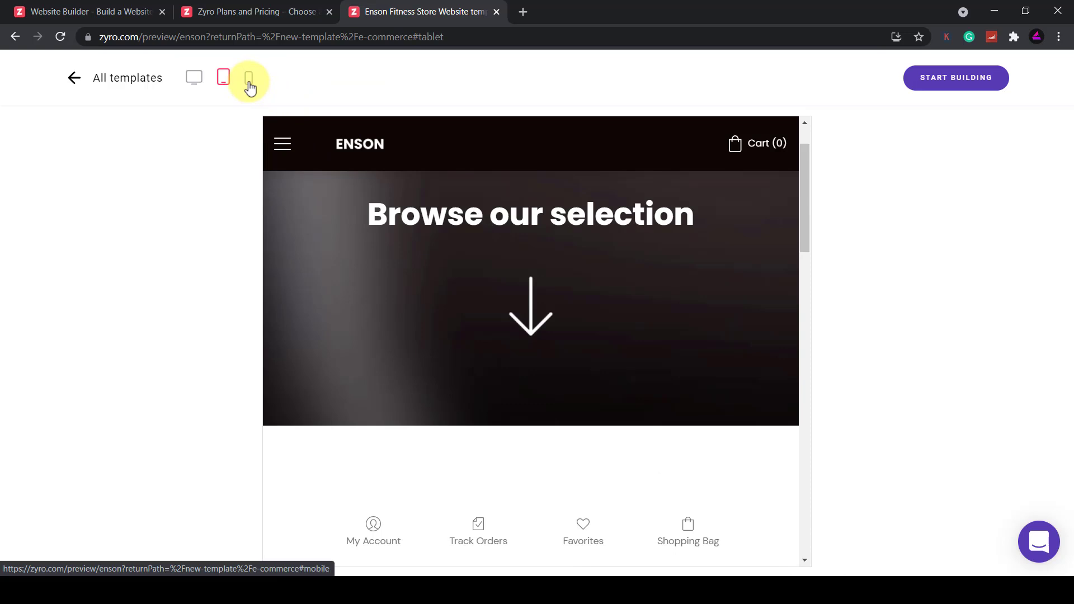
pyautogui.click(249, 83)
pyautogui.scroll(-5, 535, 284)
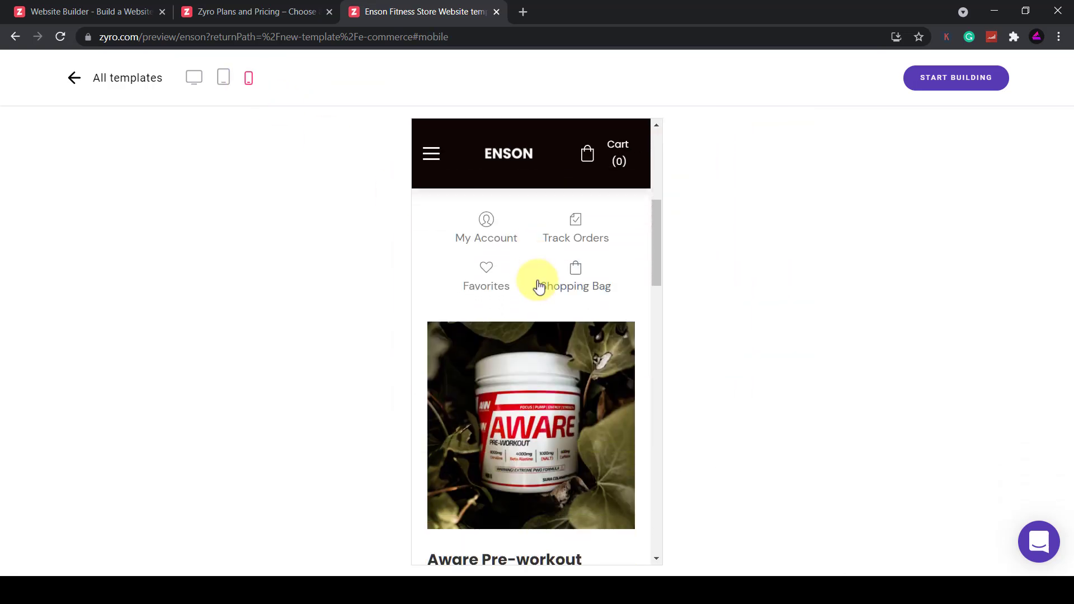
pyautogui.scroll(-4, 536, 283)
pyautogui.scroll(1, 536, 283)
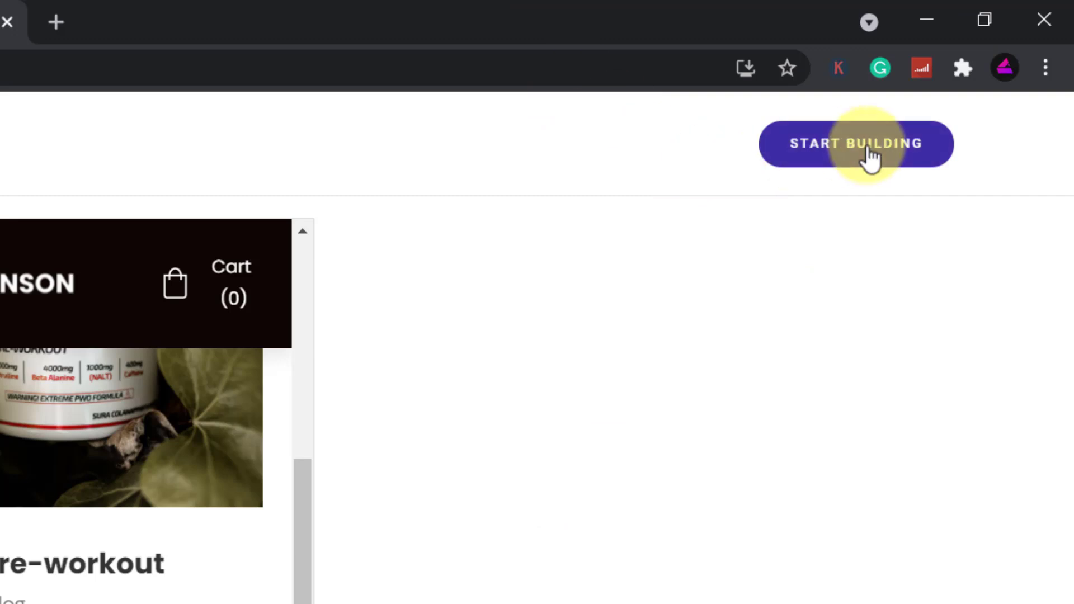
# Start building from Enson and review the Pages, Add elements, Styles, Blog and Online store panels
pyautogui.click(870, 159)
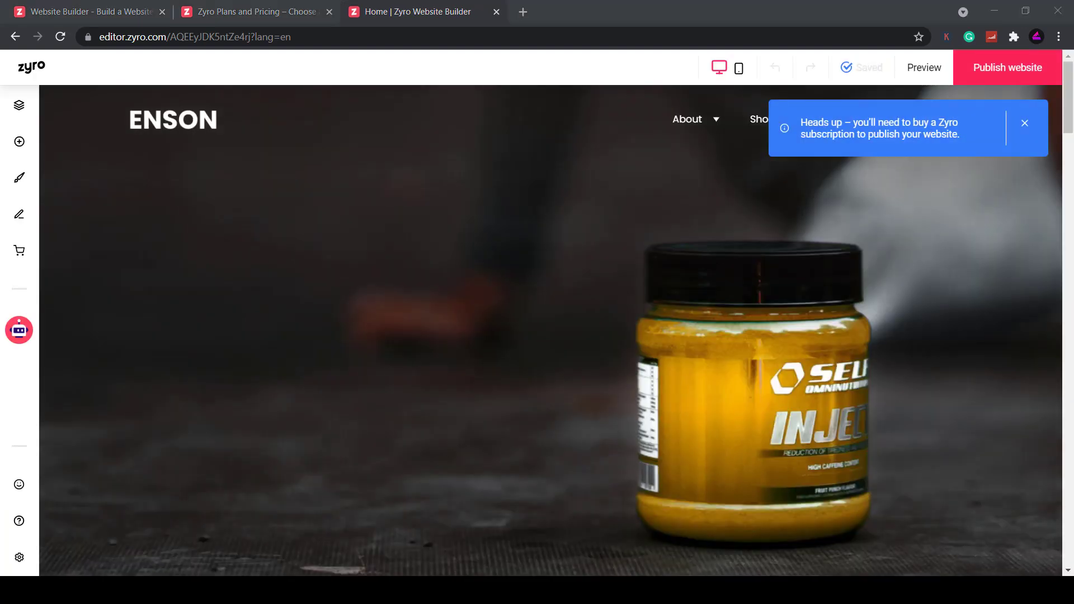
pyautogui.click(19, 106)
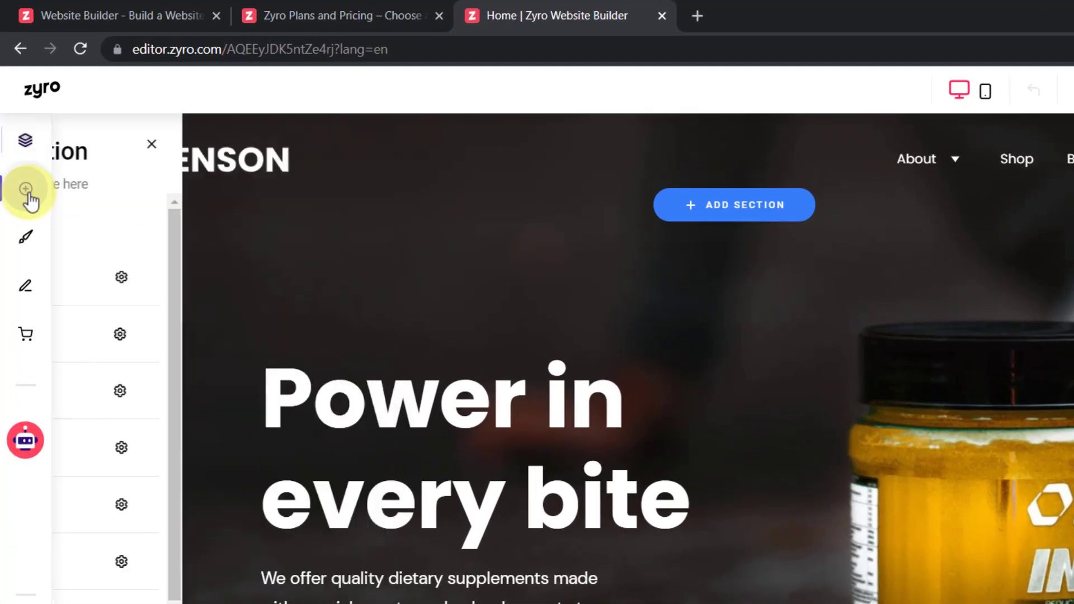
pyautogui.click(26, 190)
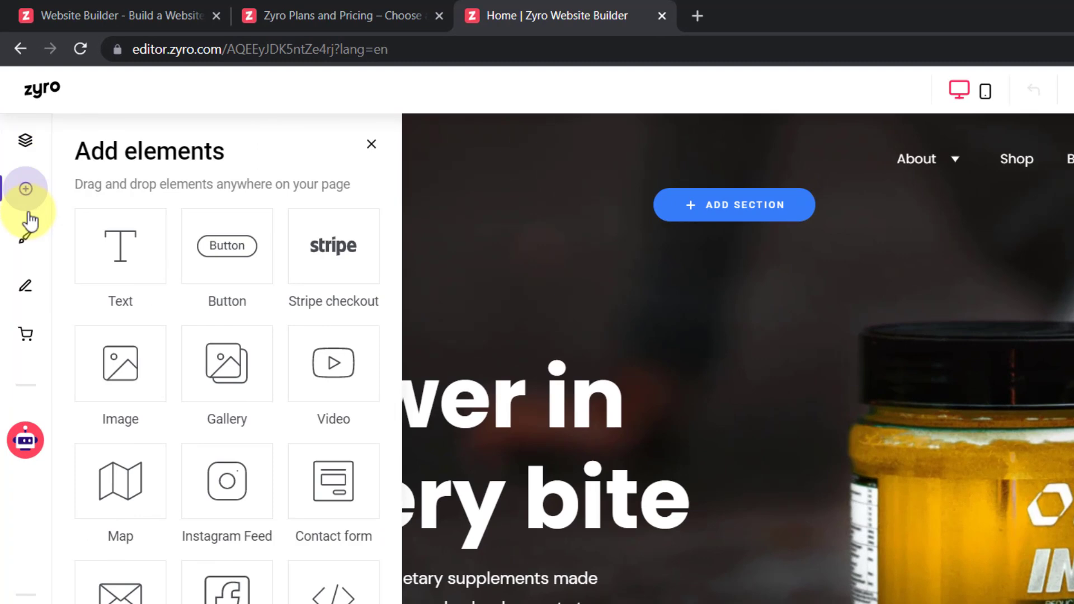
pyautogui.click(26, 239)
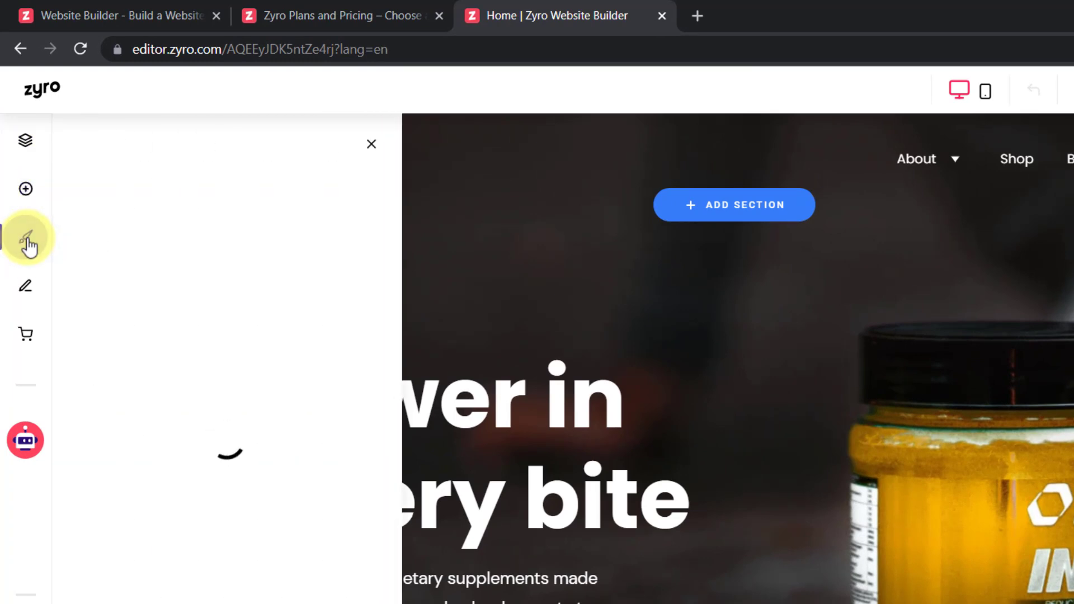
pyautogui.click(26, 297)
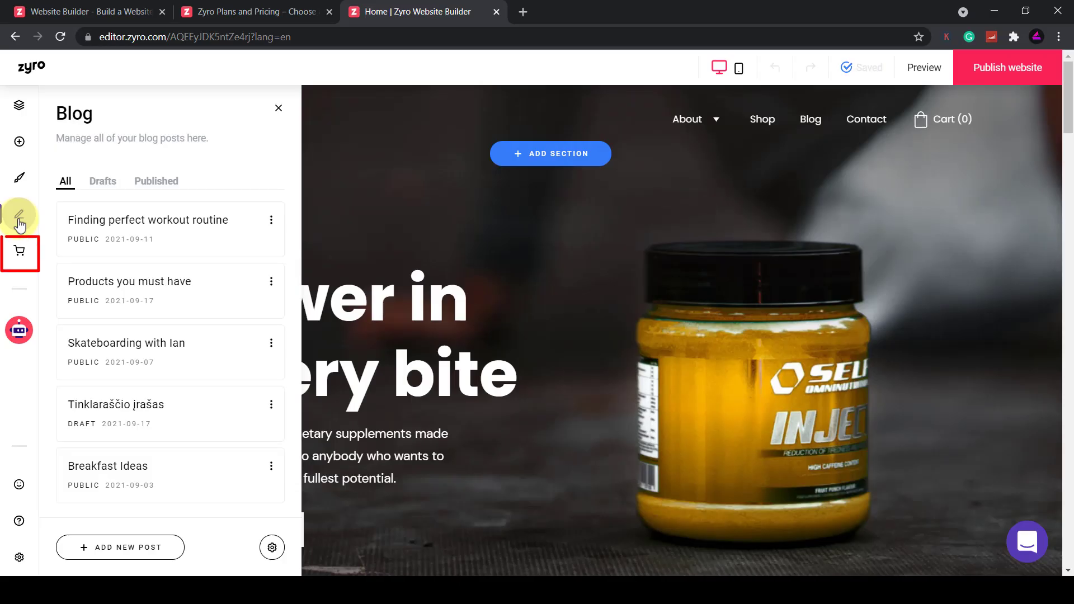
pyautogui.click(19, 255)
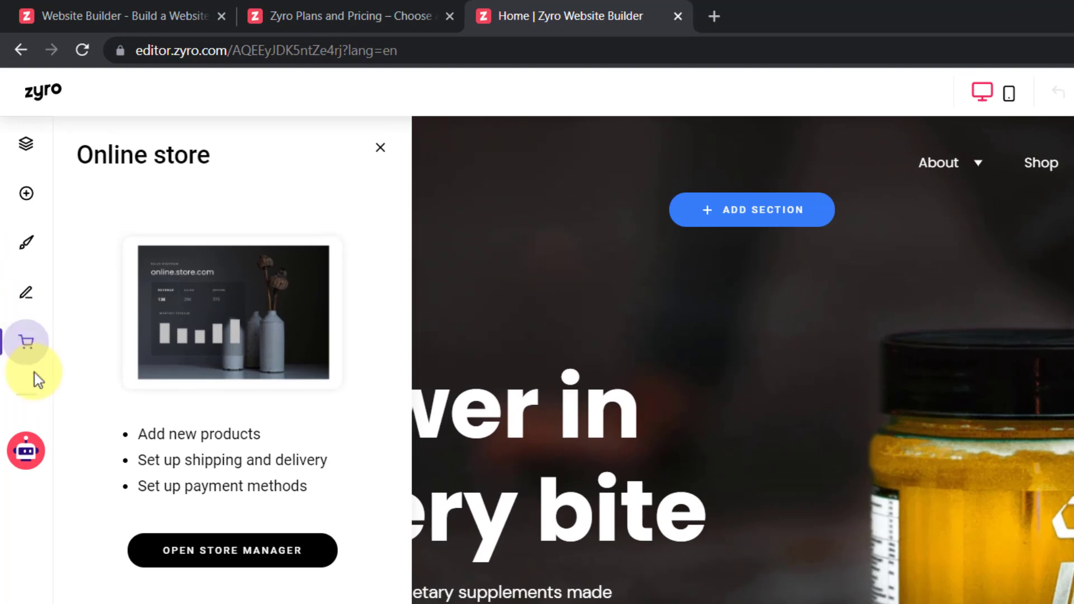
# Review the AI tools list and General settings, then return to the Enson homepage editor
pyautogui.click(26, 456)
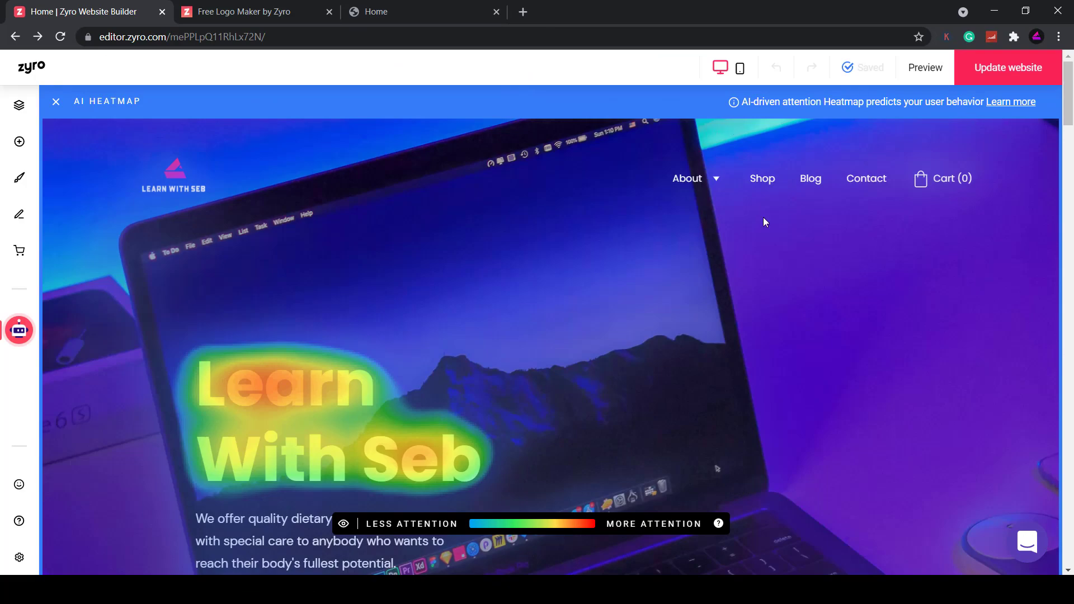
pyautogui.scroll(-10, 626, 295)
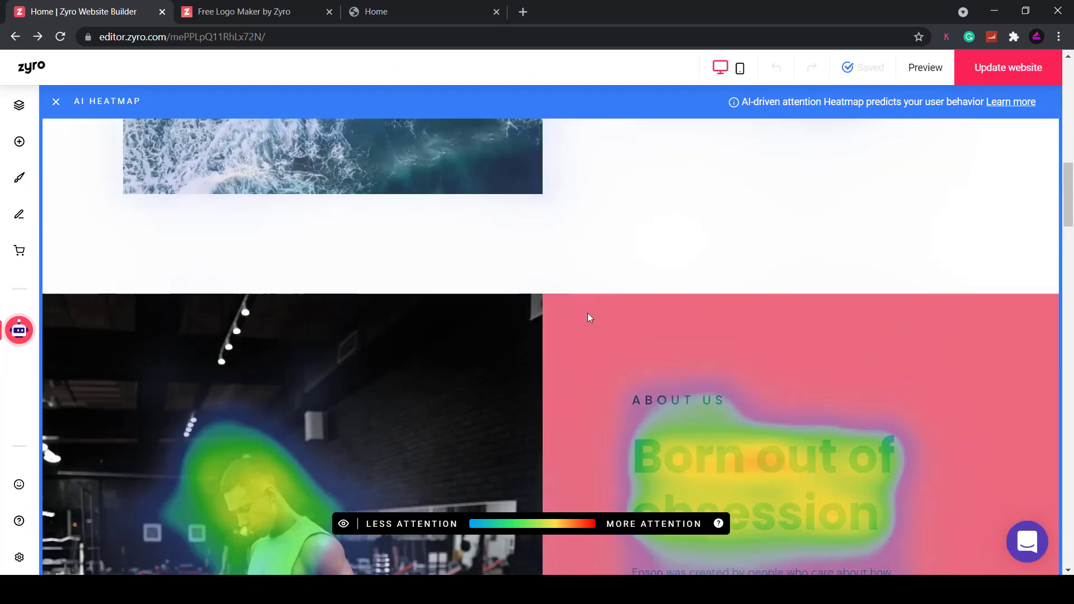
pyautogui.scroll(-3, 587, 317)
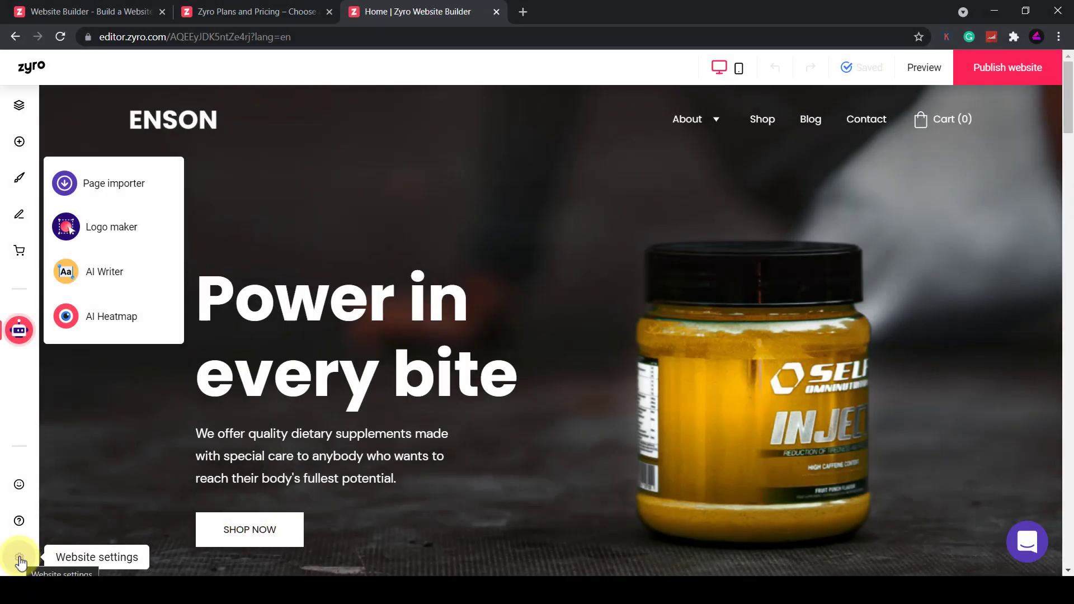
pyautogui.click(20, 559)
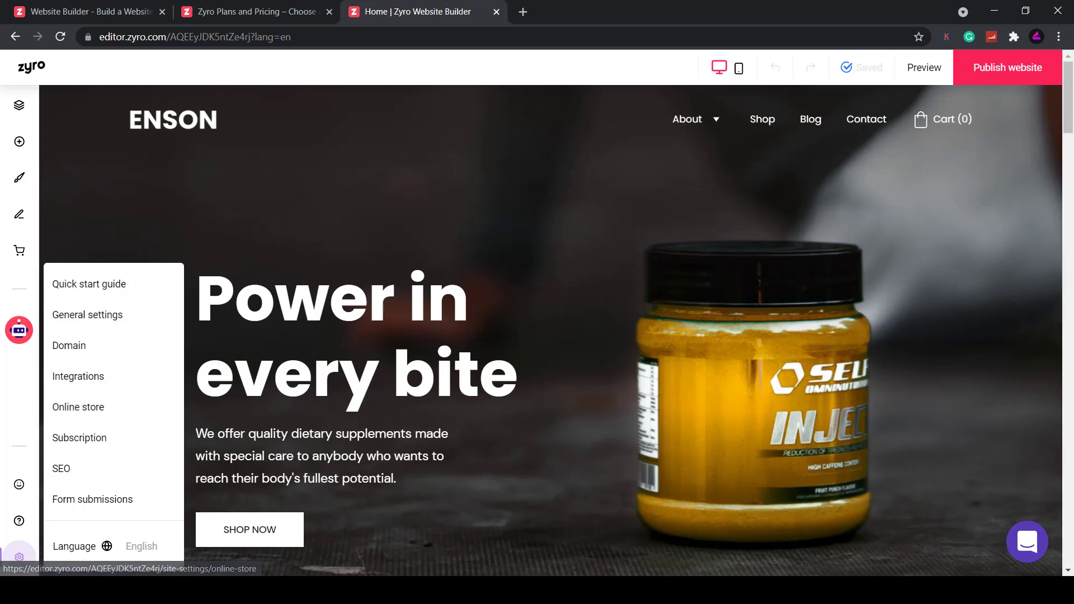
pyautogui.click(84, 313)
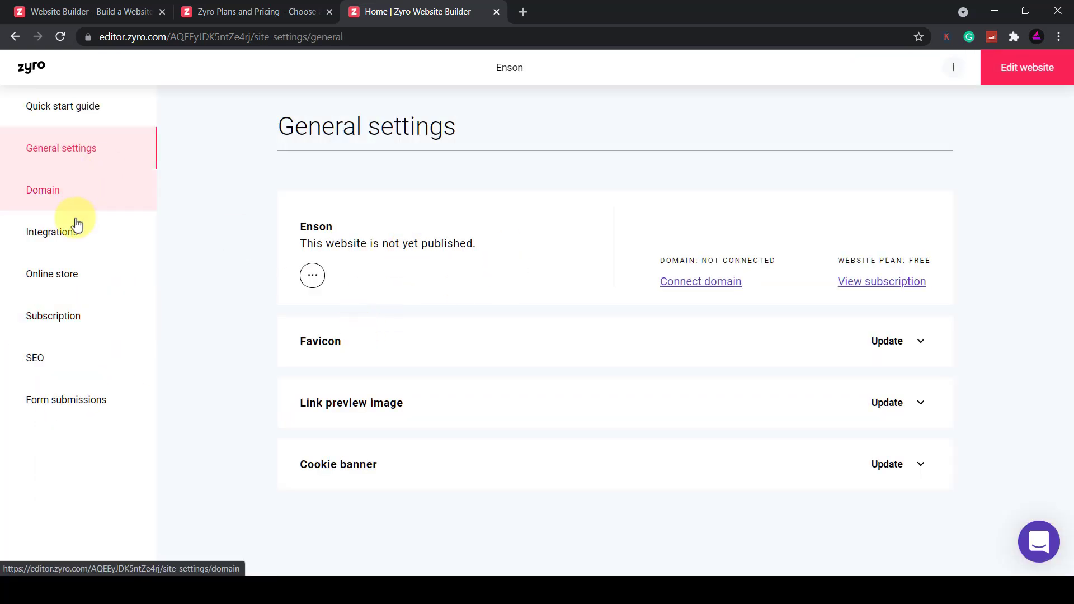
pyautogui.click(15, 36)
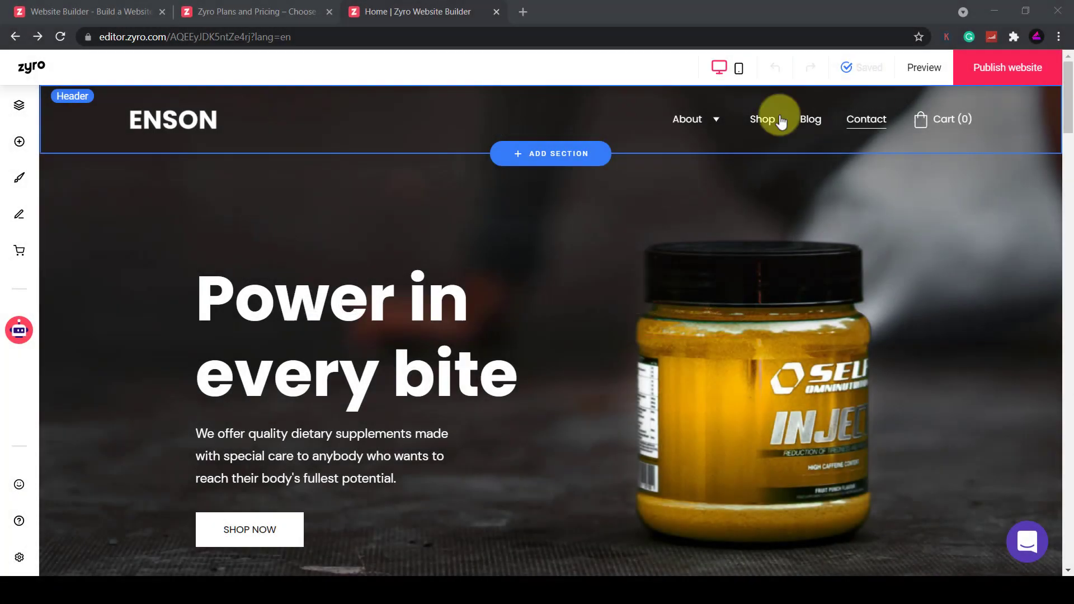
# Replace the hero heading 'Power in every bite' with 'Learn With Seb', keeping Heading 1 style
pyautogui.click(364, 297)
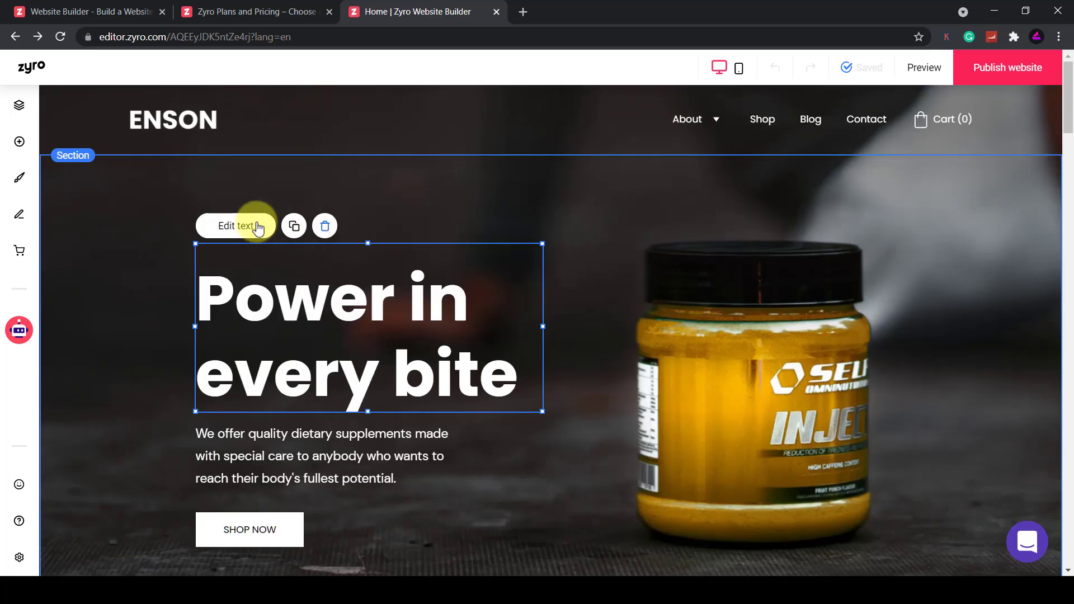
pyautogui.doubleClick(319, 296)
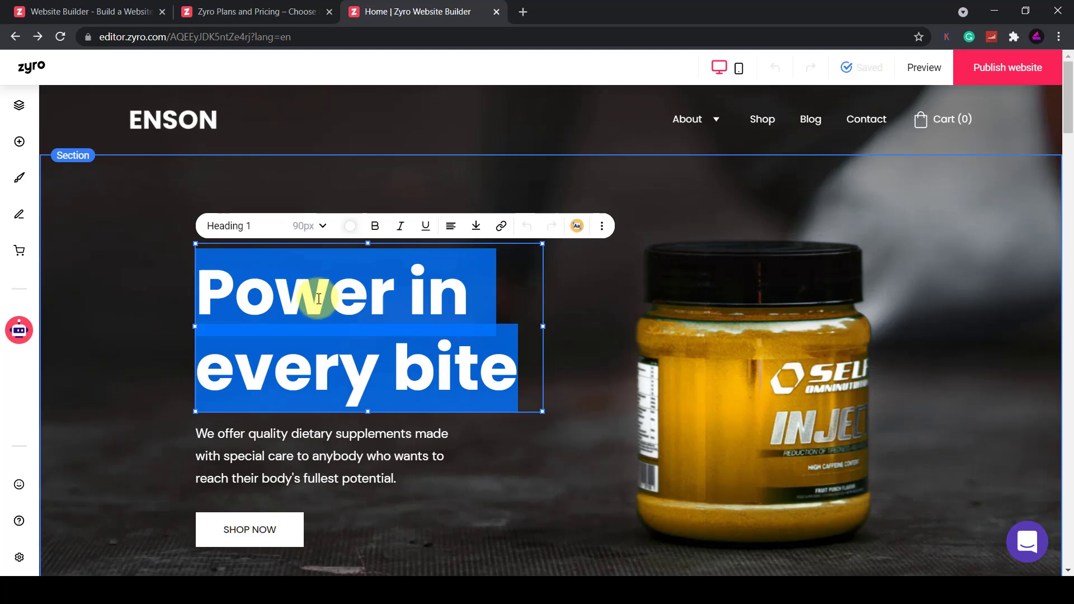
pyautogui.write('Learn W')
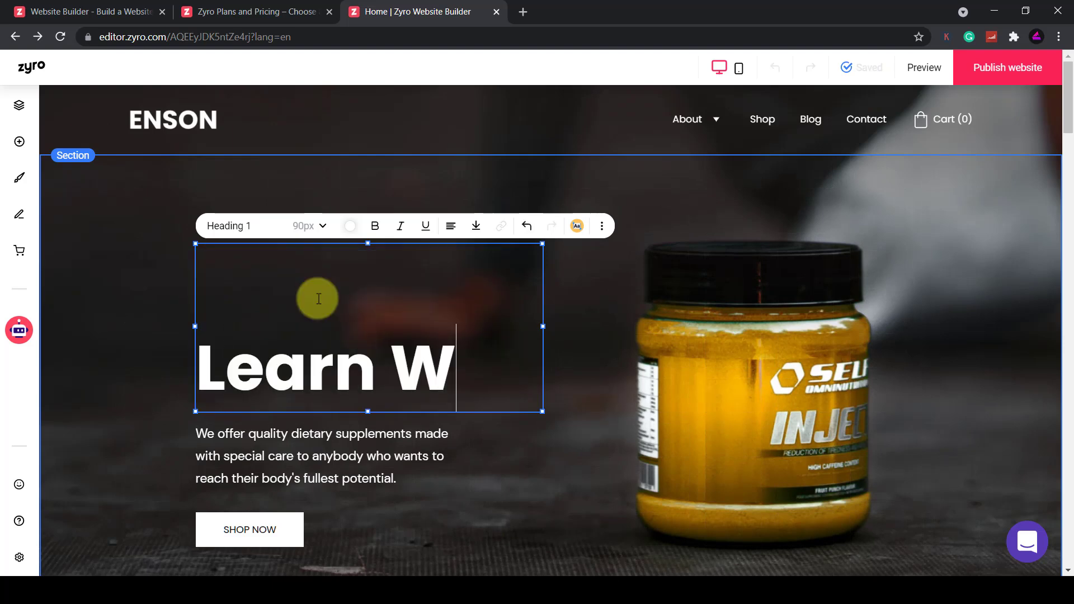
pyautogui.write('ith Seb')
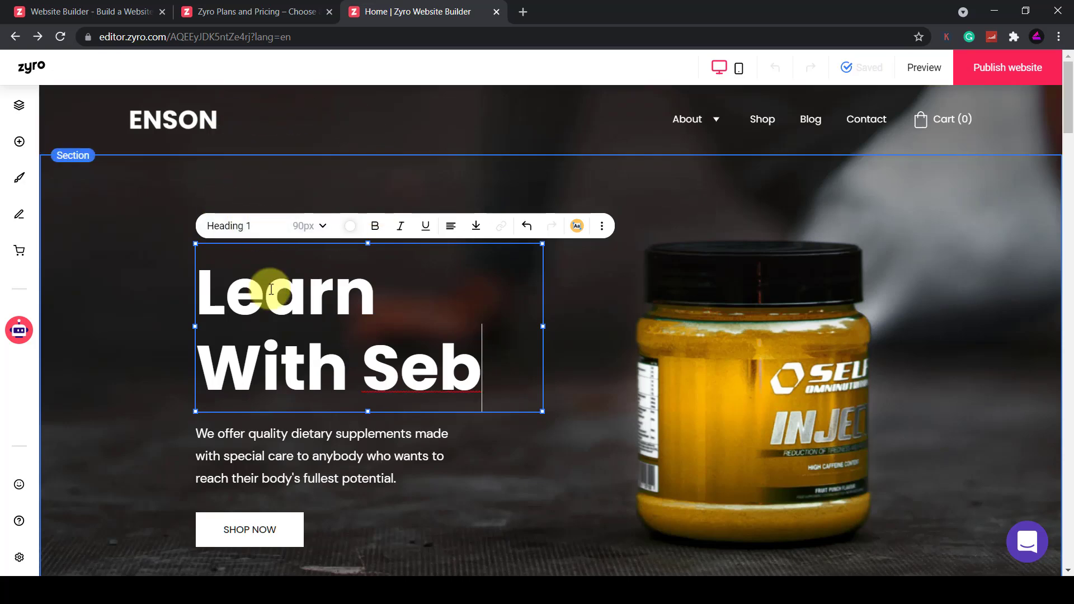
pyautogui.click(261, 225)
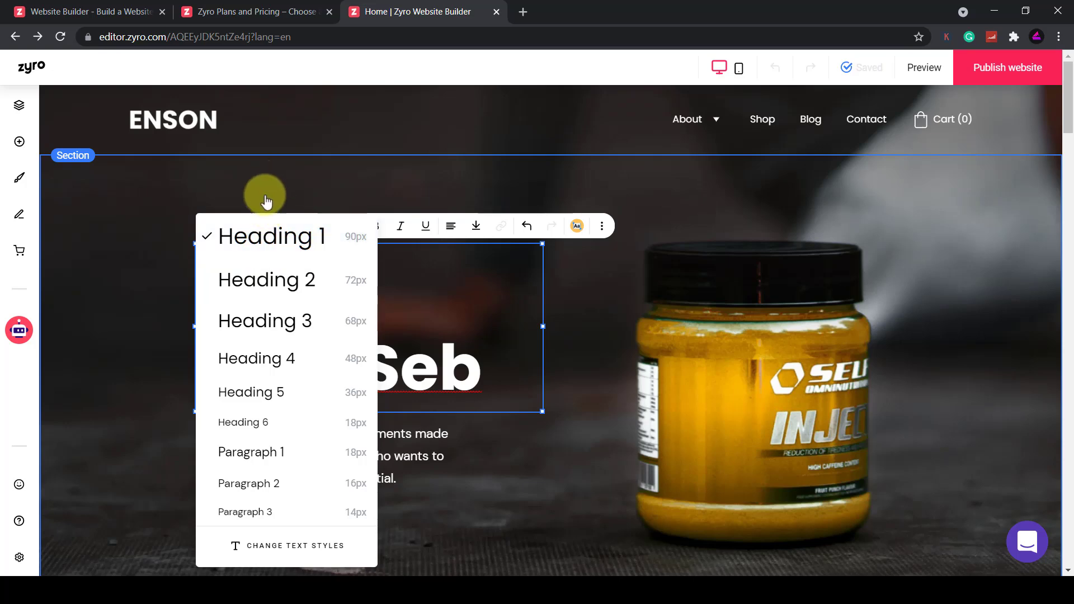
pyautogui.click(129, 290)
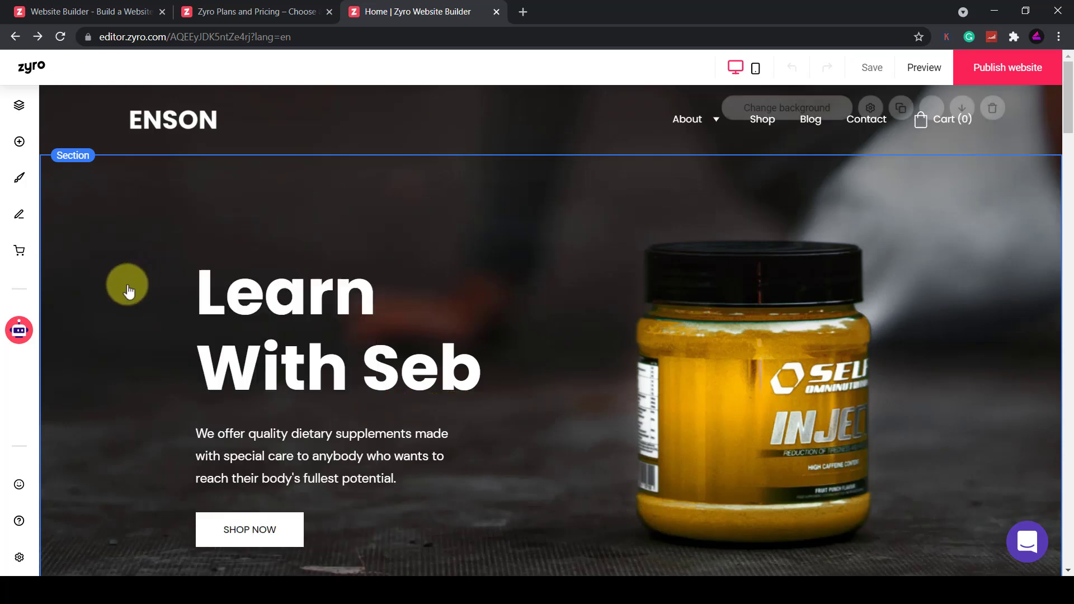
# Open the Page settings for the Home page from the Pages and navigation list
pyautogui.click(15, 109)
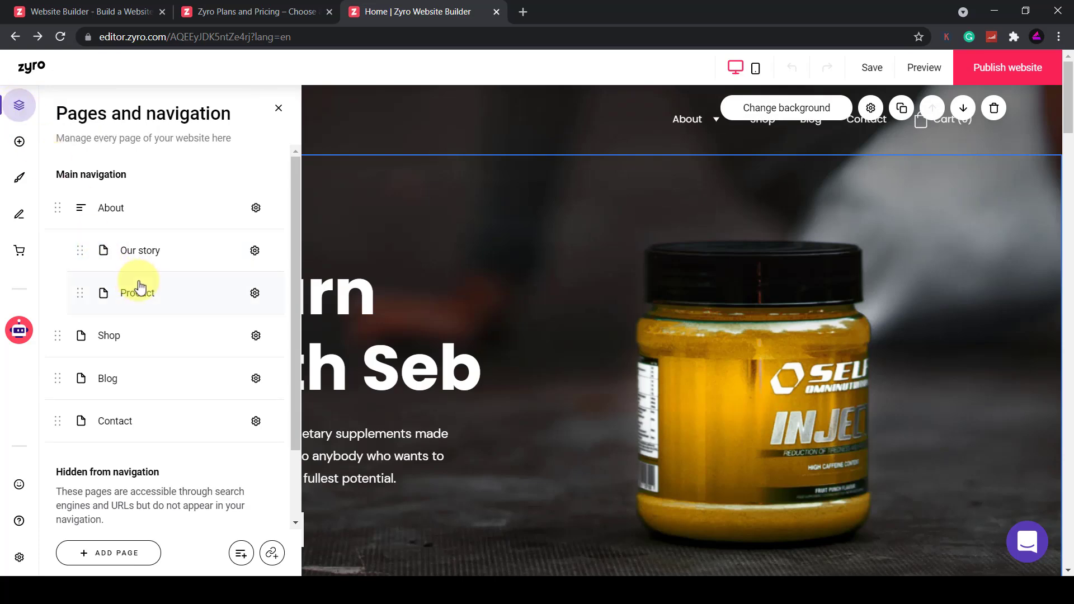
pyautogui.scroll(-2, 181, 457)
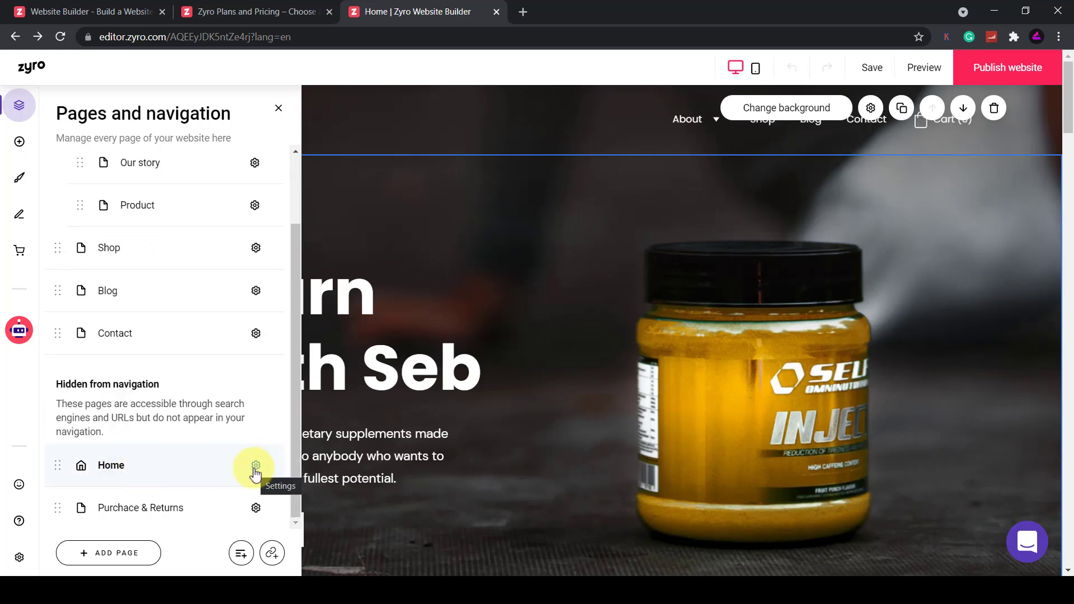
pyautogui.click(254, 469)
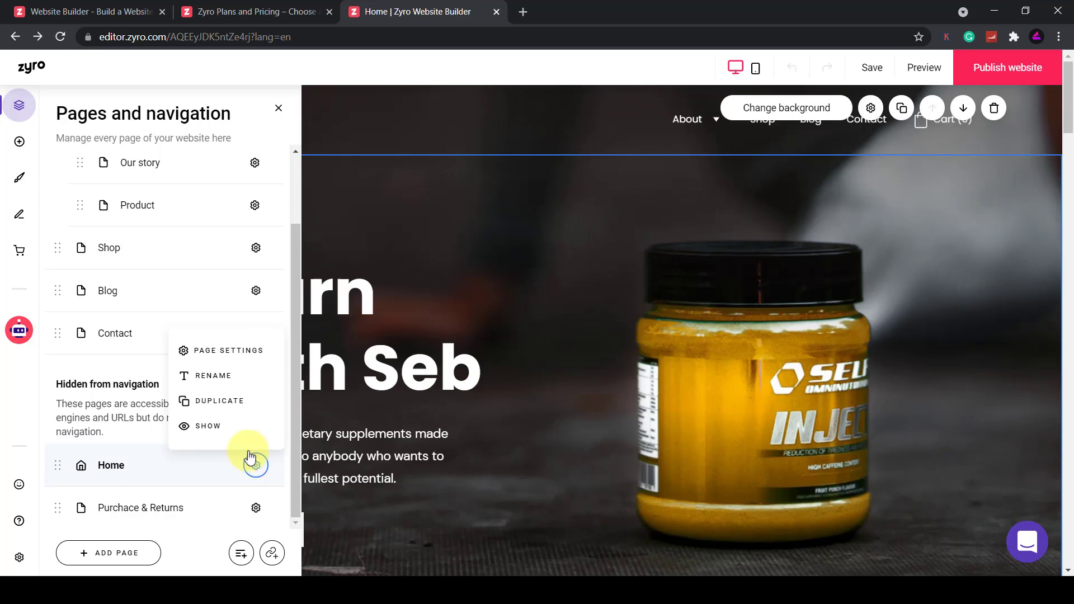
pyautogui.click(234, 361)
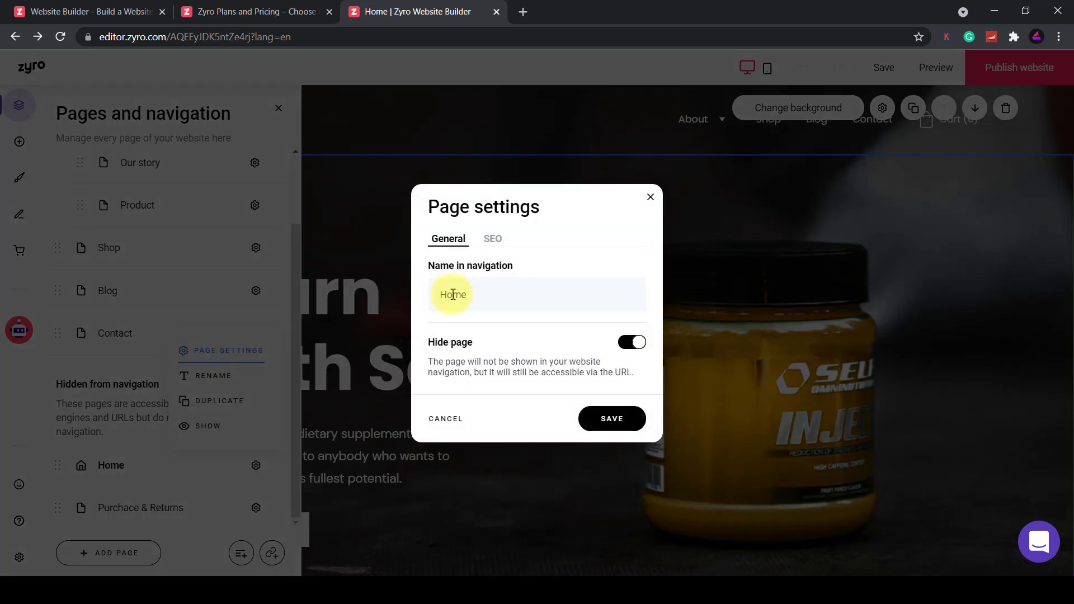
# Enter 'Learn With Seb' as the Home page's SEO page title
pyautogui.click(497, 242)
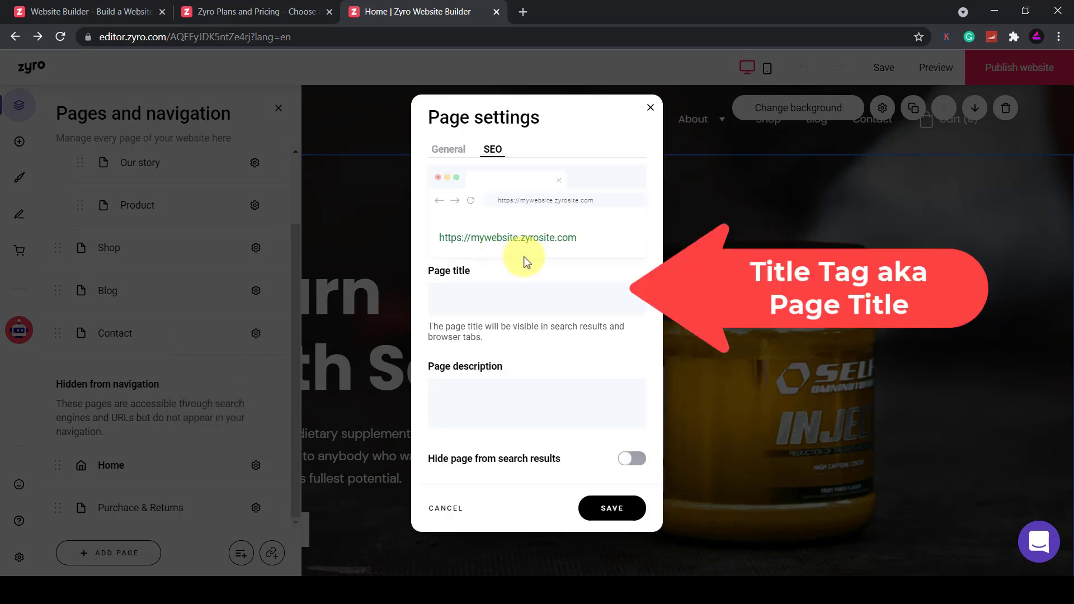
pyautogui.click(482, 309)
pyautogui.write('Learn With Seb')
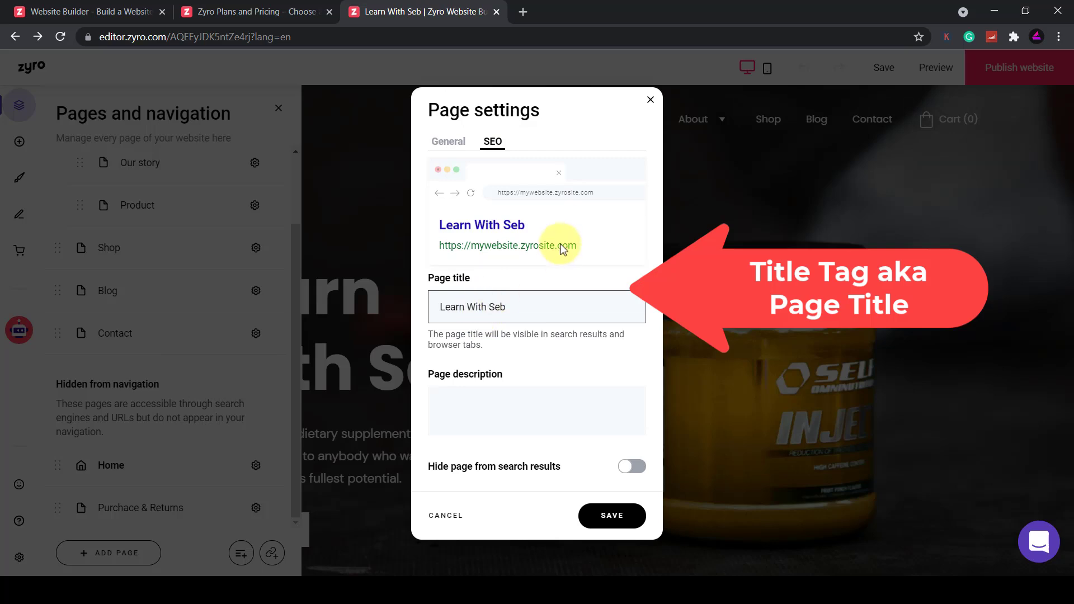
# Write the 'Learn | Create | Grow - Online Tutorials To Improve Your Skills' description and save
pyautogui.click(468, 404)
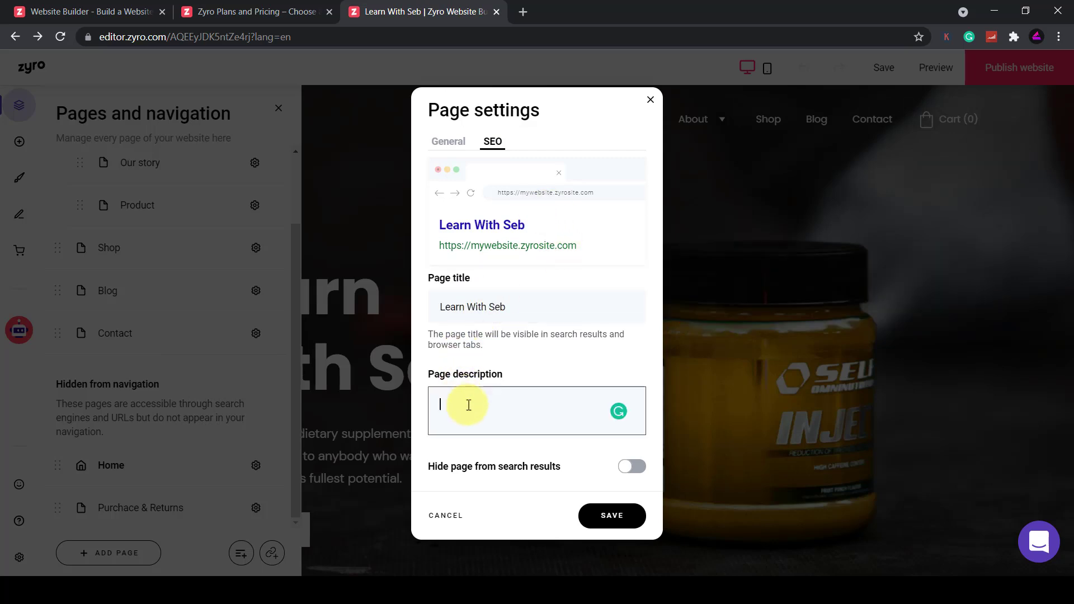
pyautogui.write('Learn |')
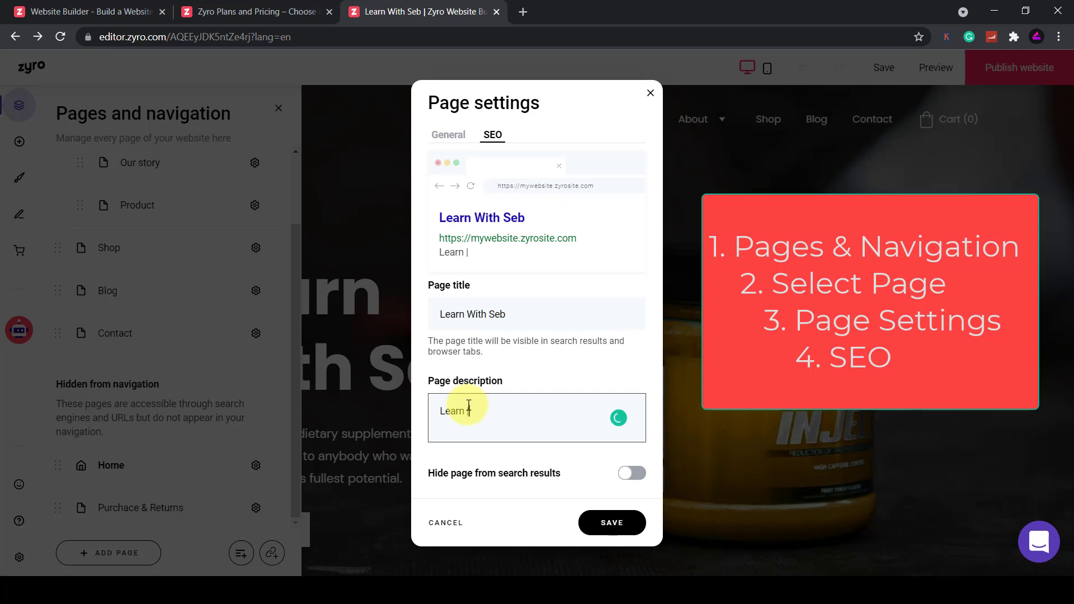
pyautogui.write(' Create | Grow - Online Tutorial')
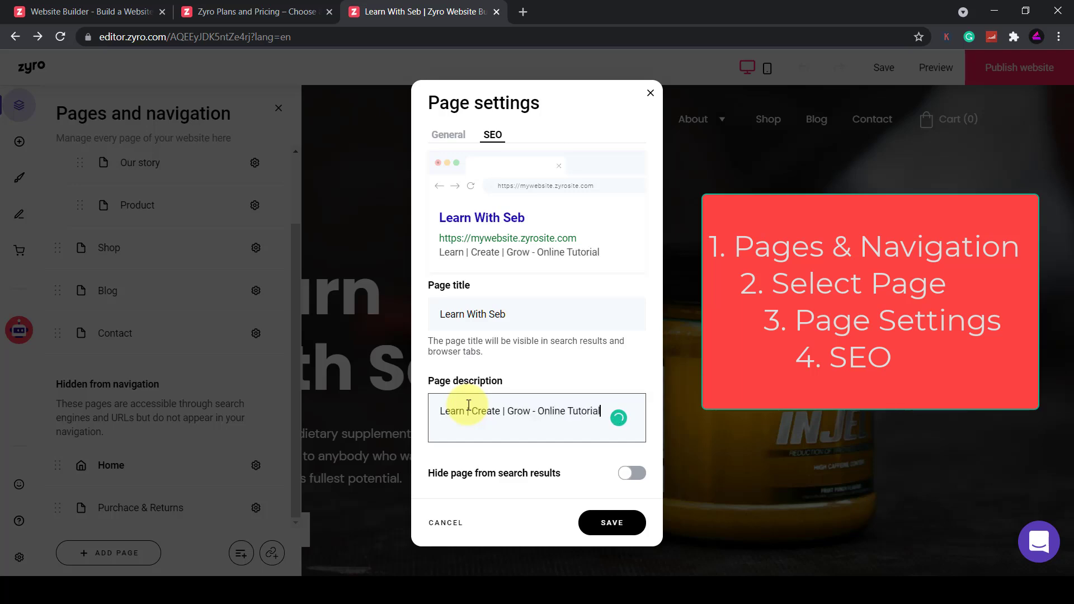
pyautogui.write('s To Improve Y')
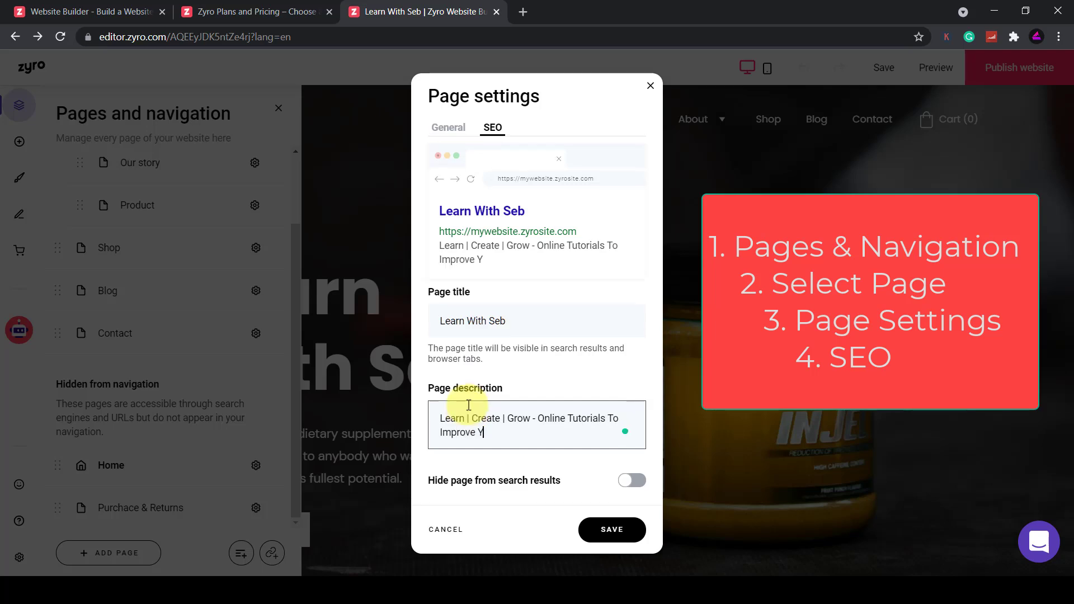
pyautogui.write('our Skills')
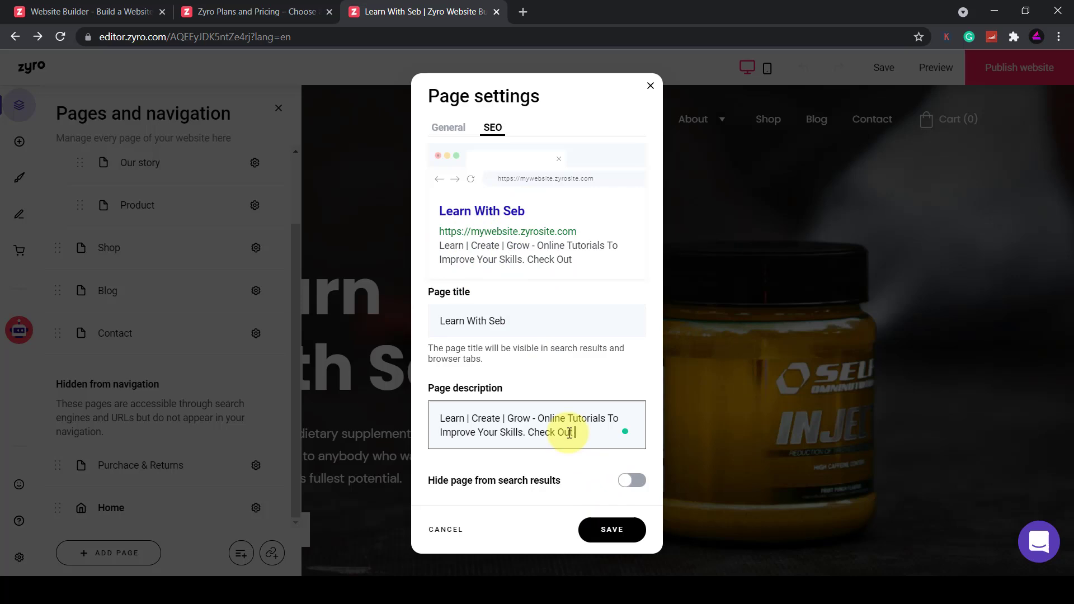
pyautogui.write('Our Best')
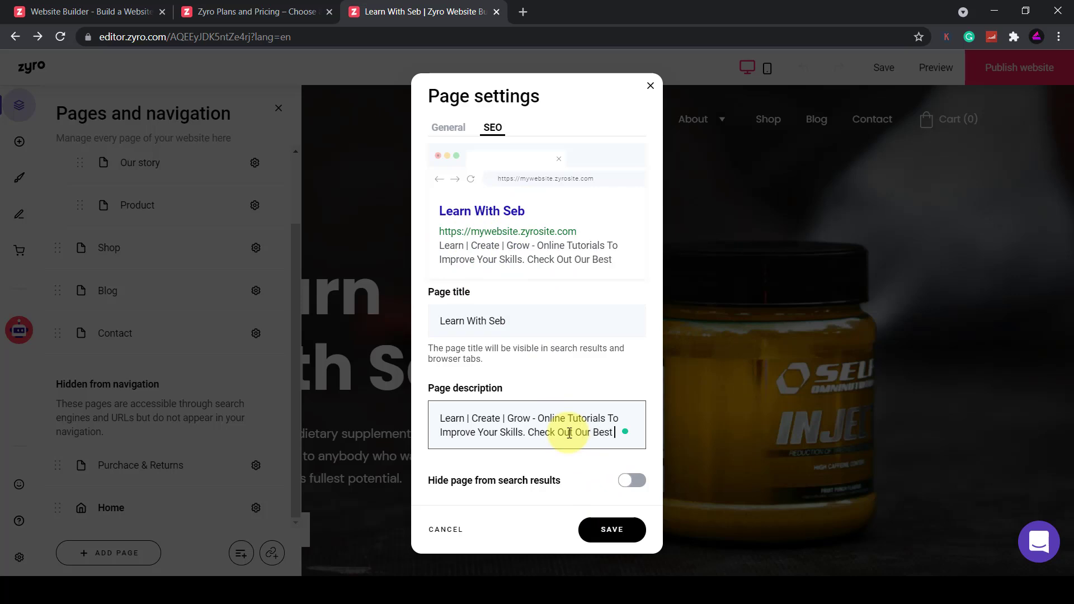
pyautogui.hotkey('ctrl', 'BackSpace')
pyautogui.hotkey('ctrl', 'BackSpace')
pyautogui.hotkey('ctrl', 'BackSpace')
pyautogui.hotkey('ctrl', 'BackSpace')
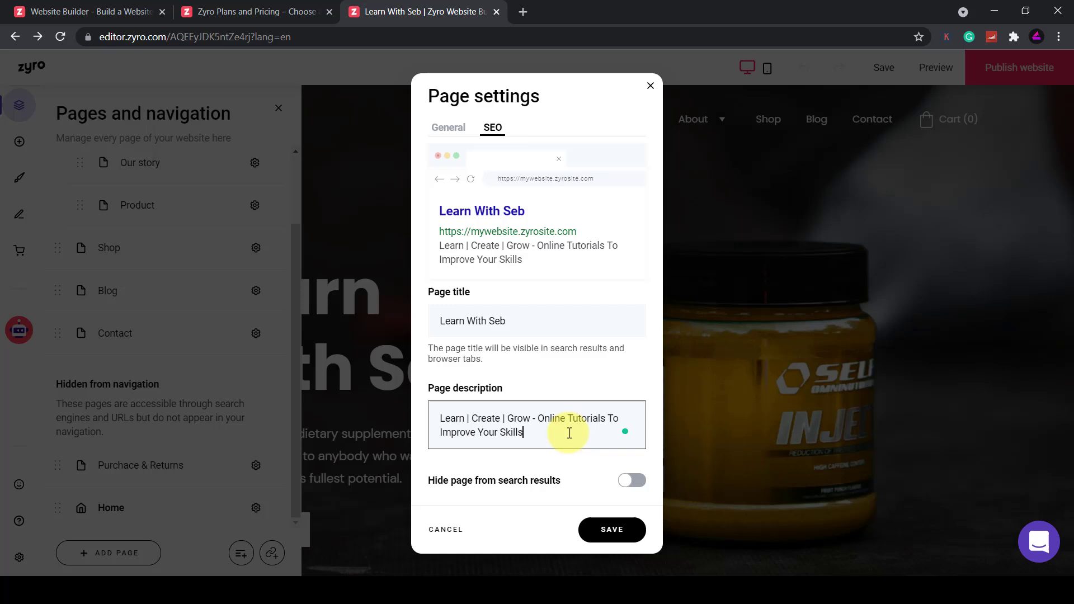
pyautogui.press('BackSpace')
pyautogui.write('s. Improve')
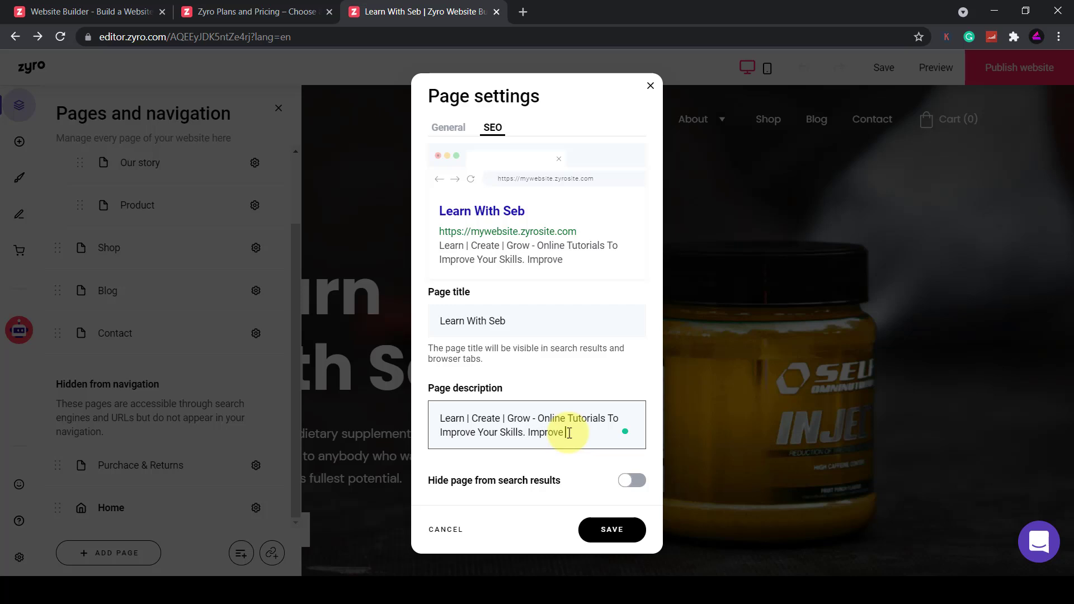
pyautogui.write(' Today!')
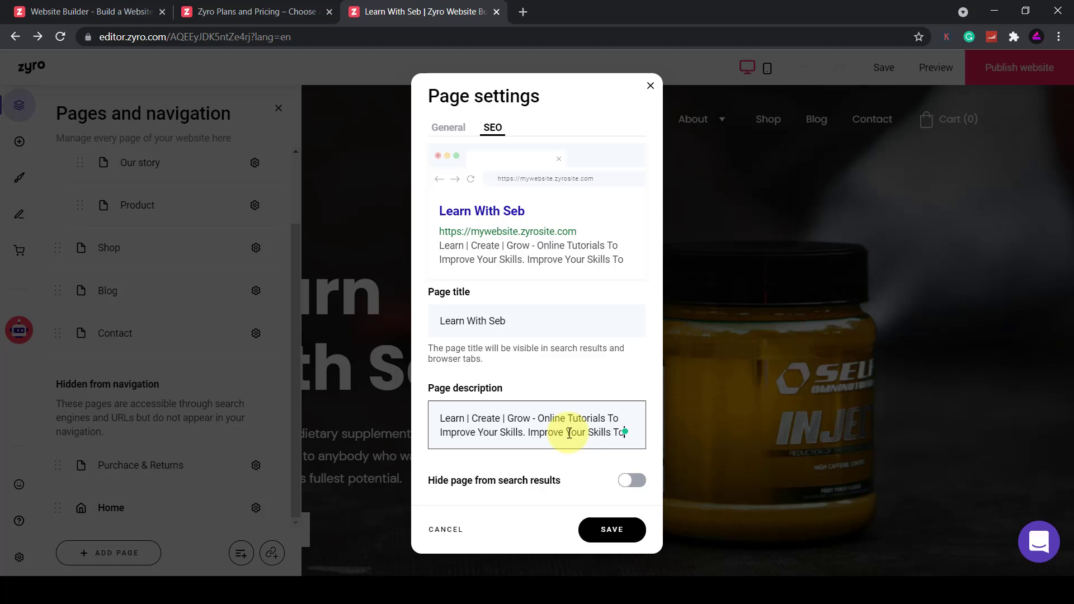
pyautogui.click(610, 546)
pyautogui.click(20, 558)
pyautogui.click(503, 211)
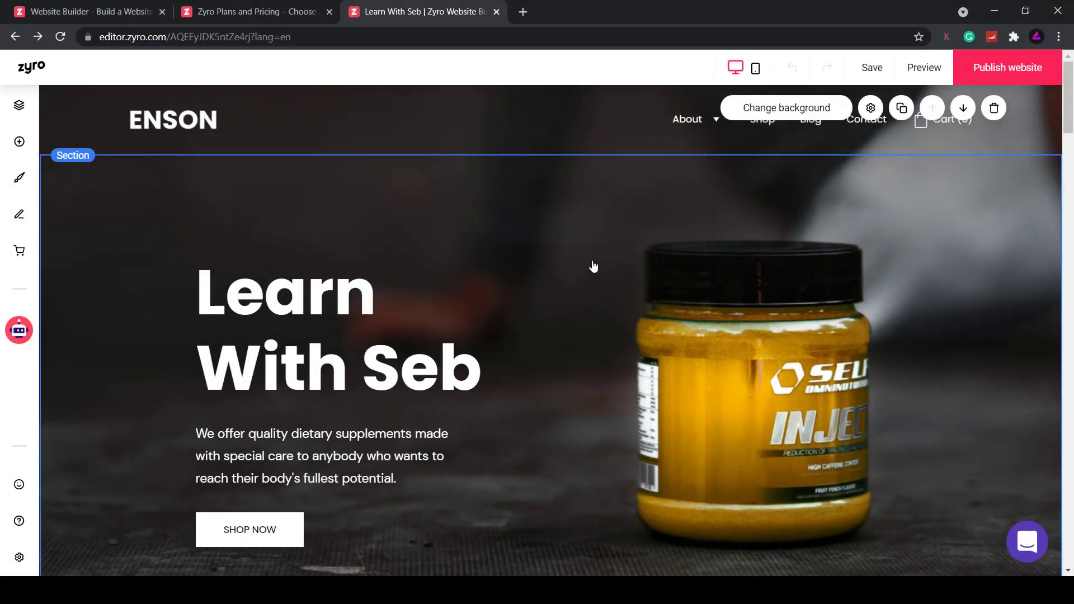
# Search free images for 'laptop', set the purple laptop photo as hero background, and adjust overlay opacity
pyautogui.click(783, 108)
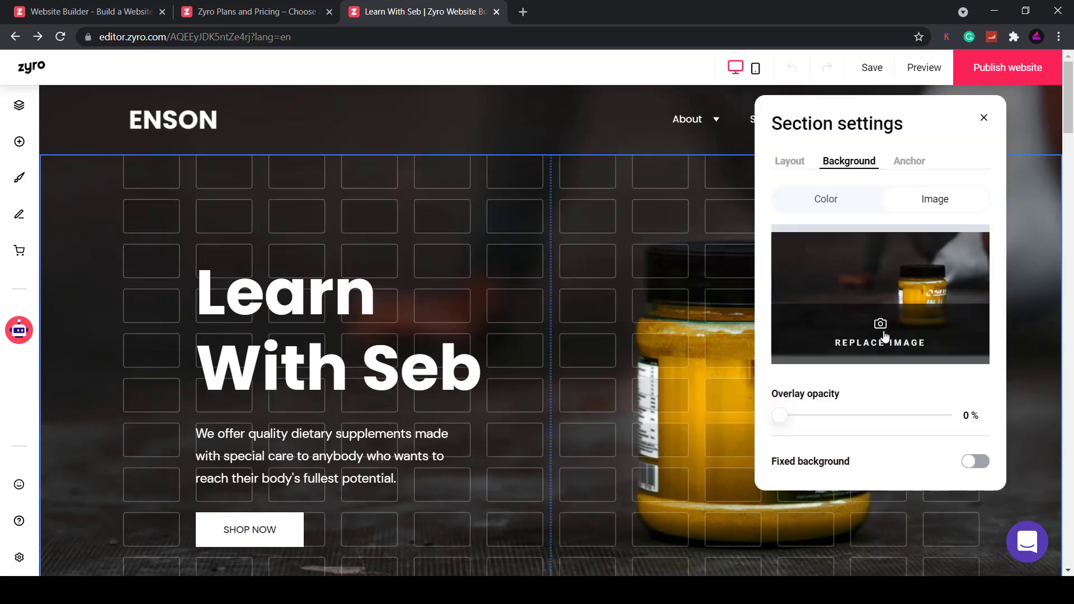
pyautogui.click(884, 335)
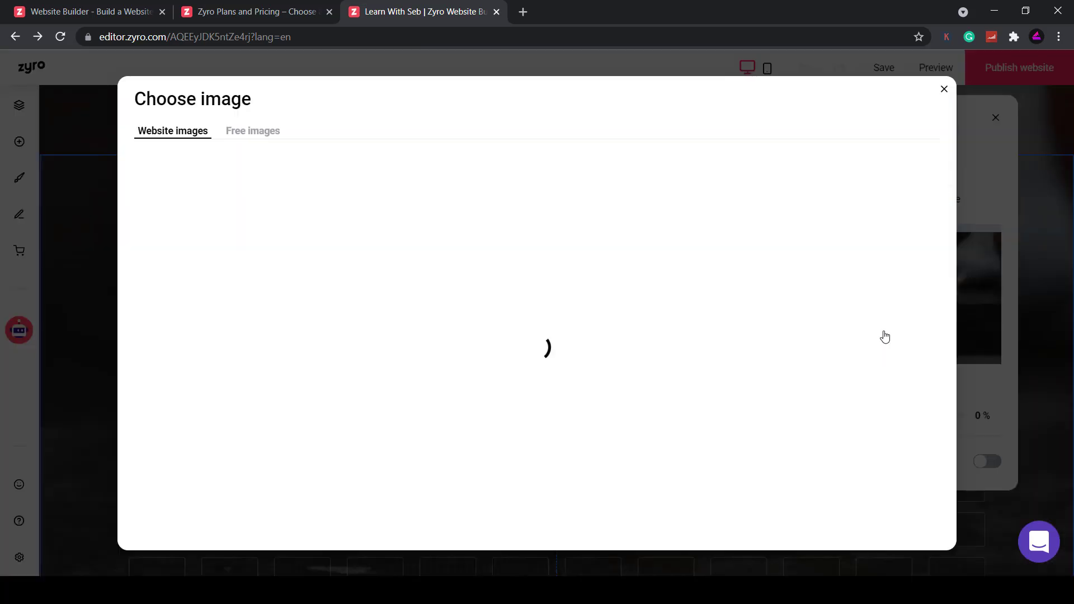
pyautogui.click(260, 136)
pyautogui.click(246, 157)
pyautogui.write('laptop')
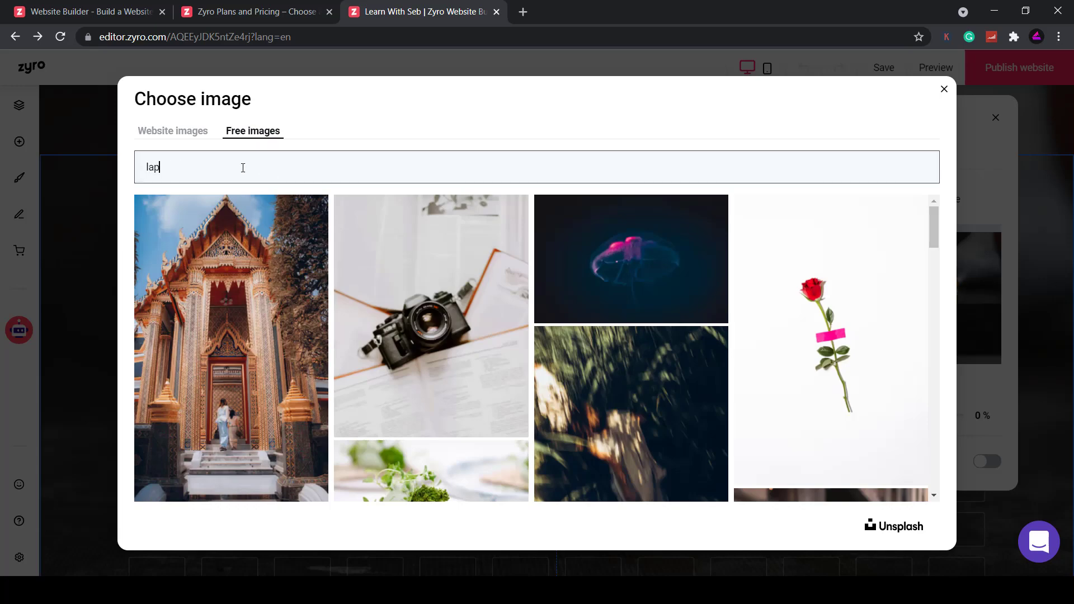
pyautogui.scroll(-2, 474, 318)
pyautogui.scroll(-10, 474, 318)
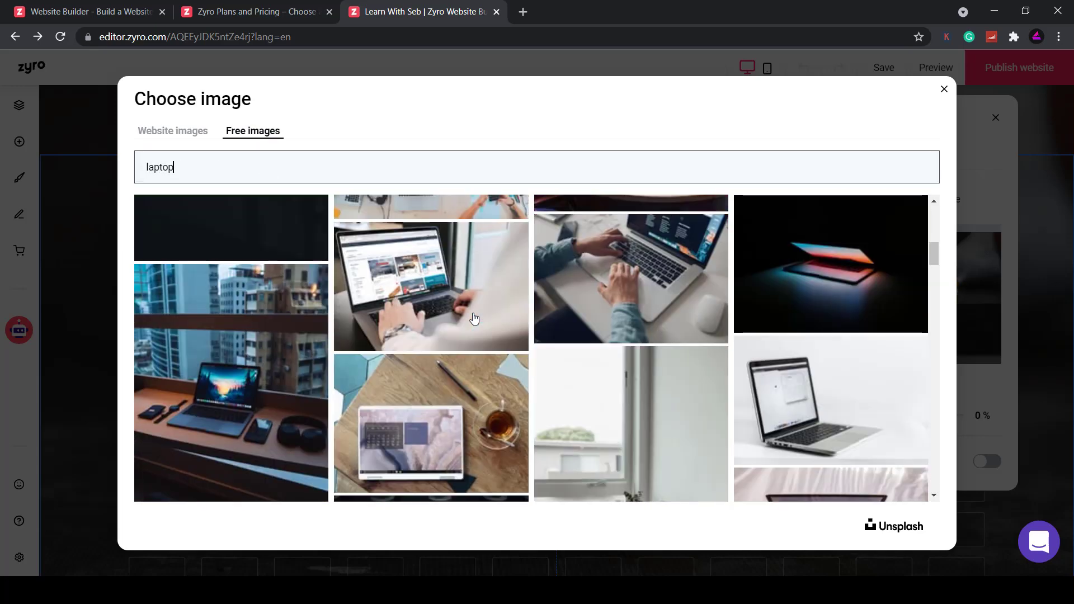
pyautogui.scroll(-10, 474, 318)
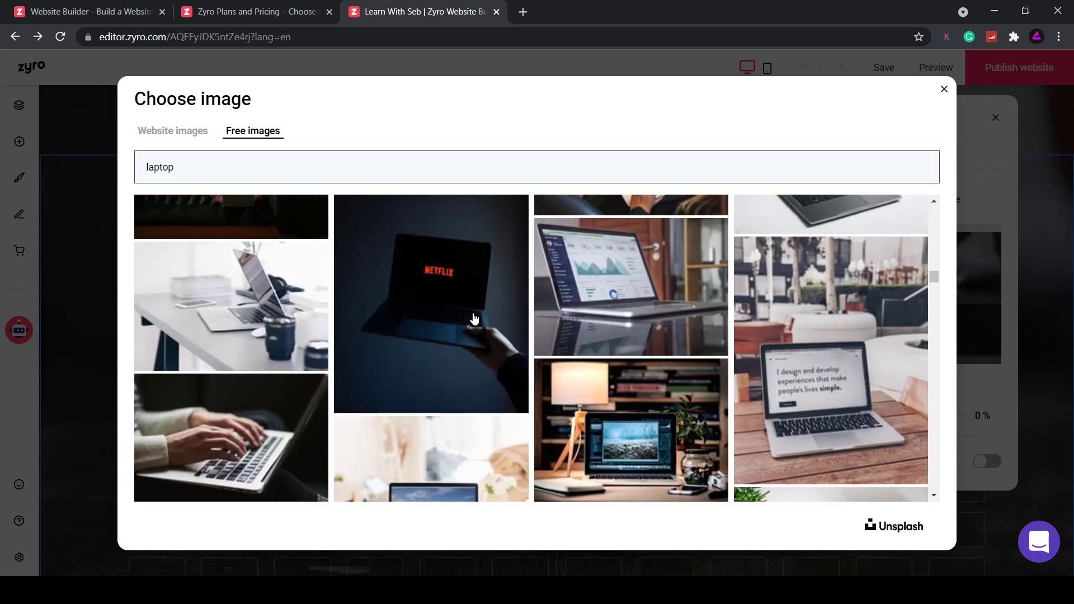
pyautogui.scroll(-5, 474, 317)
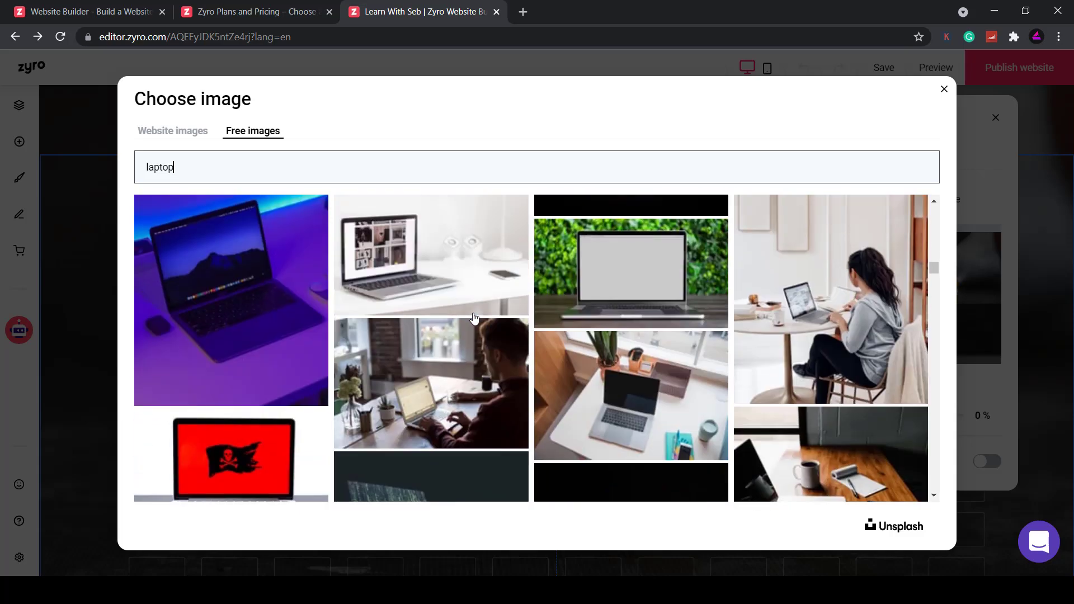
pyautogui.click(186, 267)
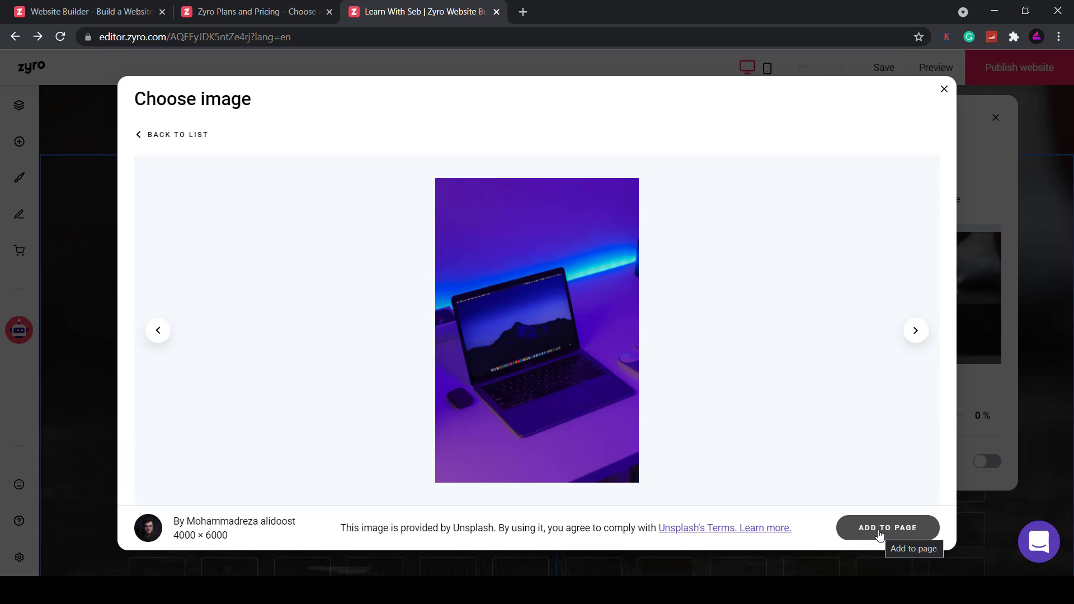
pyautogui.click(880, 529)
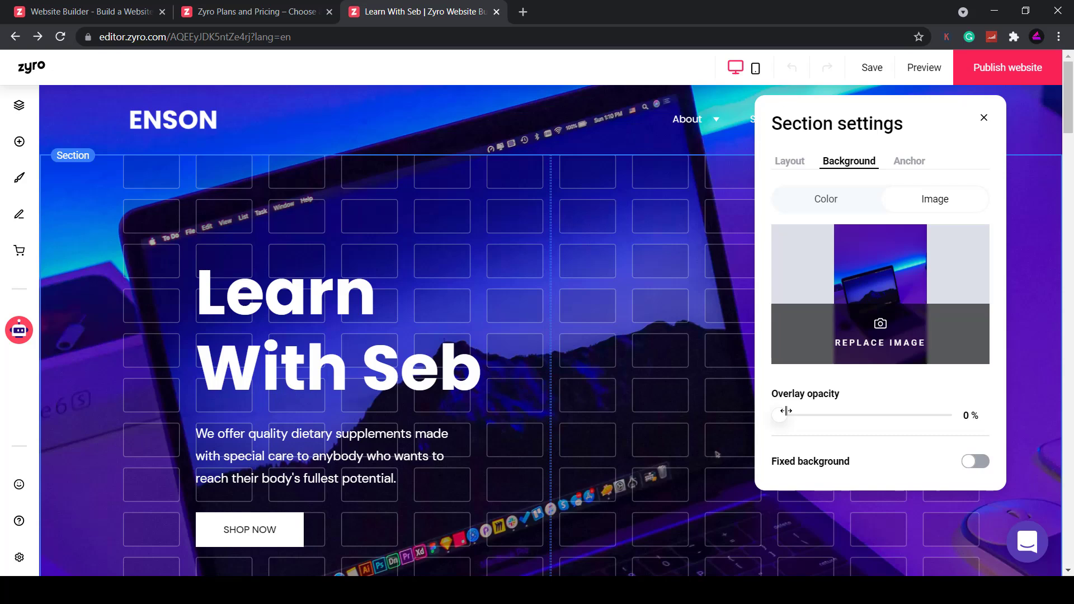
pyautogui.moveTo(780, 414); pyautogui.dragTo(756, 428)
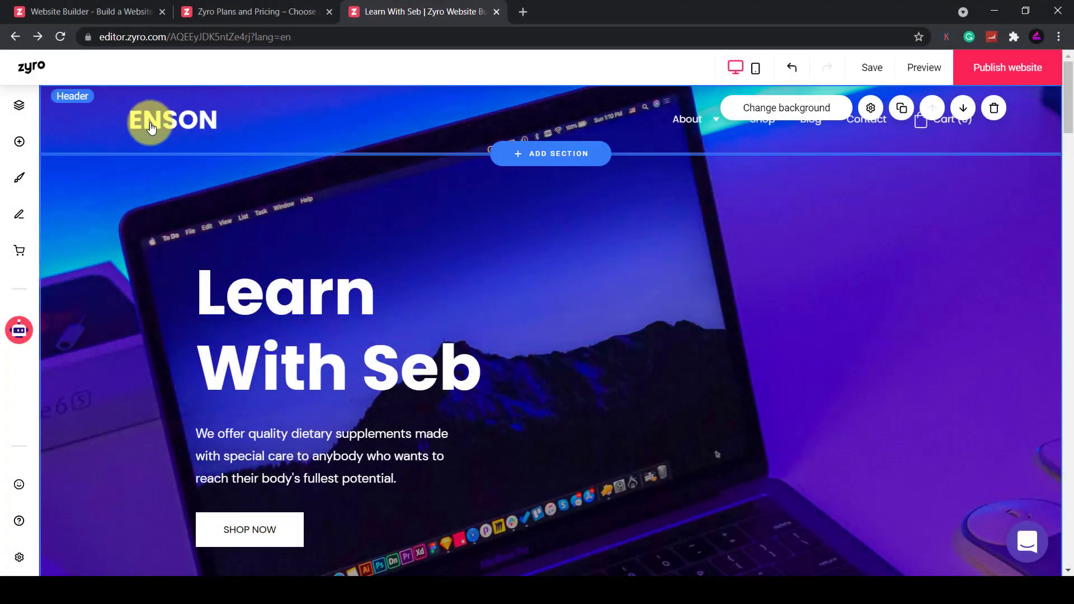
# Upload the pink Learn With Seb logo file and use it in place of the ENSON header logo
pyautogui.click(150, 125)
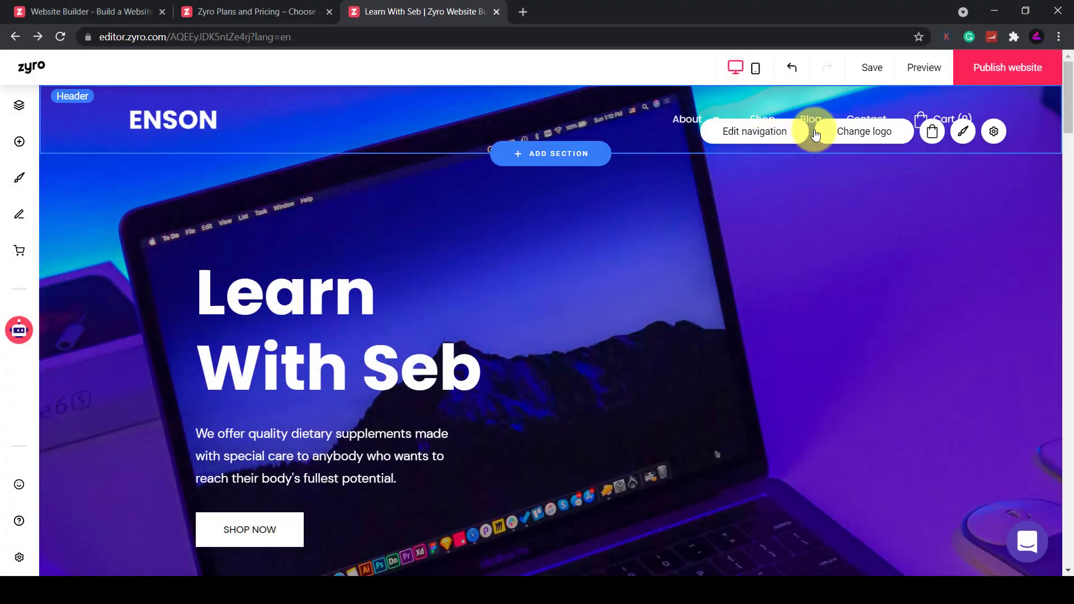
pyautogui.click(850, 135)
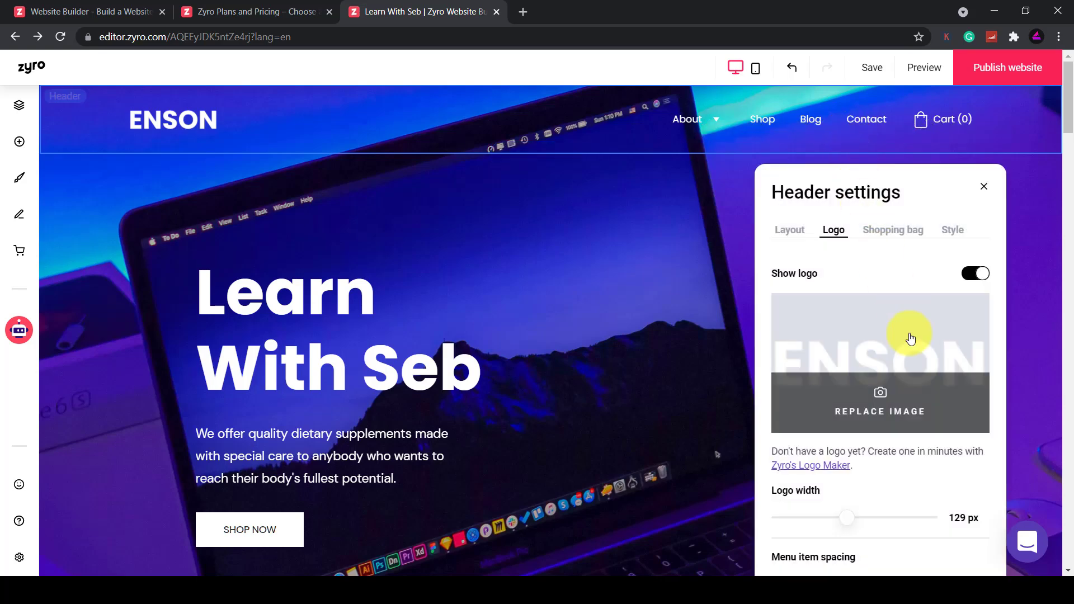
pyautogui.click(878, 402)
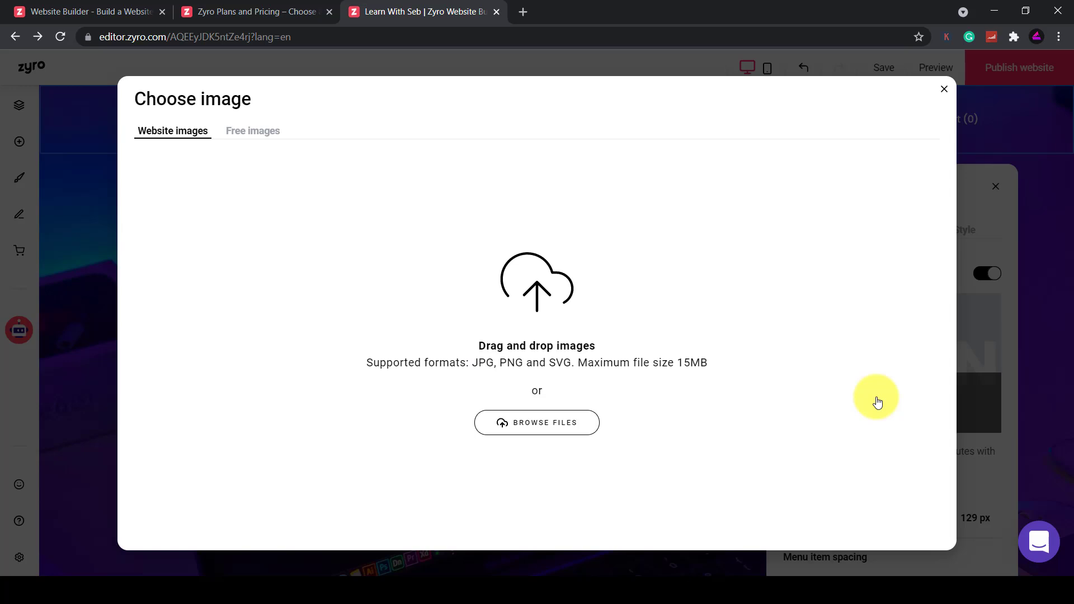
pyautogui.click(537, 435)
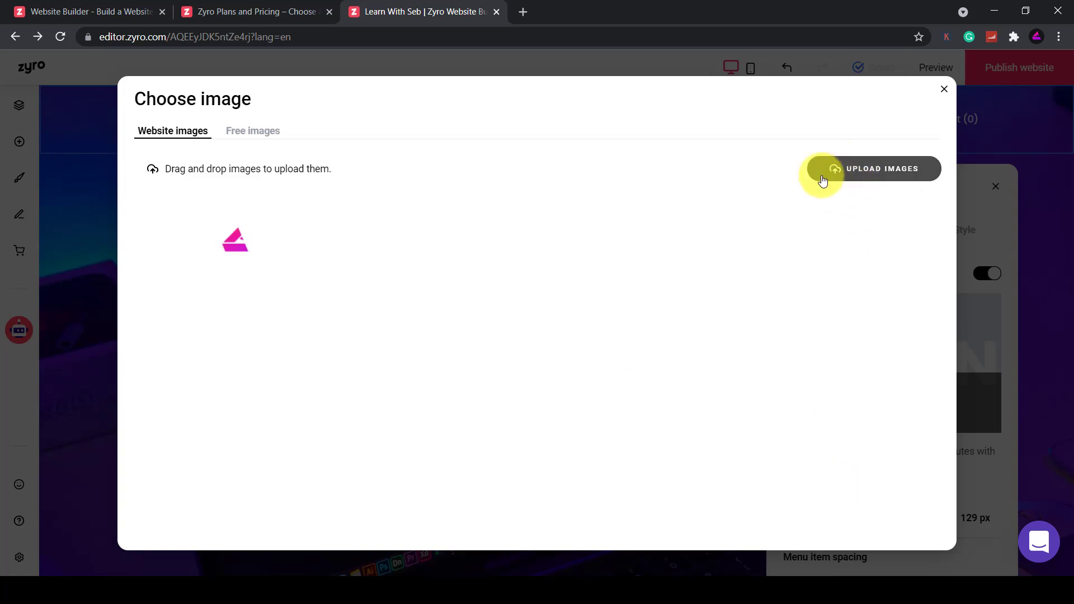
pyautogui.click(216, 245)
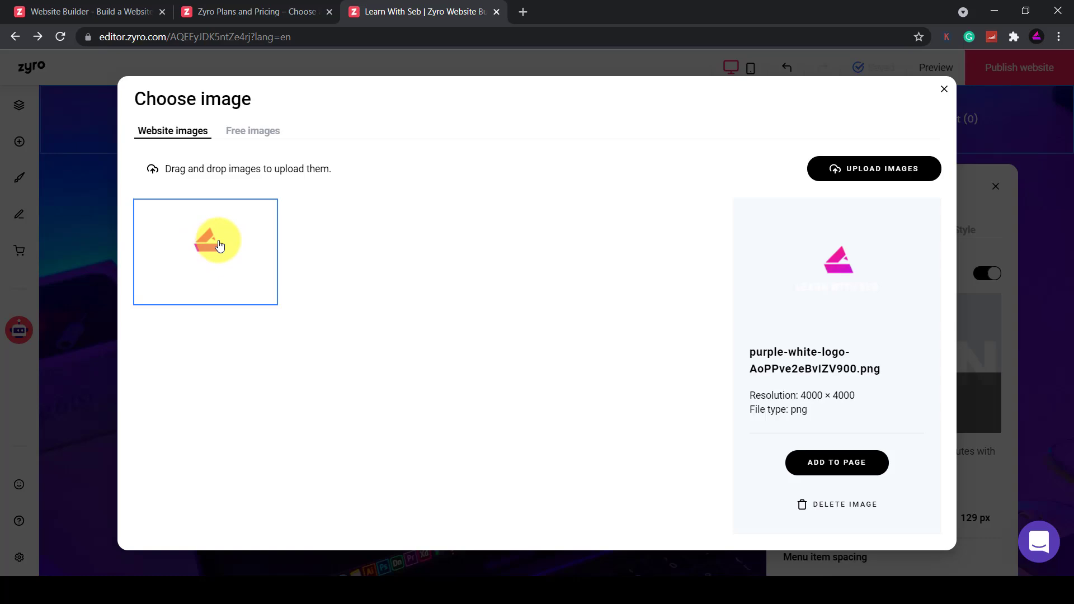
pyautogui.click(847, 462)
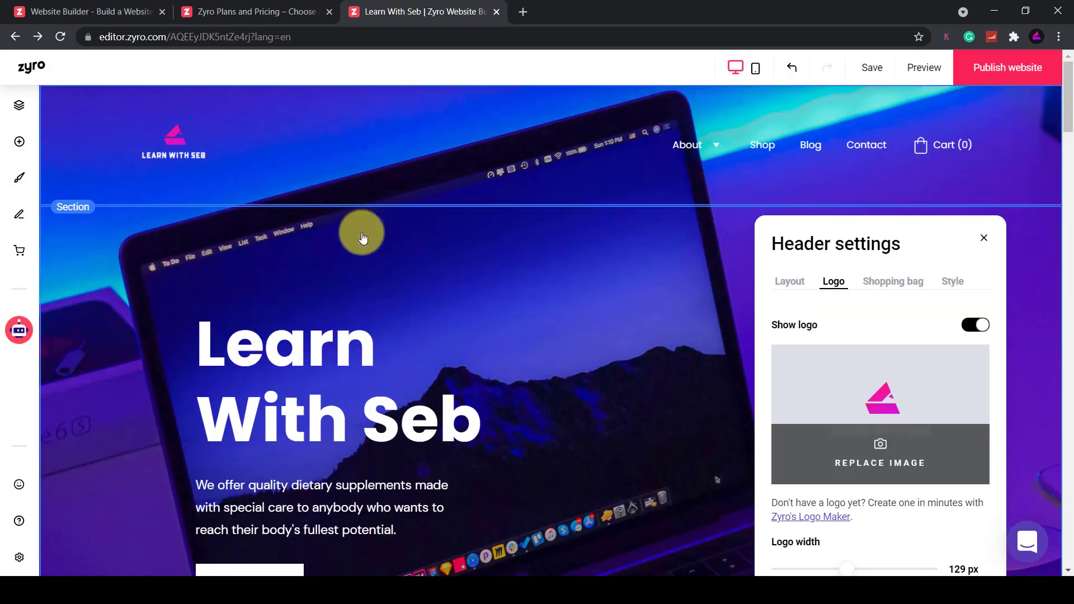
pyautogui.click(173, 157)
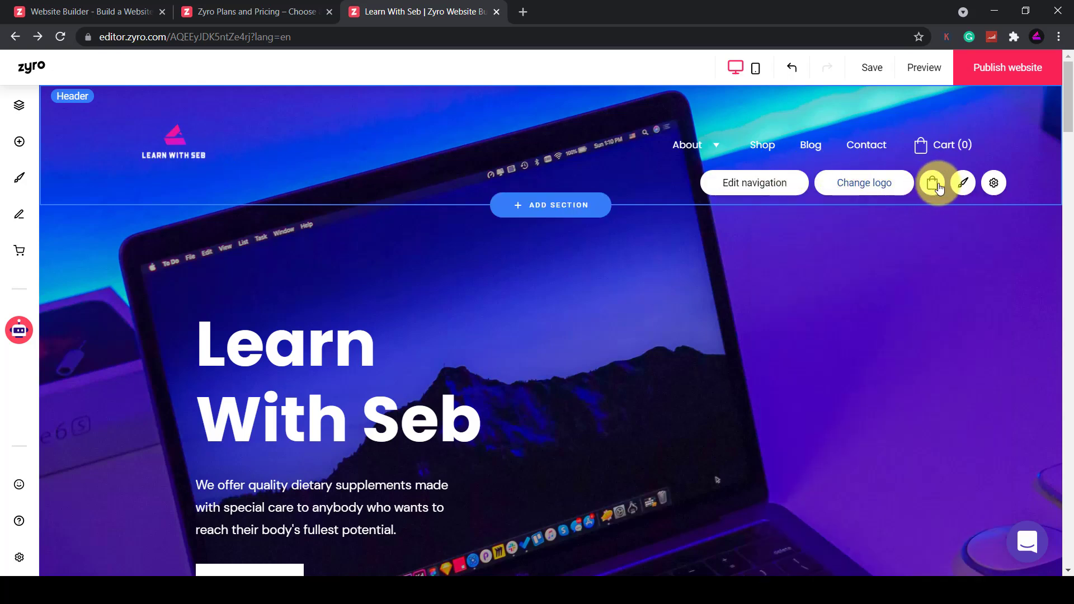
pyautogui.click(995, 186)
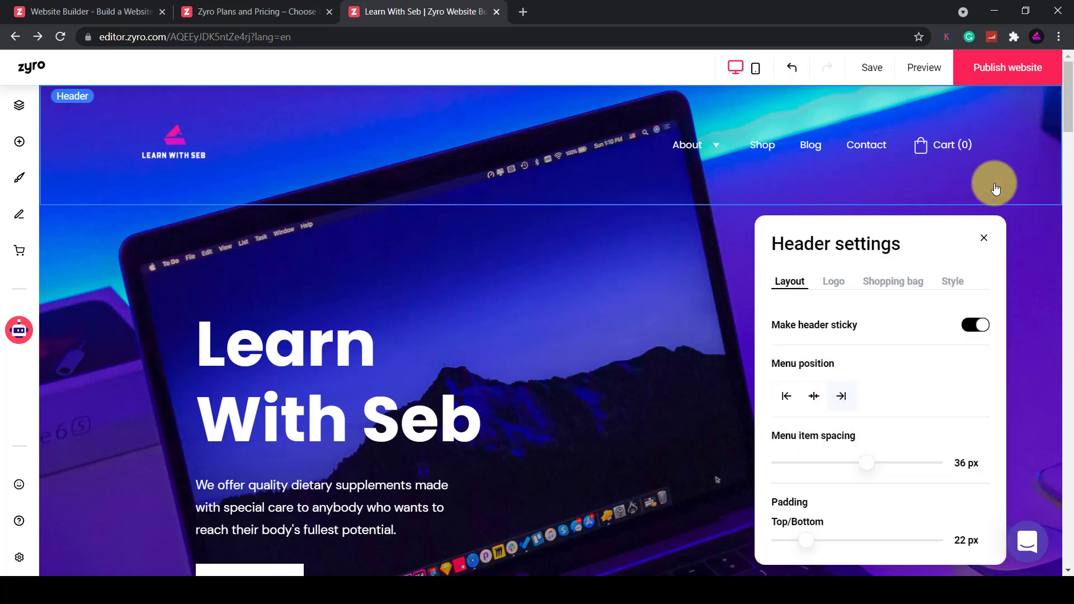
pyautogui.click(197, 180)
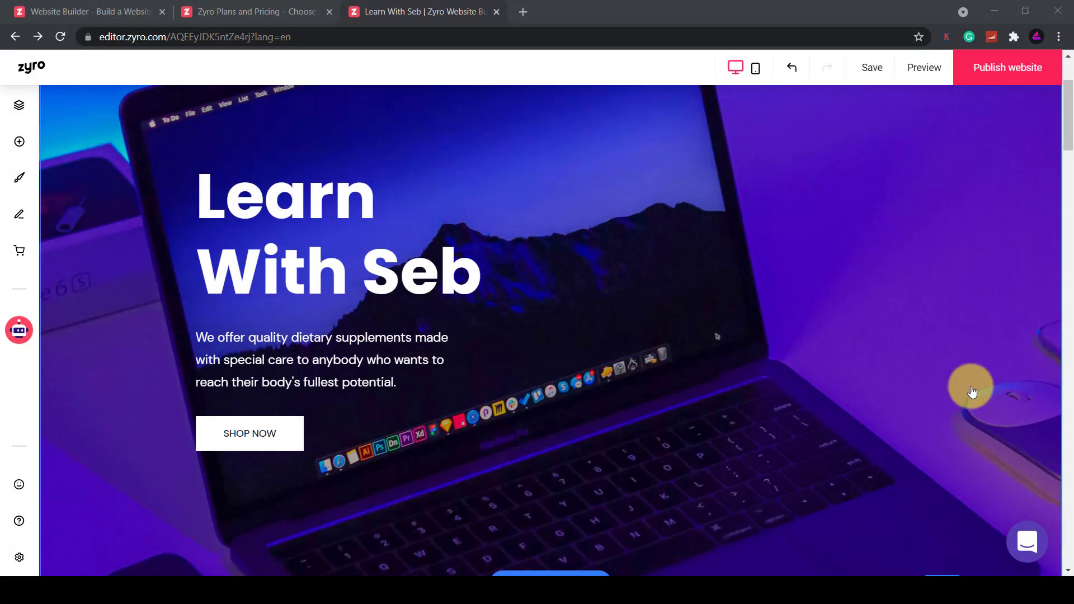
# Move the SHOP NOW button directly beneath the supplement tagline
pyautogui.click(290, 447)
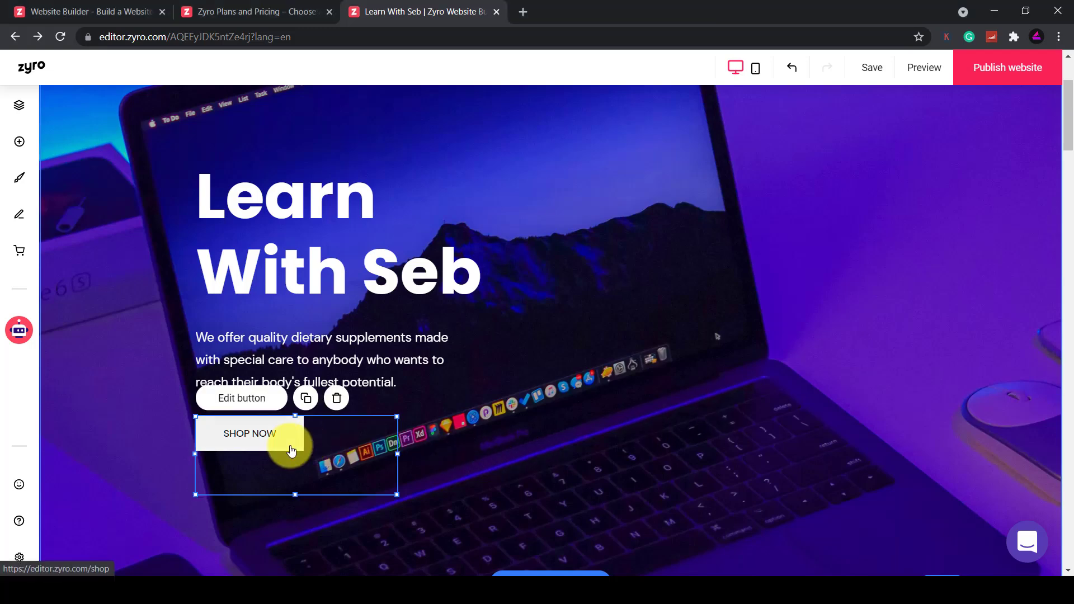
pyautogui.click(242, 398)
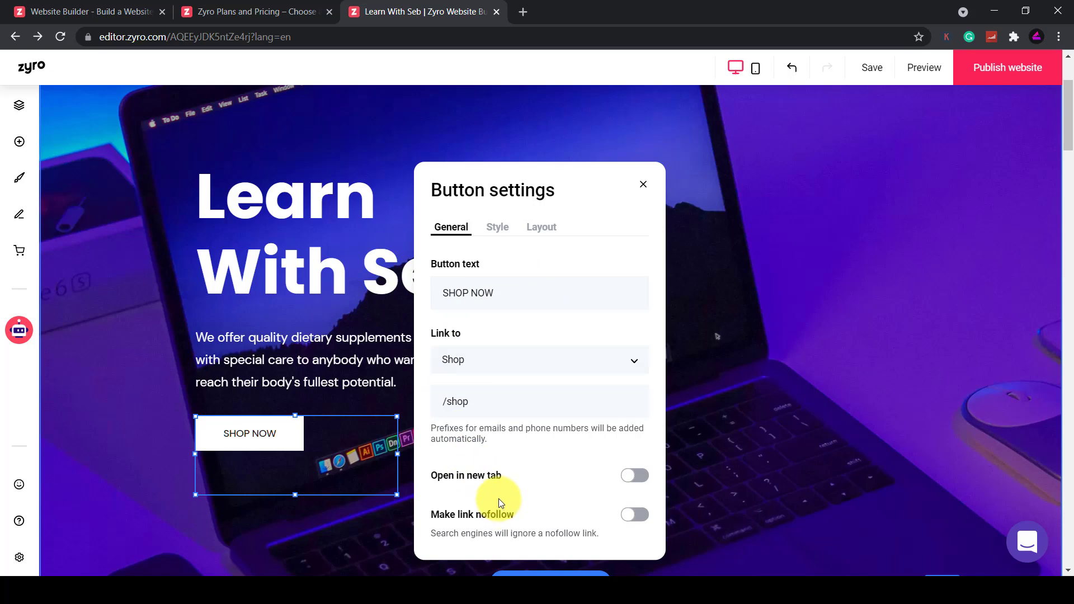
pyautogui.click(784, 438)
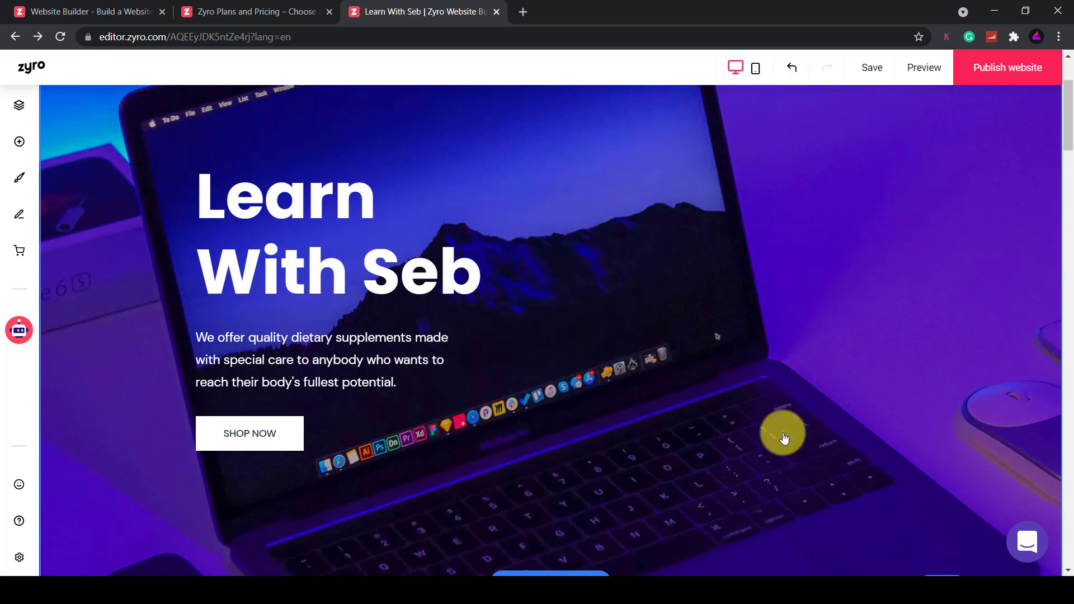
pyautogui.click(302, 442)
pyautogui.moveTo(301, 441); pyautogui.dragTo(276, 450)
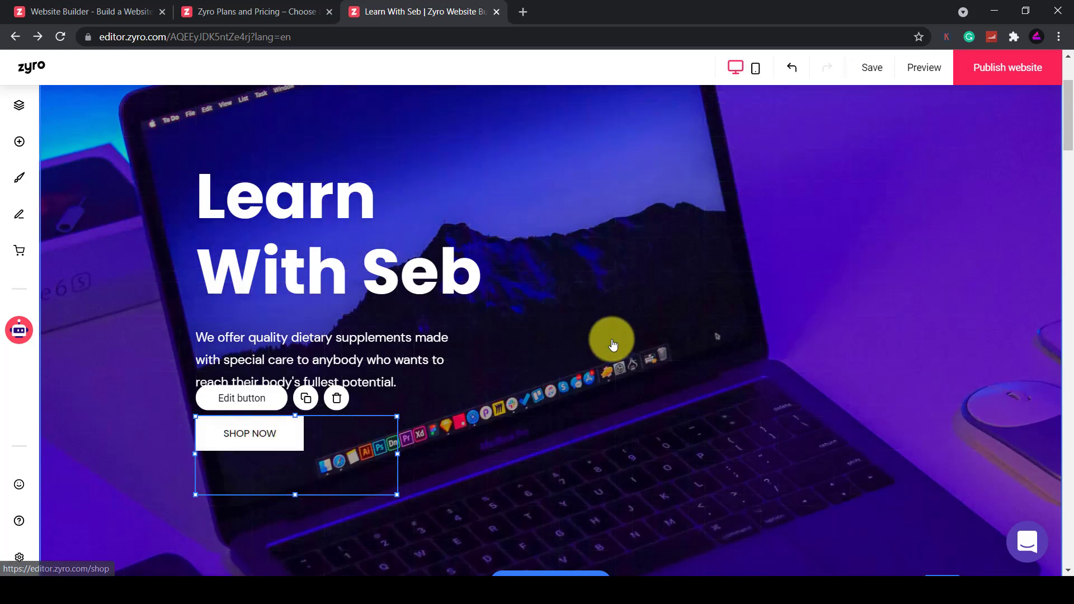
# Drag the hero section's height handle upward to make the section shorter
pyautogui.scroll(-3, 611, 343)
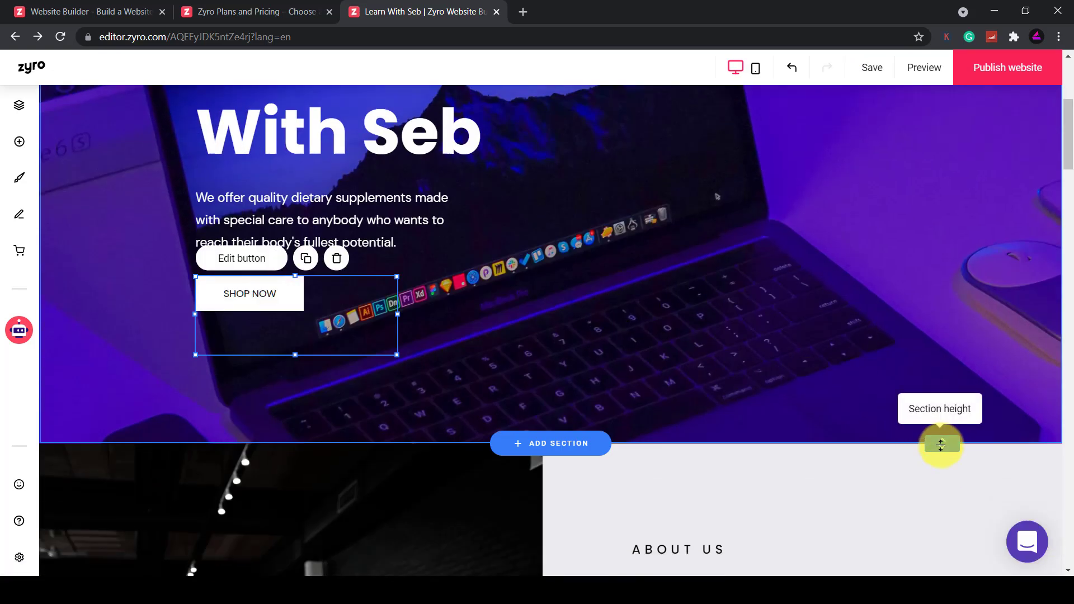
pyautogui.moveTo(940, 447); pyautogui.dragTo(925, 353)
pyautogui.scroll(4, 758, 287)
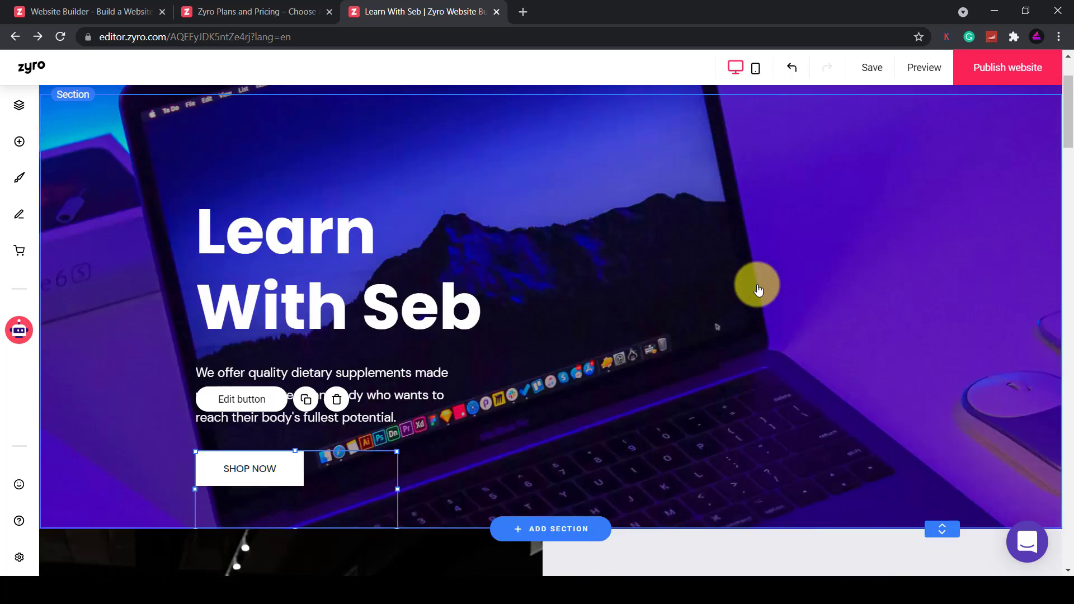
pyautogui.scroll(-1, 766, 302)
pyautogui.scroll(2, 501, 216)
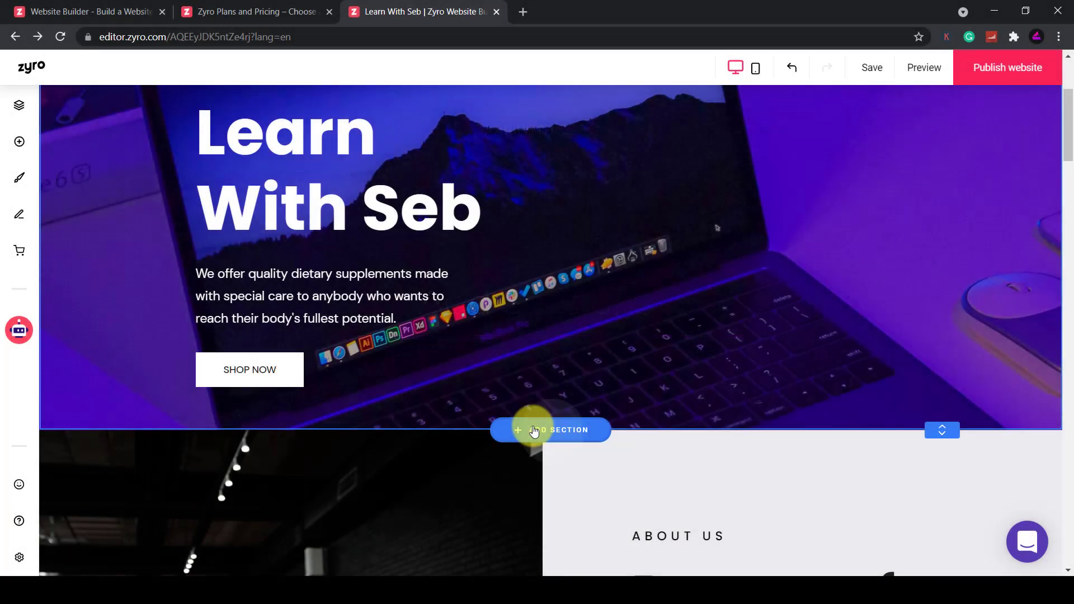
# Add a Video section with the first video-and-text layout below the hero
pyautogui.click(534, 431)
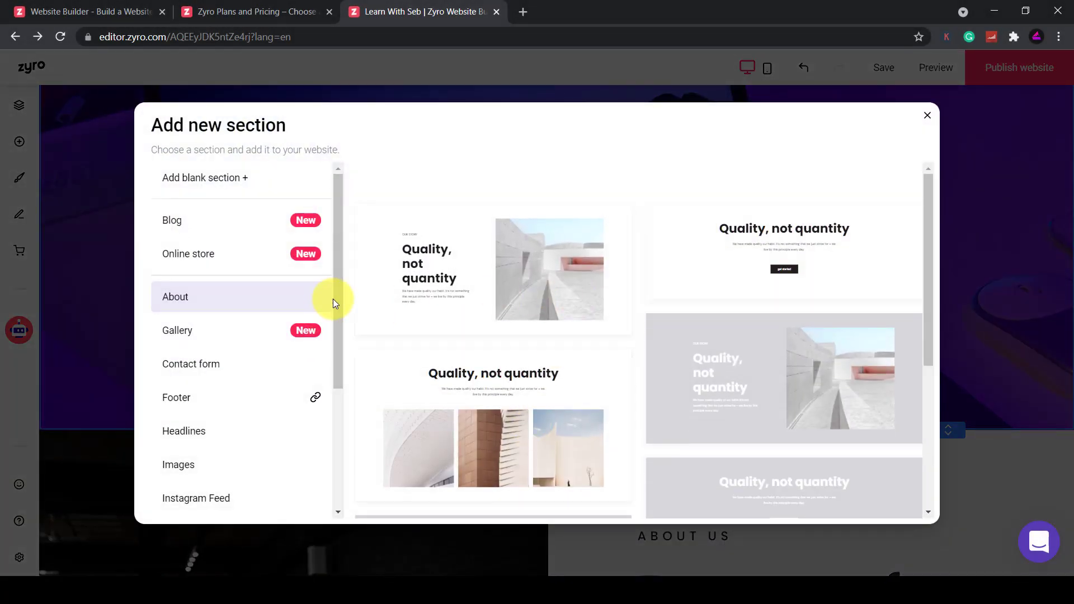
pyautogui.moveTo(335, 299); pyautogui.dragTo(383, 448)
pyautogui.click(202, 505)
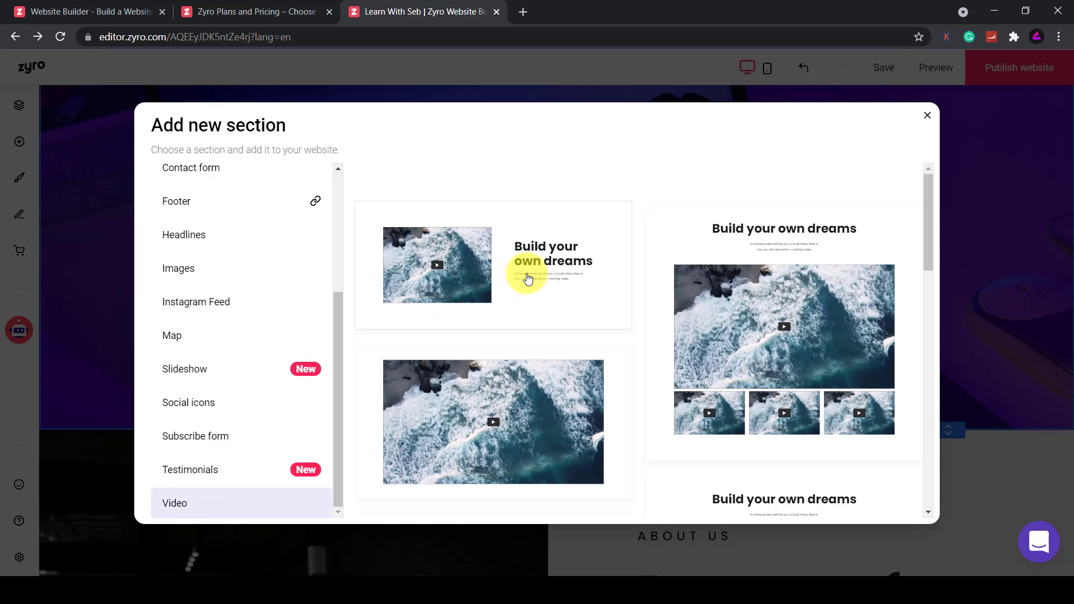
pyautogui.click(528, 278)
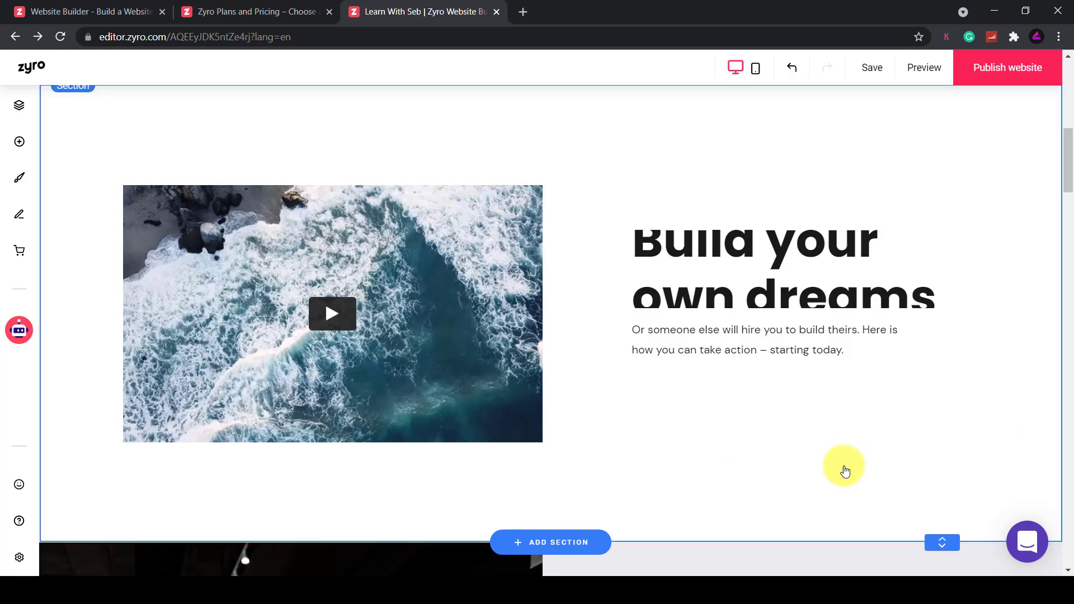
# Restyle the 'Build your own dreams' heading as Heading 5
pyautogui.click(791, 299)
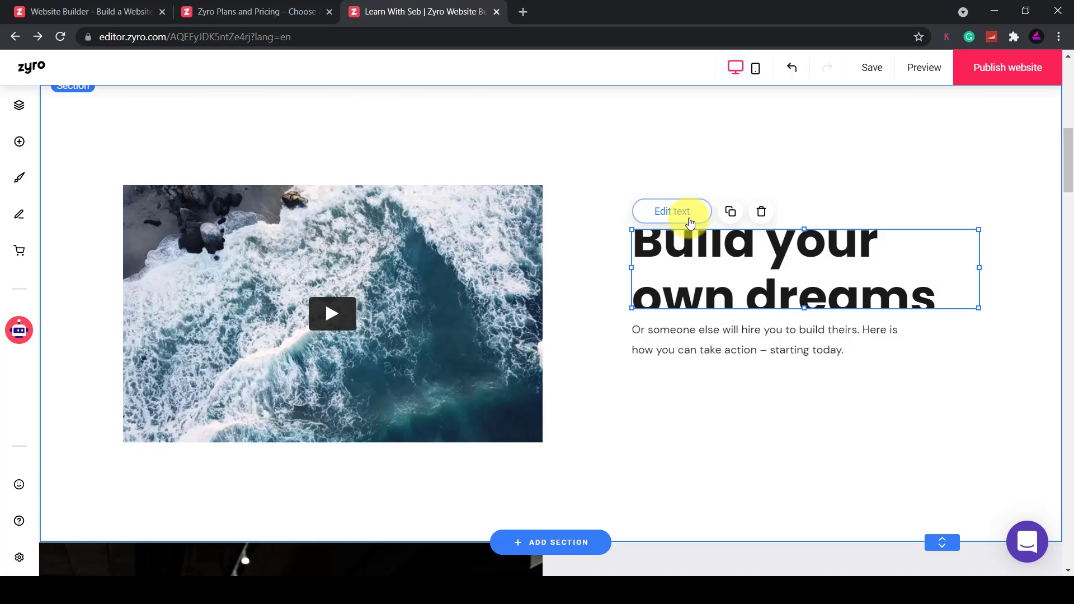
pyautogui.click(688, 216)
pyautogui.click(756, 218)
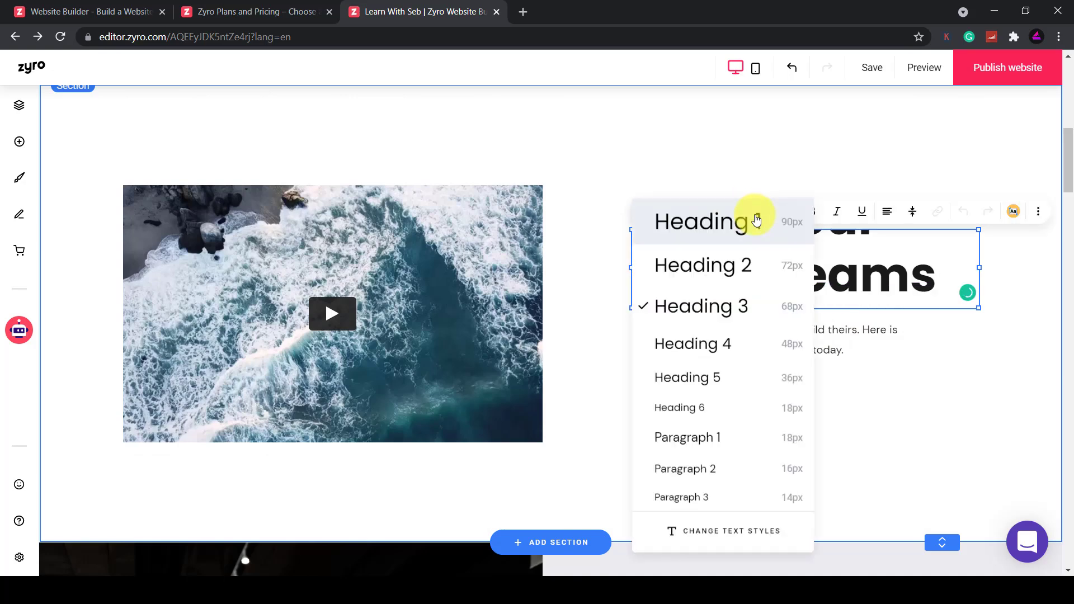
pyautogui.click(707, 376)
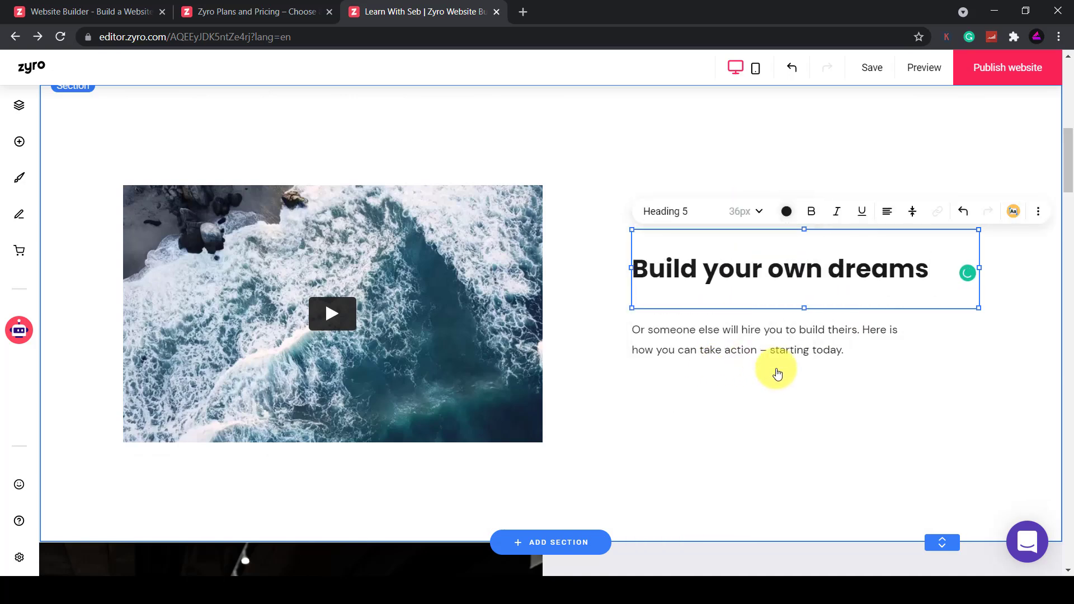
pyautogui.click(783, 372)
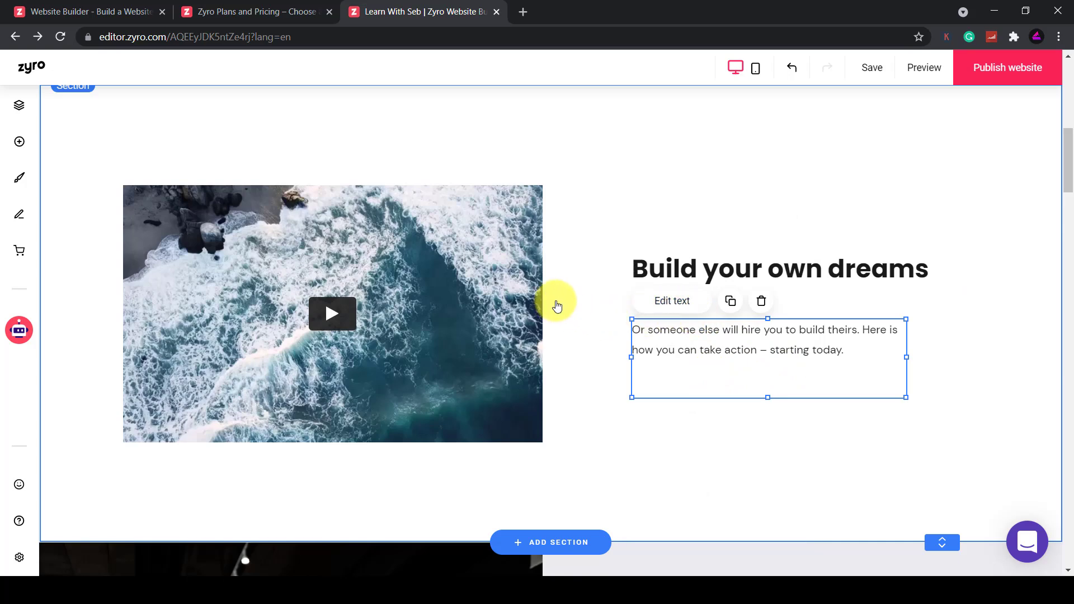
# Replace the ocean video's Vimeo link with the YouTube '22 Canva Tips & Tricks' video link
pyautogui.click(432, 277)
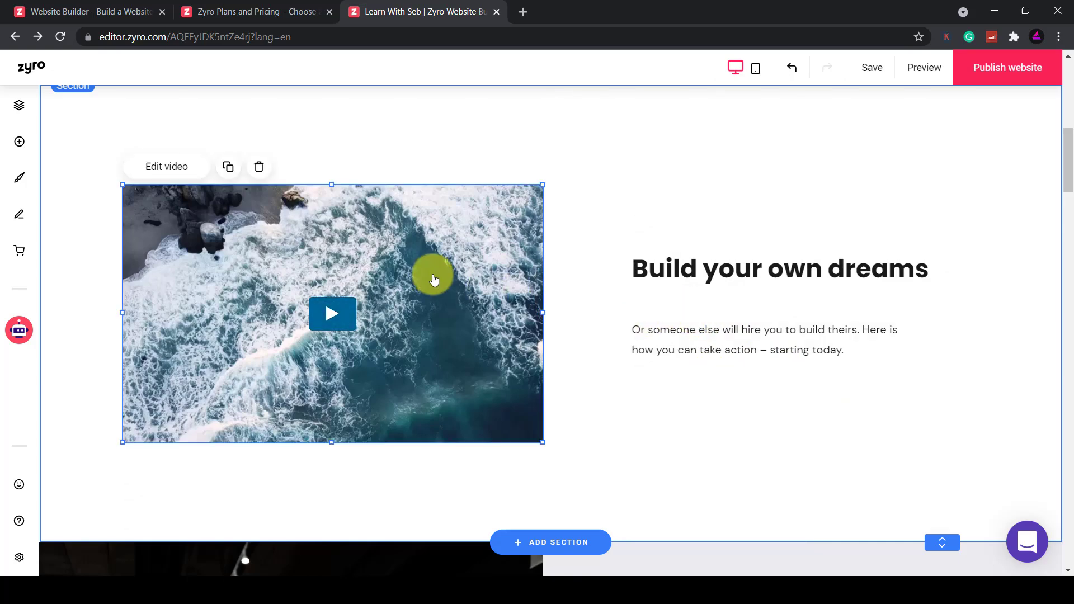
pyautogui.click(185, 174)
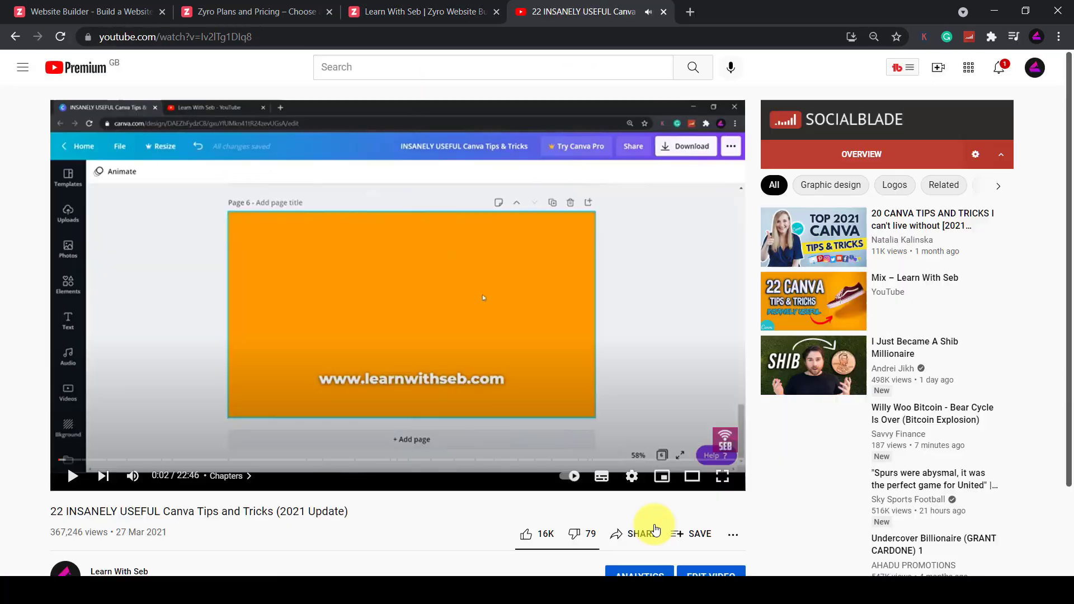
pyautogui.click(640, 533)
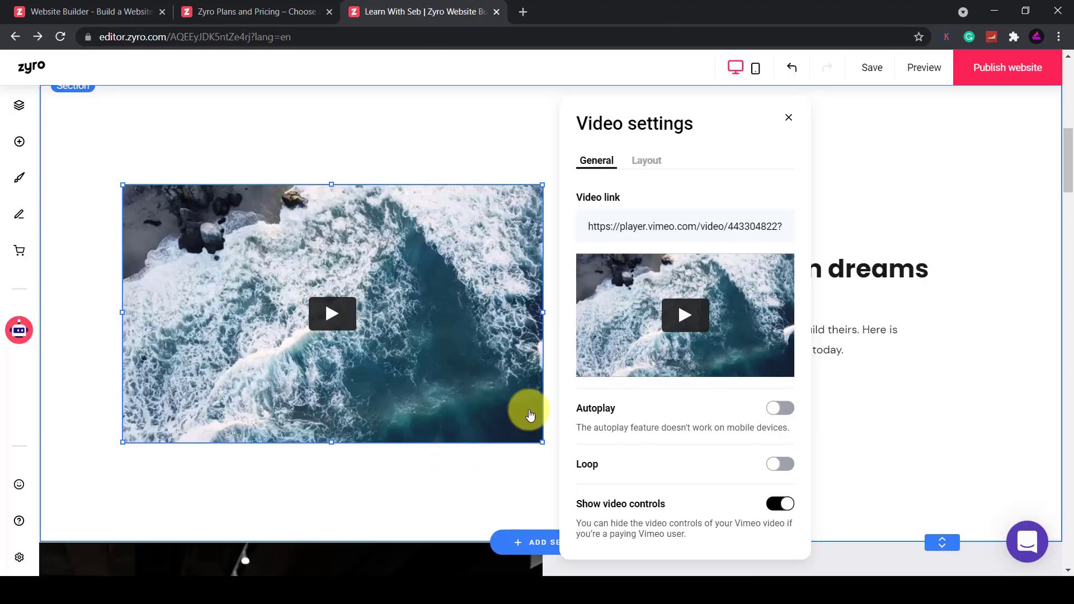
pyautogui.tripleClick(665, 223)
pyautogui.write('https://youtu.be/l-2lTg1DIq8')
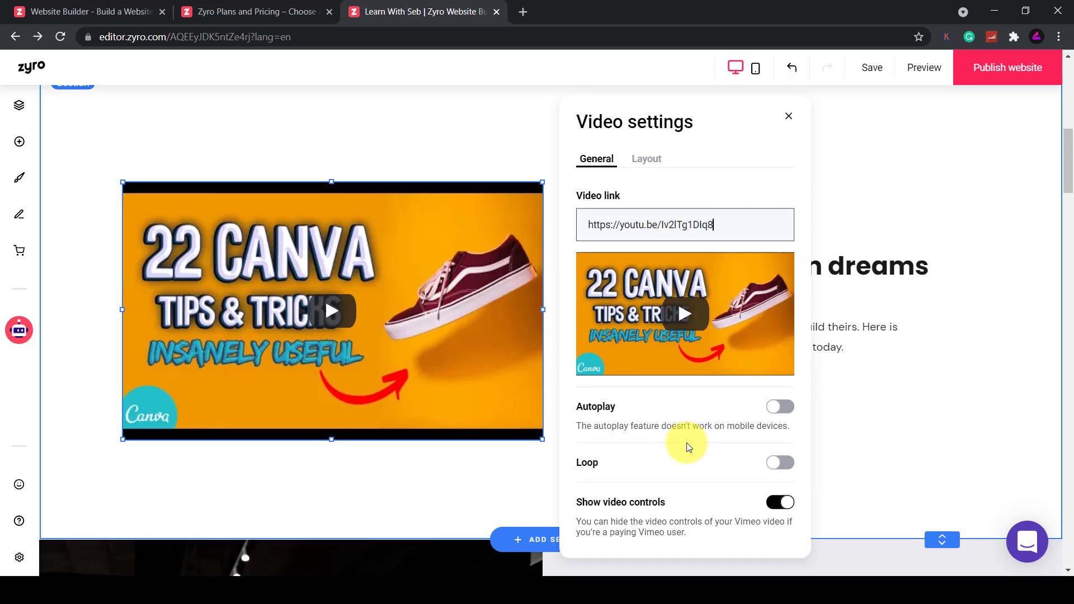
pyautogui.scroll(-2, 689, 447)
pyautogui.scroll(2, 688, 446)
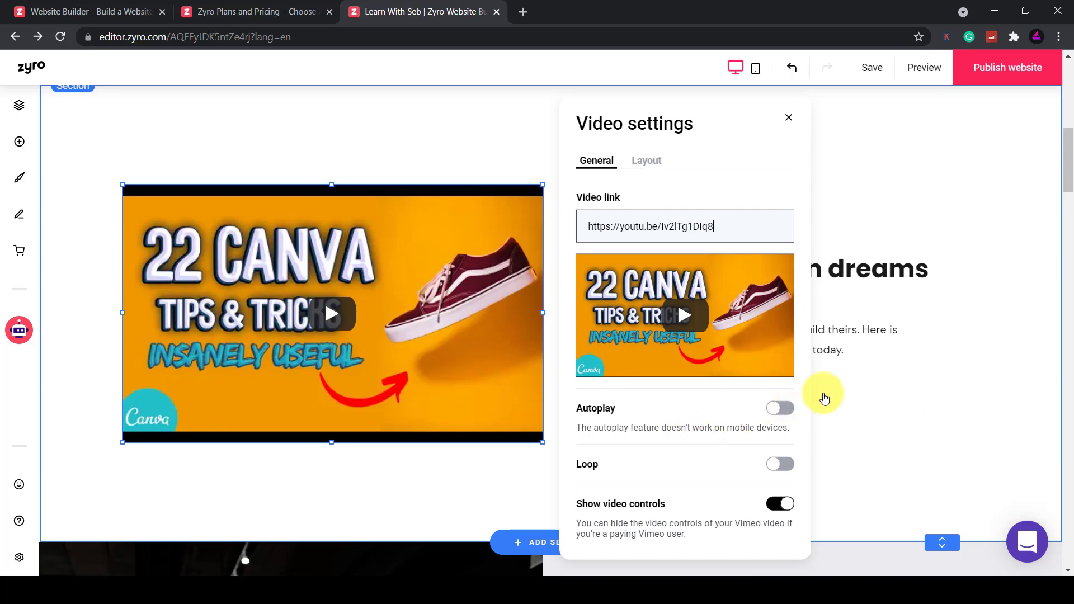
pyautogui.click(853, 391)
pyautogui.click(326, 317)
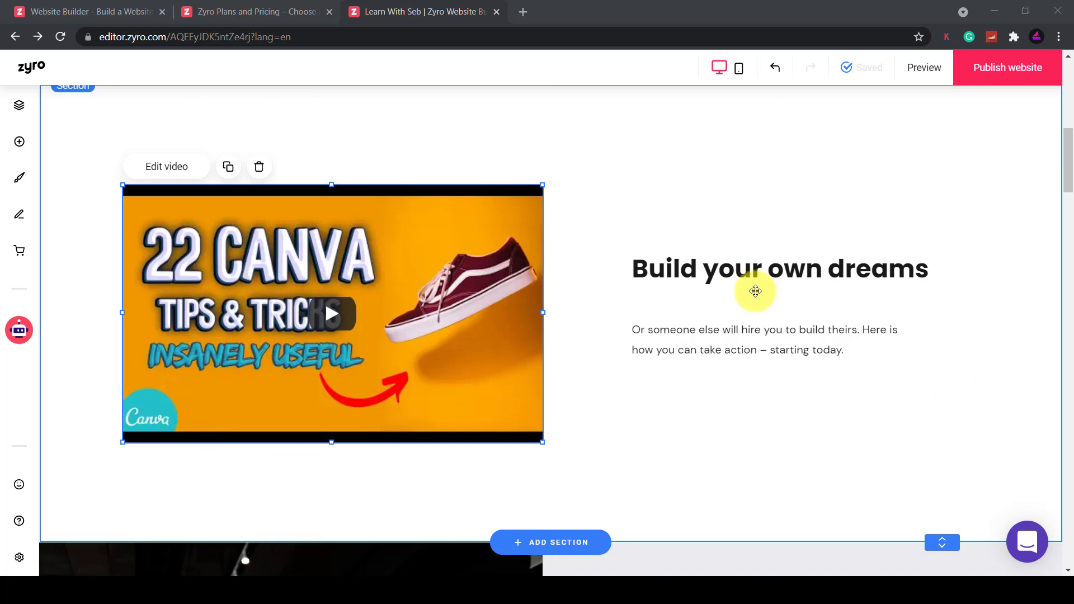
# Place a contact form beside the video, then delete it again
pyautogui.click(17, 145)
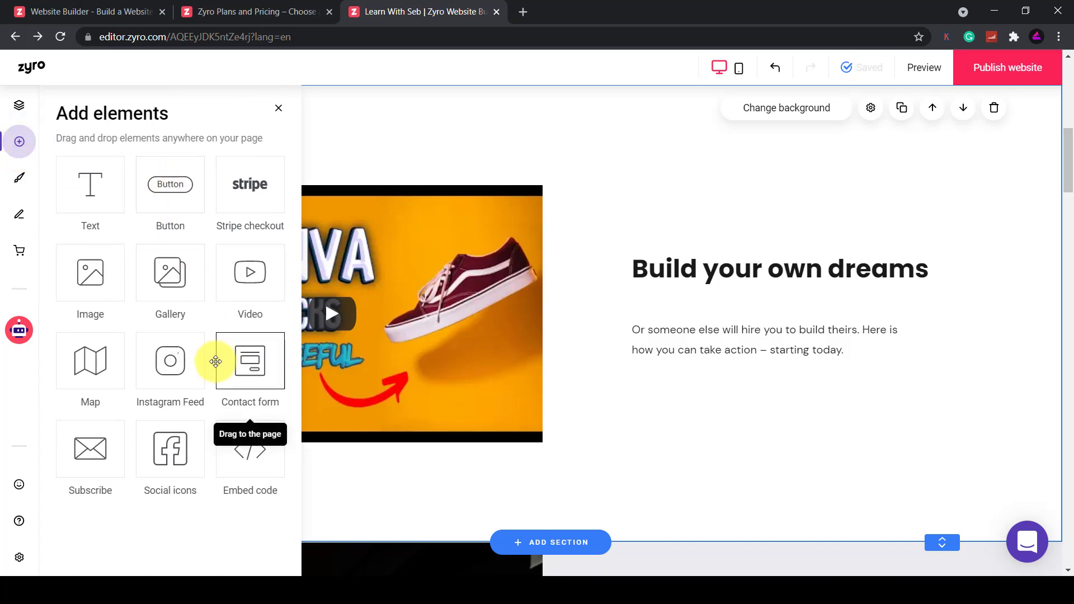
pyautogui.moveTo(234, 371); pyautogui.dragTo(771, 435)
pyautogui.scroll(-3, 633, 367)
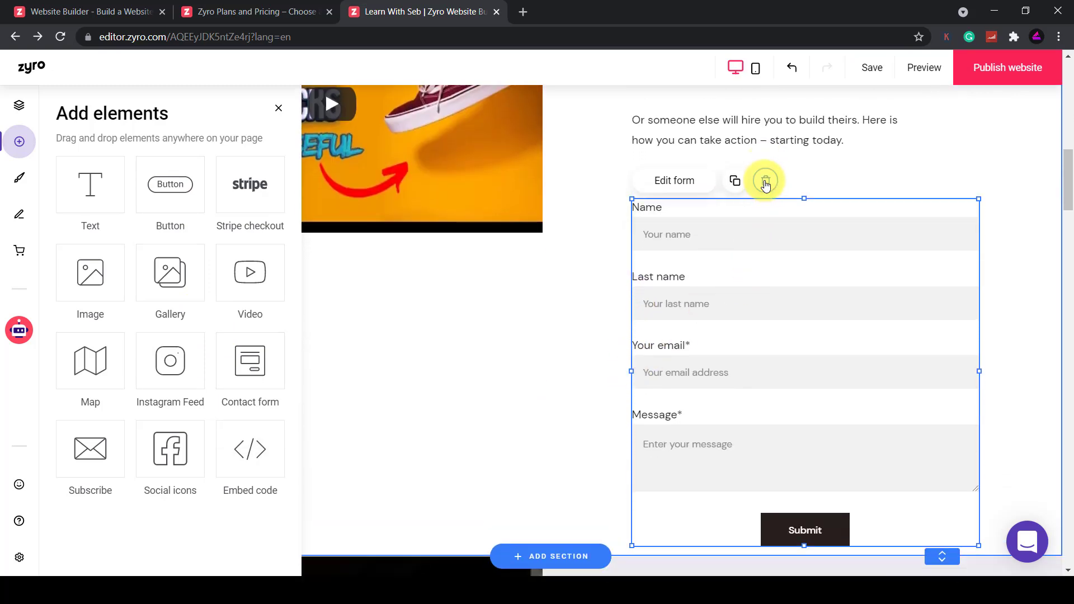
pyautogui.click(765, 183)
# Add a Heading 6 text 'Subscribe to Youtube.com/Learnwithseb' below the dreams paragraph
pyautogui.click(14, 144)
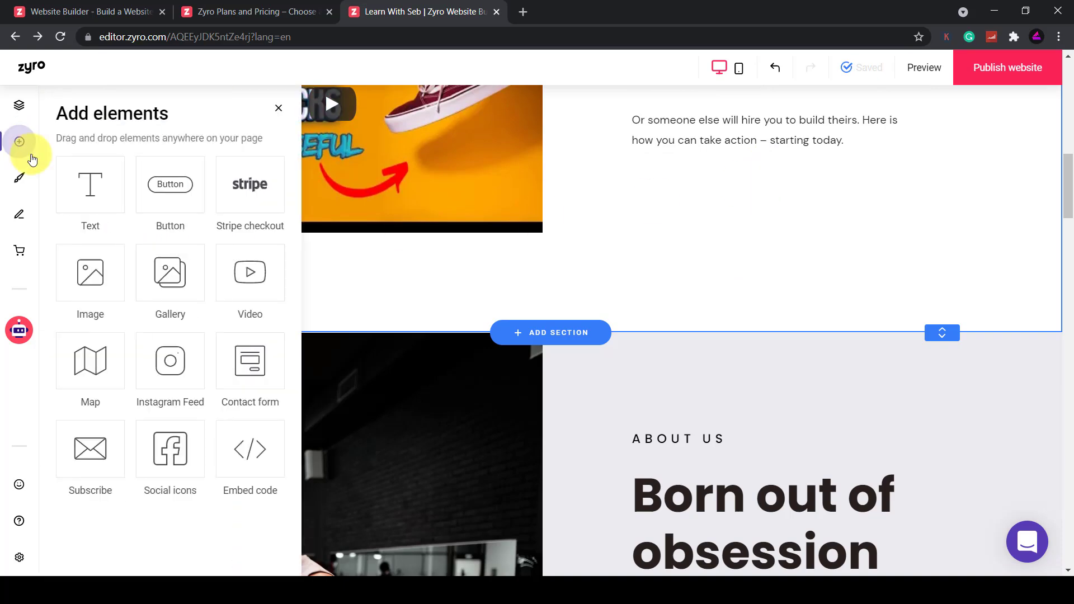
pyautogui.moveTo(90, 184); pyautogui.dragTo(682, 271)
pyautogui.scroll(3, 677, 297)
pyautogui.doubleClick(671, 323)
pyautogui.write('Subscribe to You')
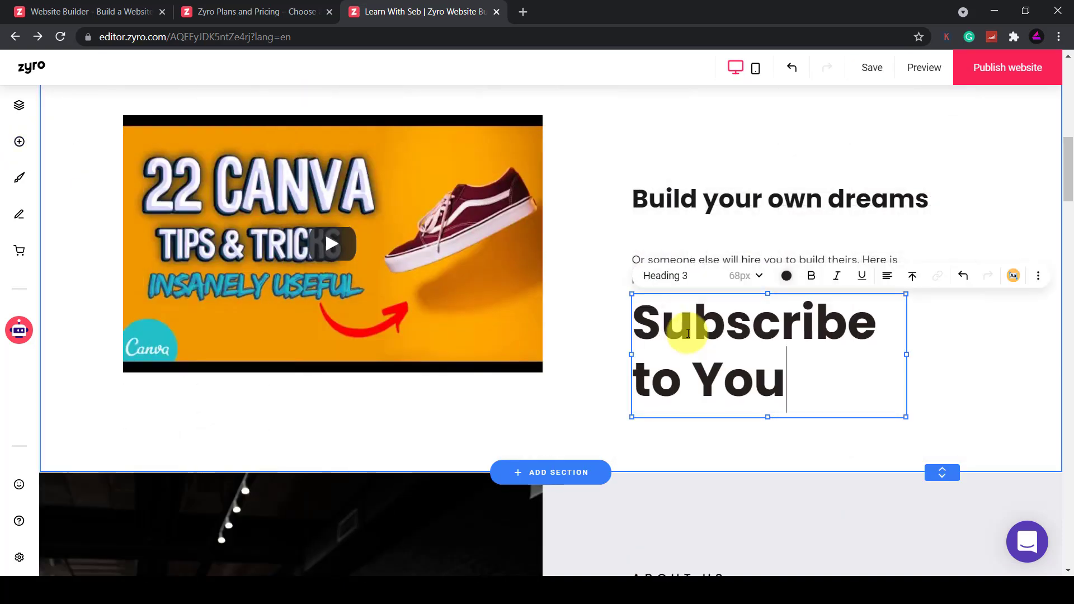
pyautogui.write('tube.com/Learnwithseb')
pyautogui.click(662, 165)
pyautogui.click(680, 331)
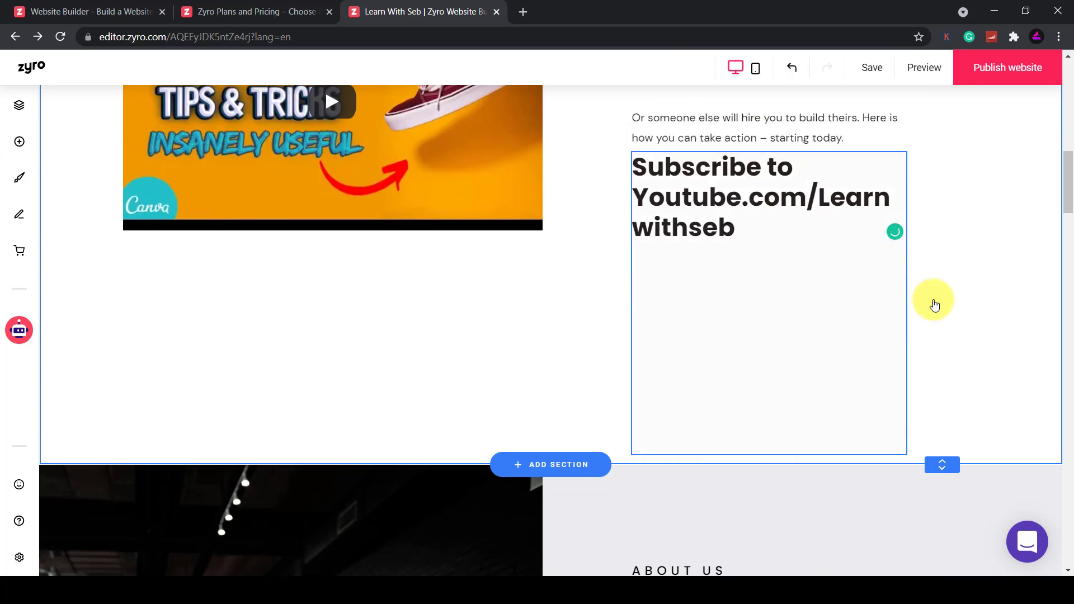
pyautogui.moveTo(789, 419); pyautogui.dragTo(779, 246)
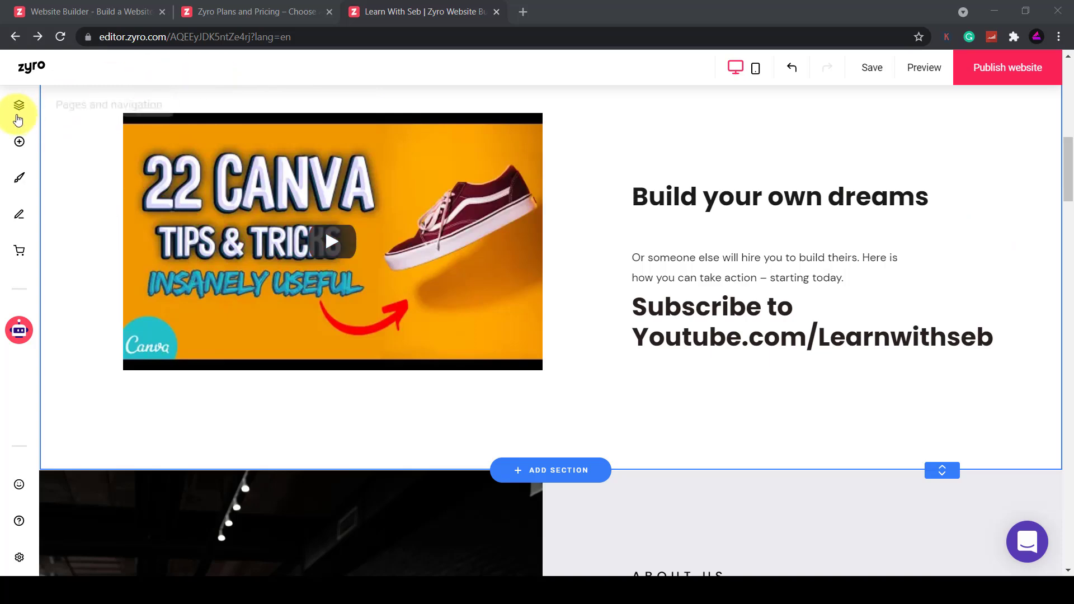
# Switch to the Our story page and try opening the Store Manager from the online store options
pyautogui.click(18, 106)
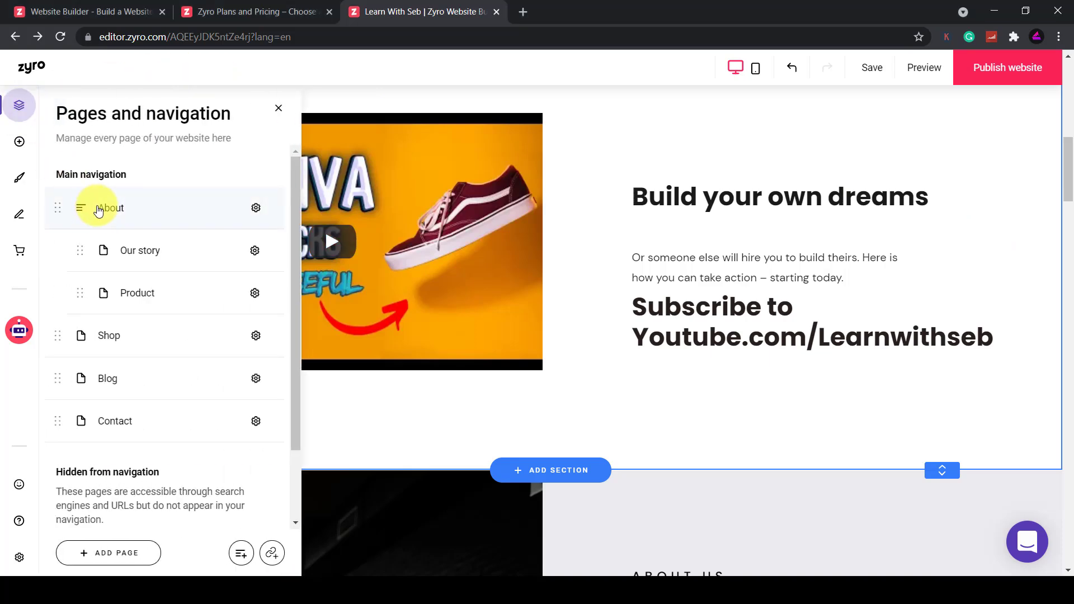
pyautogui.scroll(-3, 98, 210)
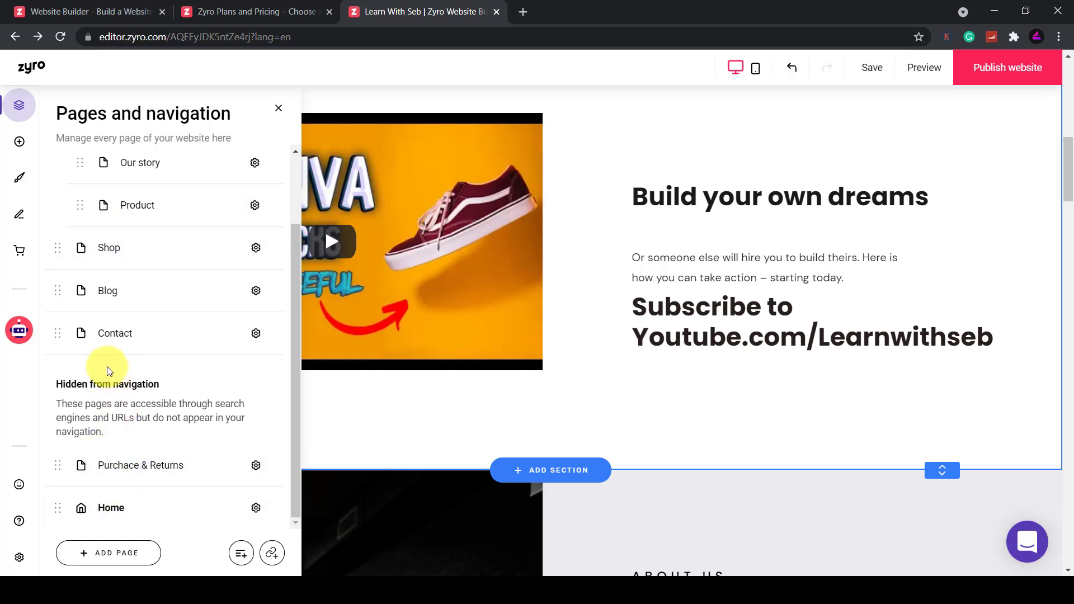
pyautogui.scroll(3, 108, 313)
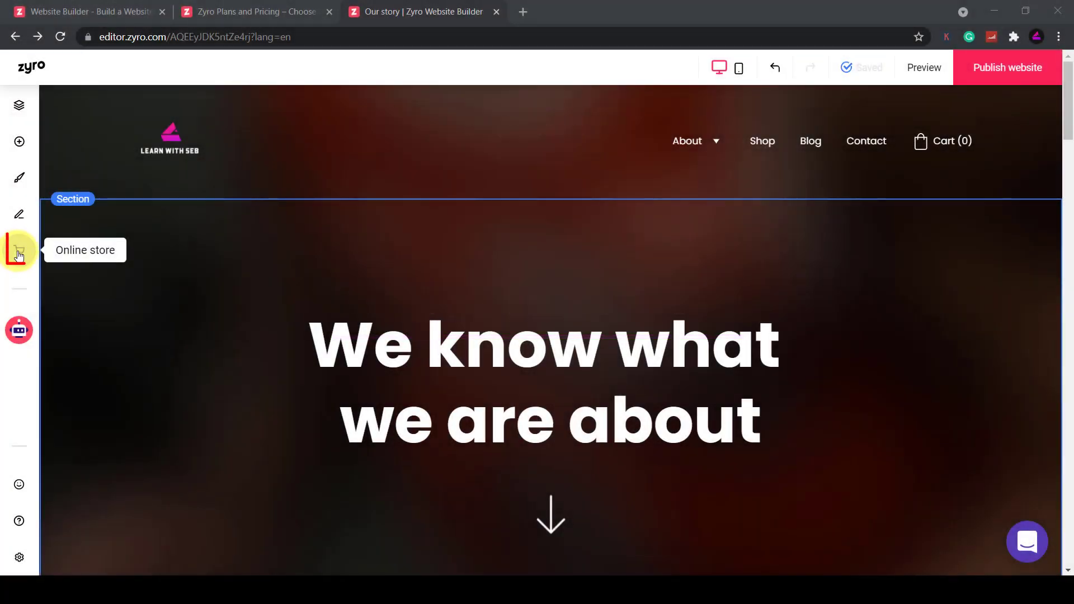
pyautogui.click(18, 253)
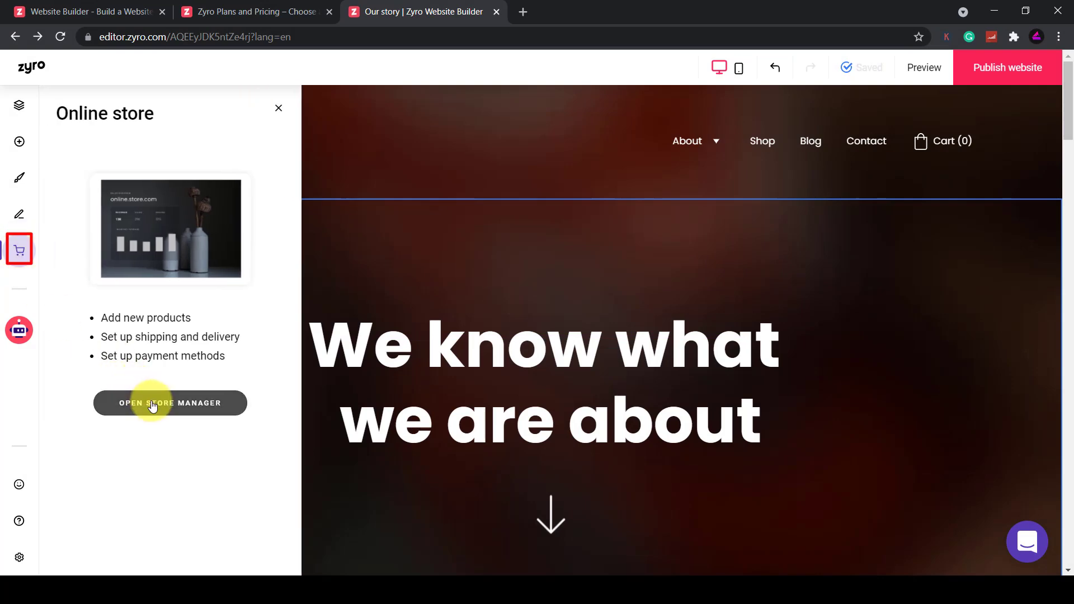
pyautogui.click(153, 404)
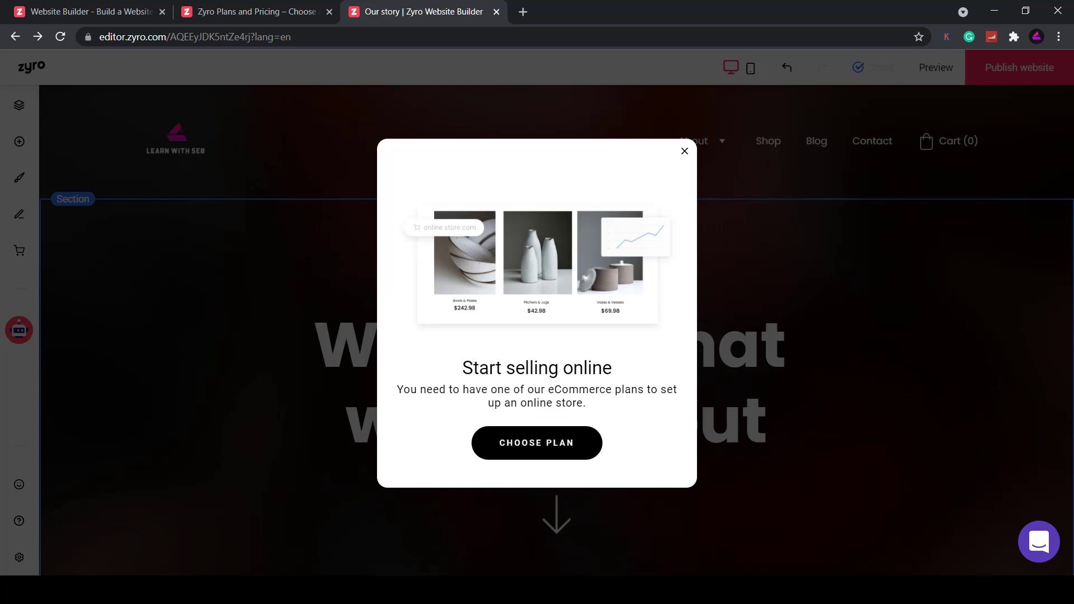
# Dismiss the eCommerce plan notice, check account Subscriptions, and return to the My websites list
pyautogui.click(168, 65)
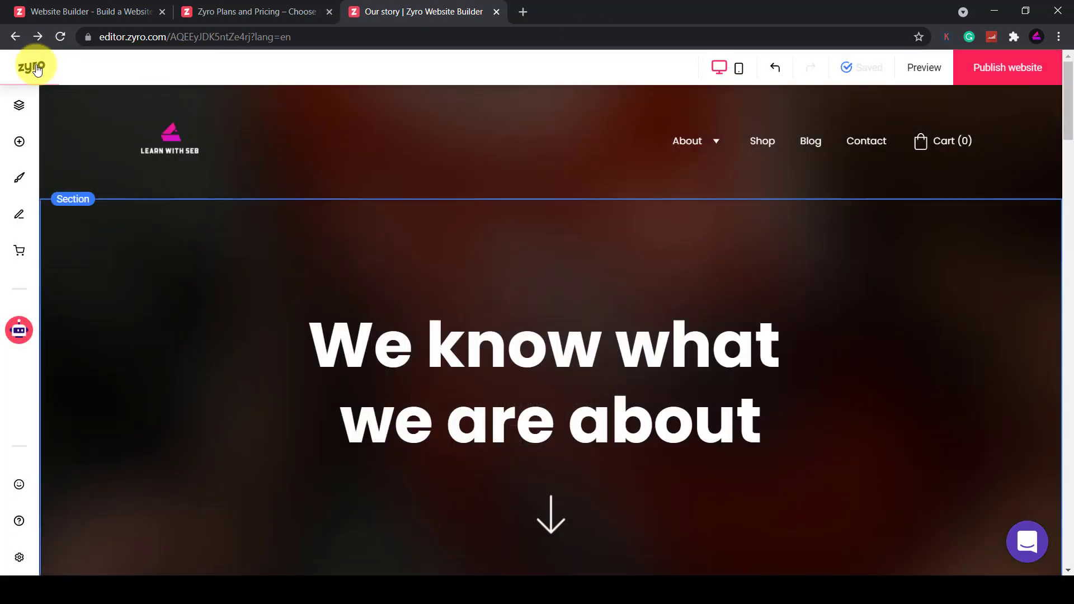
pyautogui.click(37, 67)
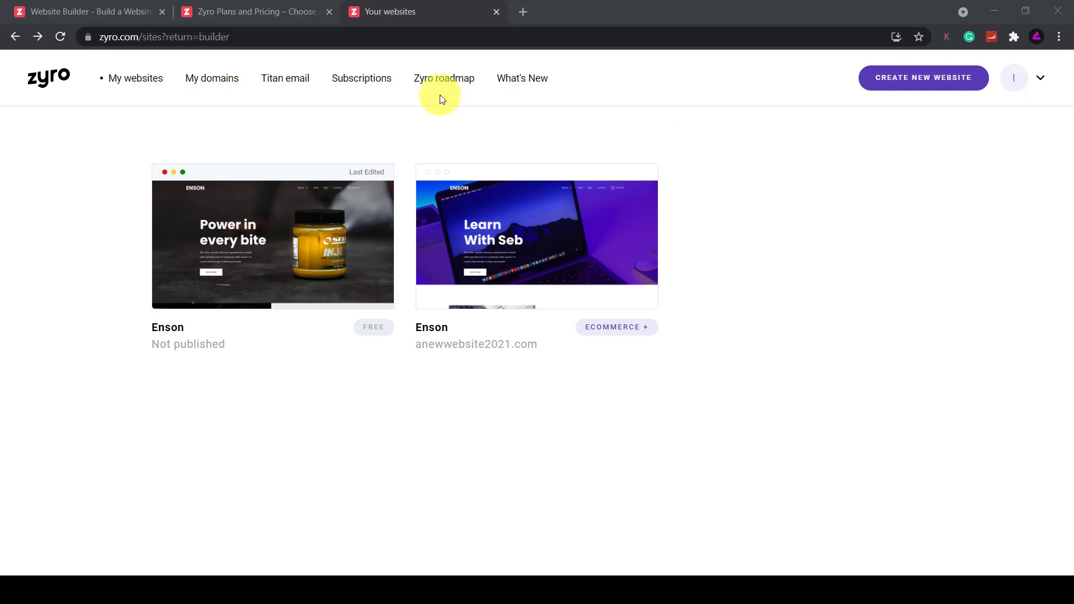
pyautogui.click(359, 80)
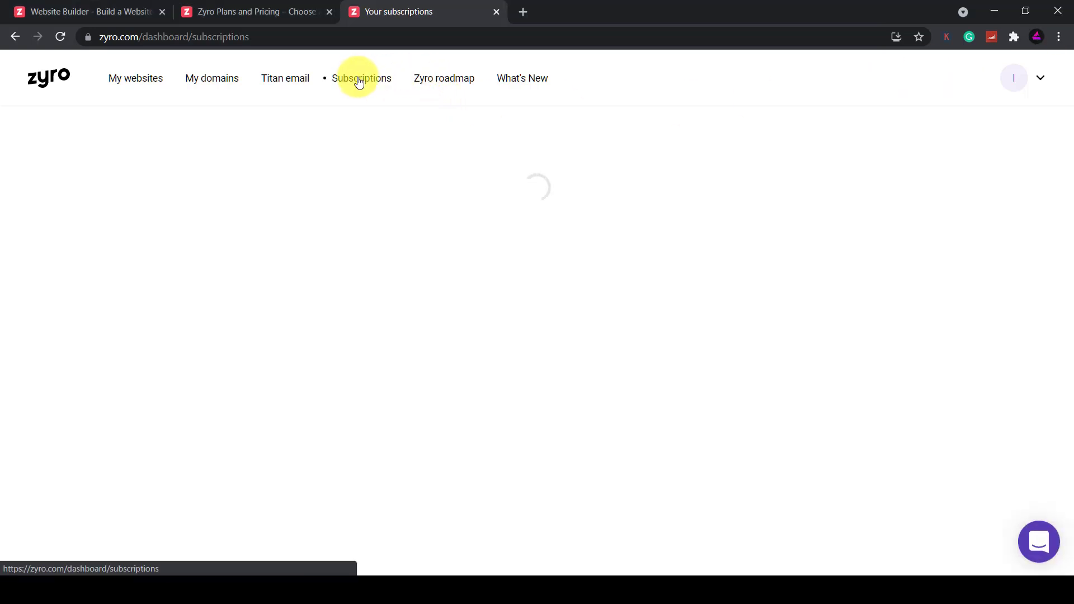
pyautogui.hotkey('alt', 'Left')
pyautogui.moveTo(575, 247)
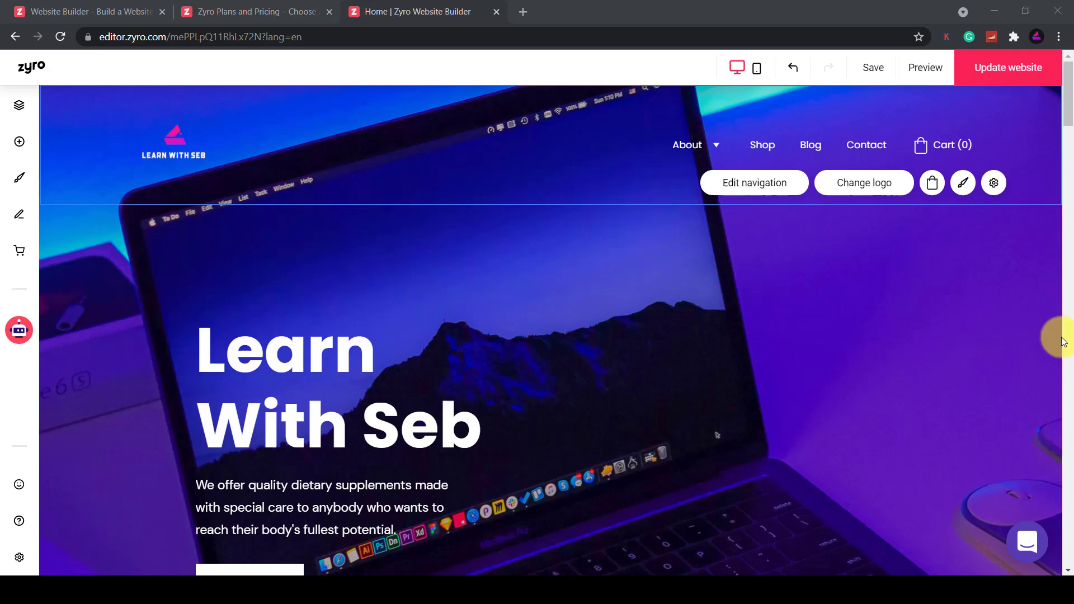
# Open the Store Manager's Payment settings and browse the payment provider list without choosing one
pyautogui.click(19, 253)
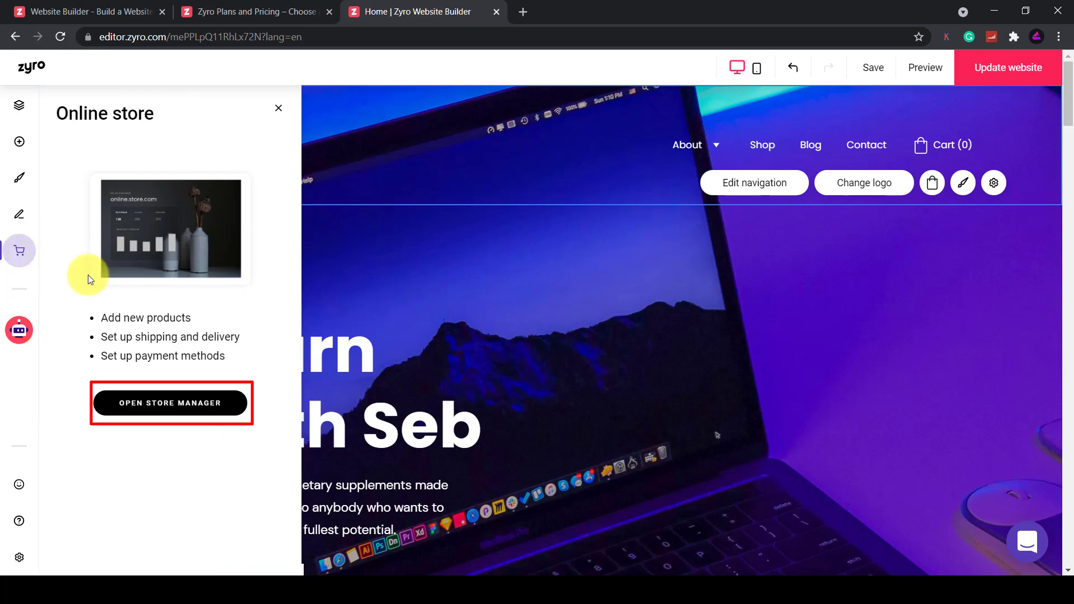
pyautogui.click(172, 406)
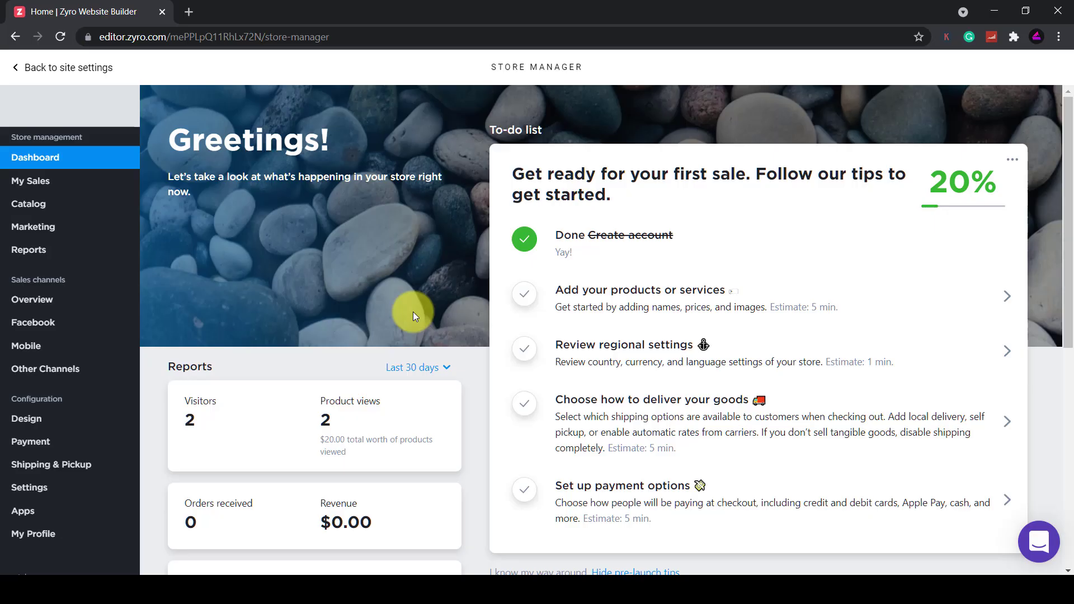
pyautogui.click(603, 498)
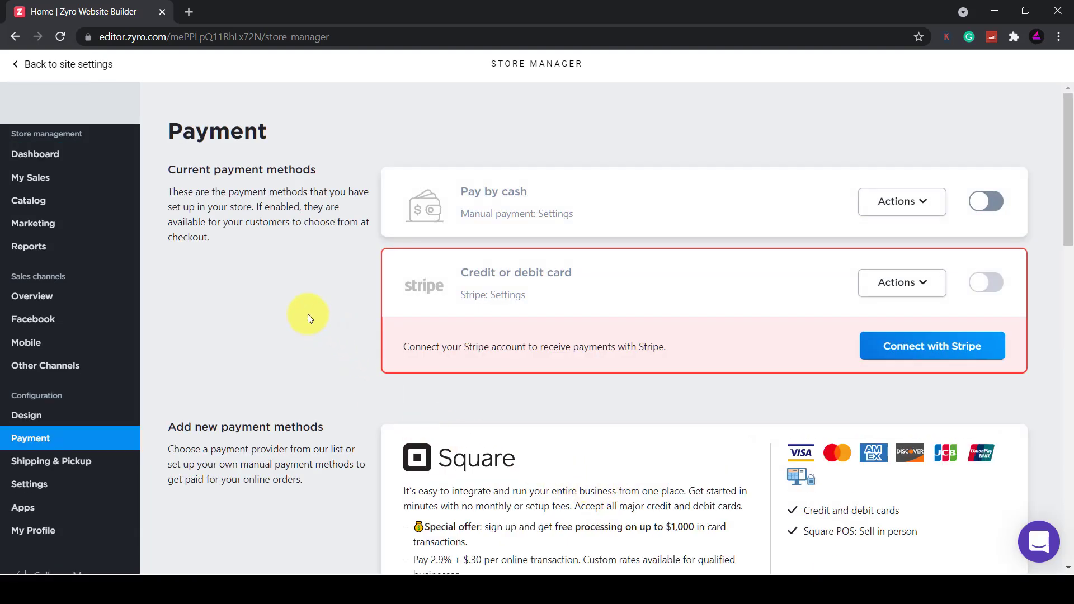
pyautogui.moveTo(1068, 192); pyautogui.dragTo(1064, 518)
pyautogui.click(540, 299)
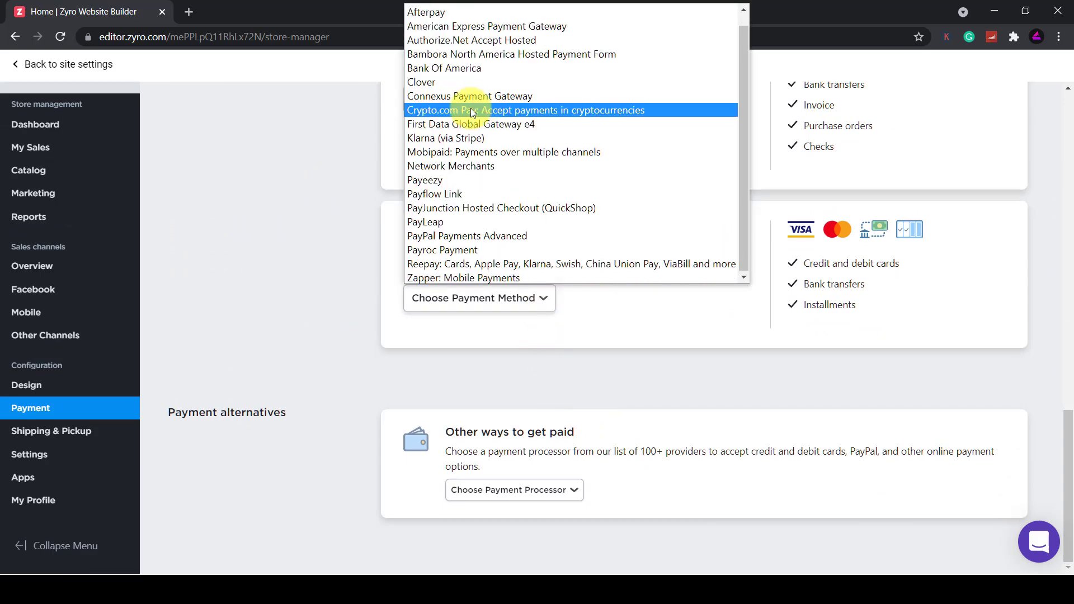
pyautogui.click(353, 290)
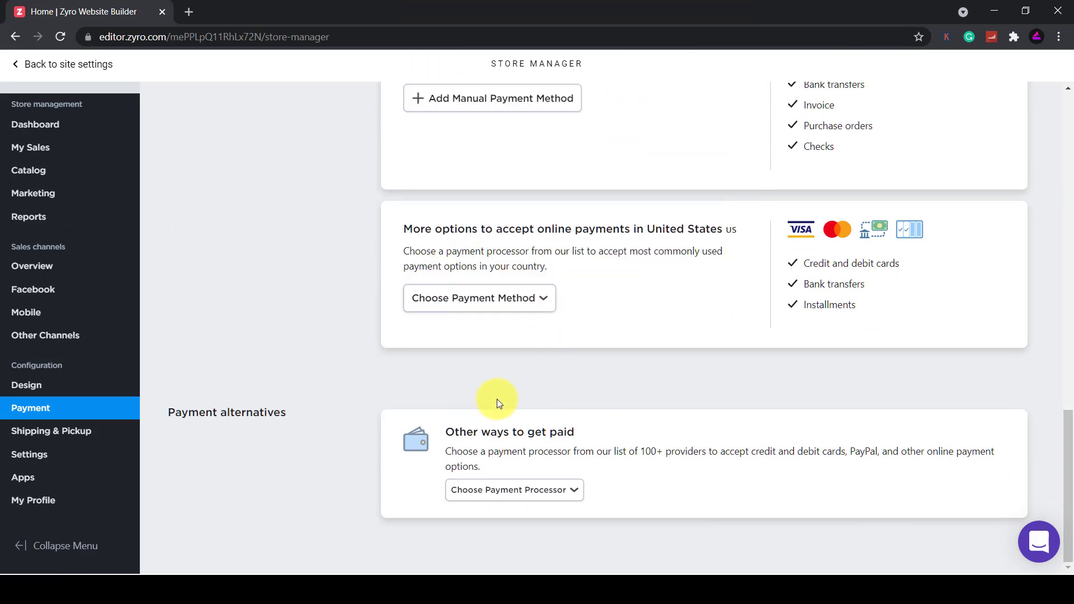
pyautogui.middleClick(338, 259)
pyautogui.scroll(15, 339, 259)
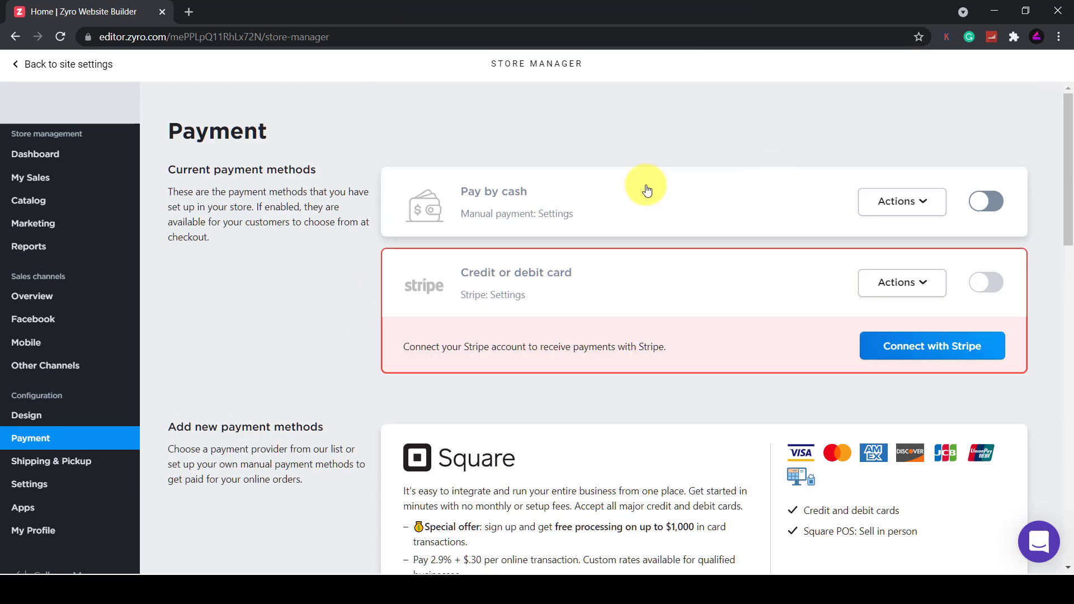
# From the store dashboard's products list, start a new product and upload the logo as its image
pyautogui.click(18, 157)
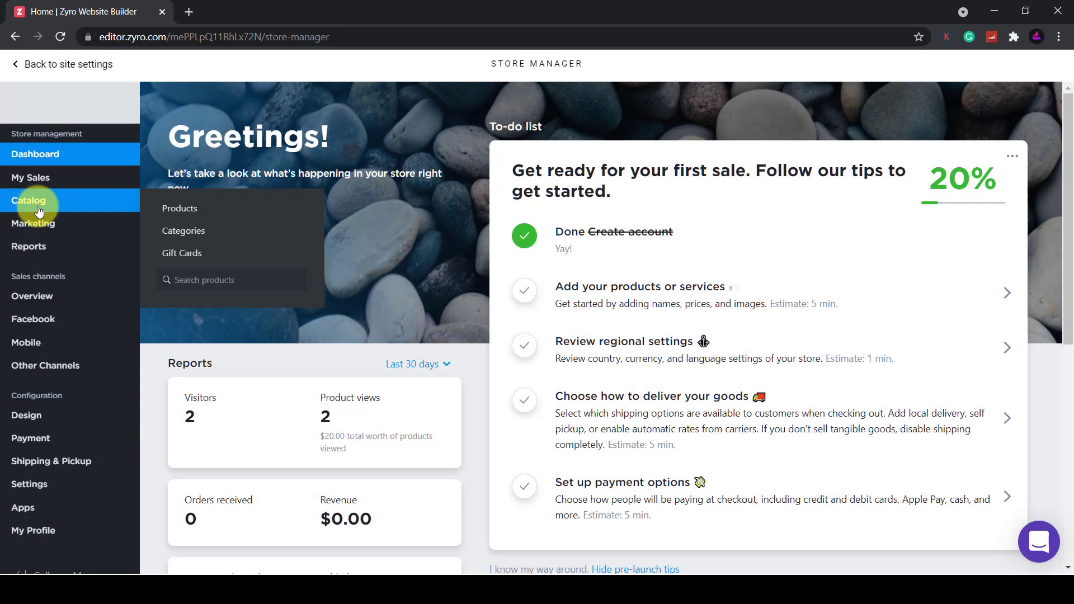
pyautogui.click(218, 214)
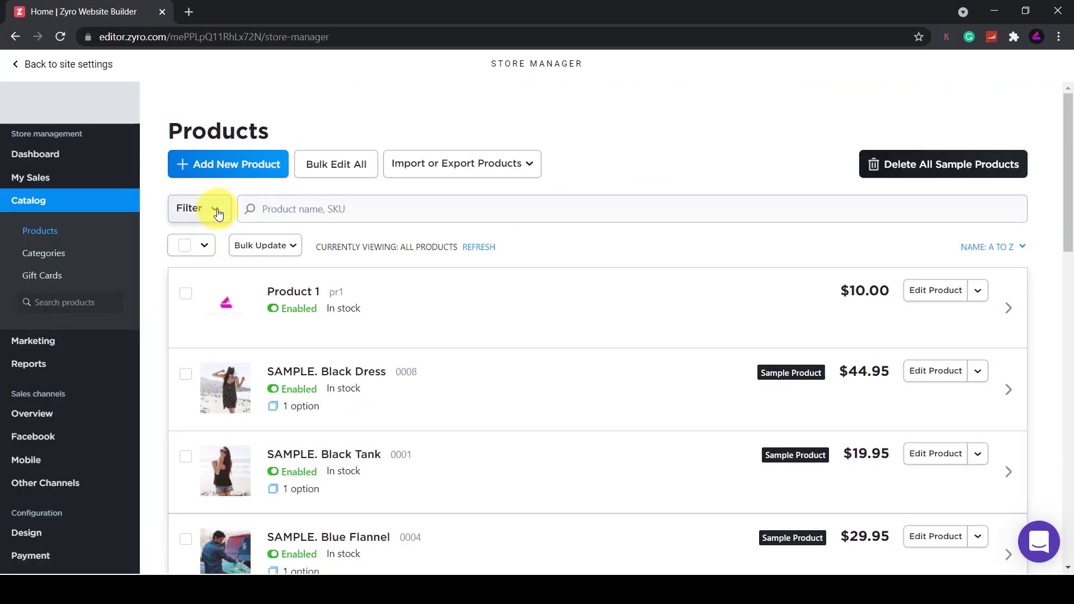
pyautogui.click(242, 177)
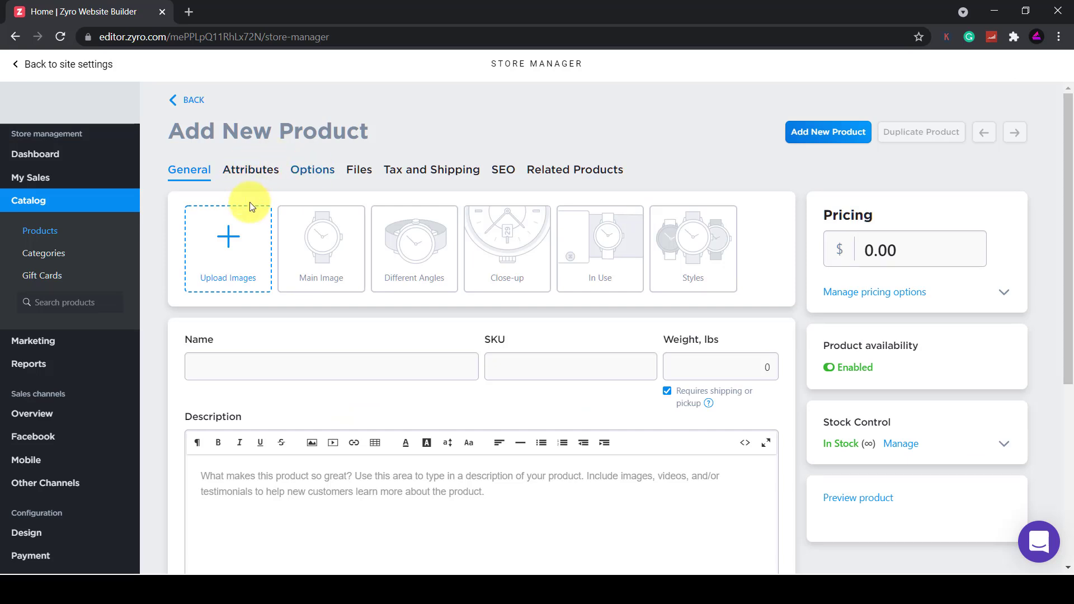
pyautogui.click(233, 250)
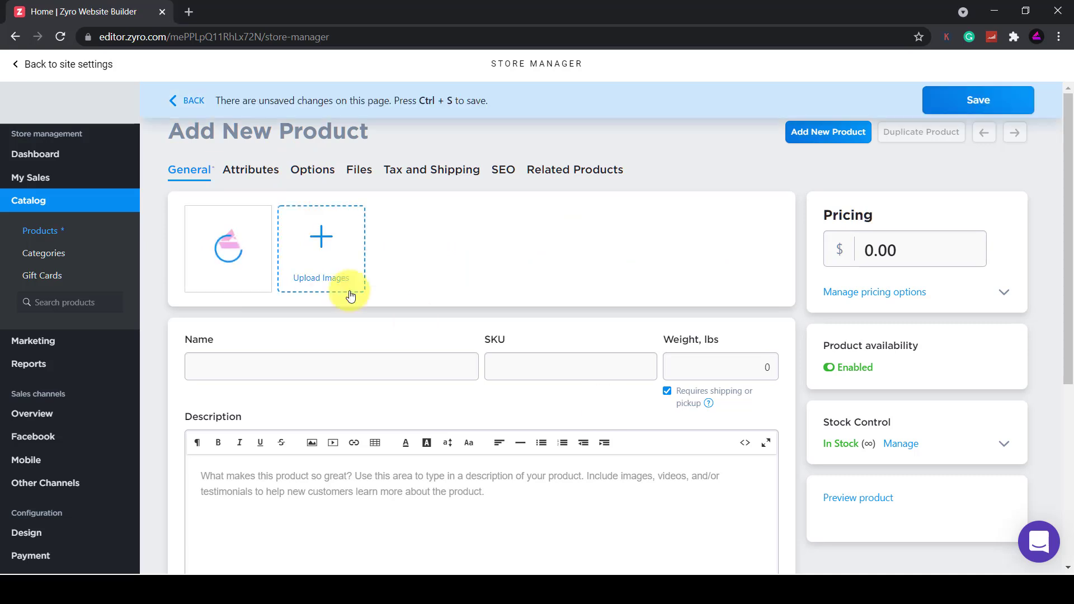
# Name the product NEW PRODUCT, with SKU NEWPRODUCT101 and weight 1
pyautogui.click(247, 364)
pyautogui.write('NEW PRODUCT')
pyautogui.click(539, 367)
pyautogui.write('NEWPRODUCT101')
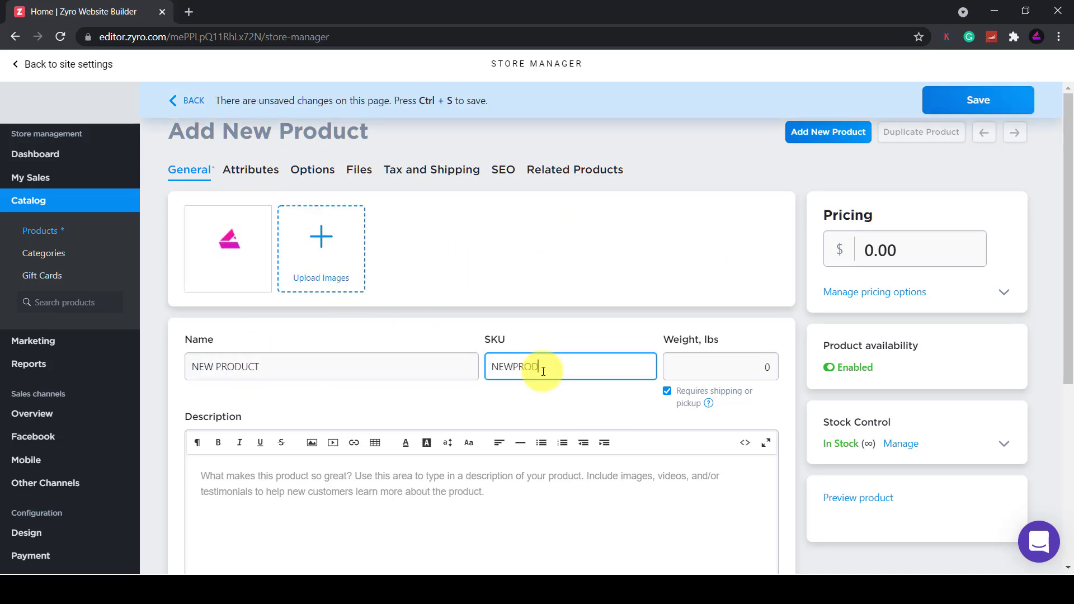
pyautogui.click(726, 367)
pyautogui.press('BackSpace')
pyautogui.write('1')
# Add the description 'This is a brand new product' and set the price to 10
pyautogui.scroll(-1, 476, 423)
pyautogui.click(476, 423)
pyautogui.write('This is a brand new product')
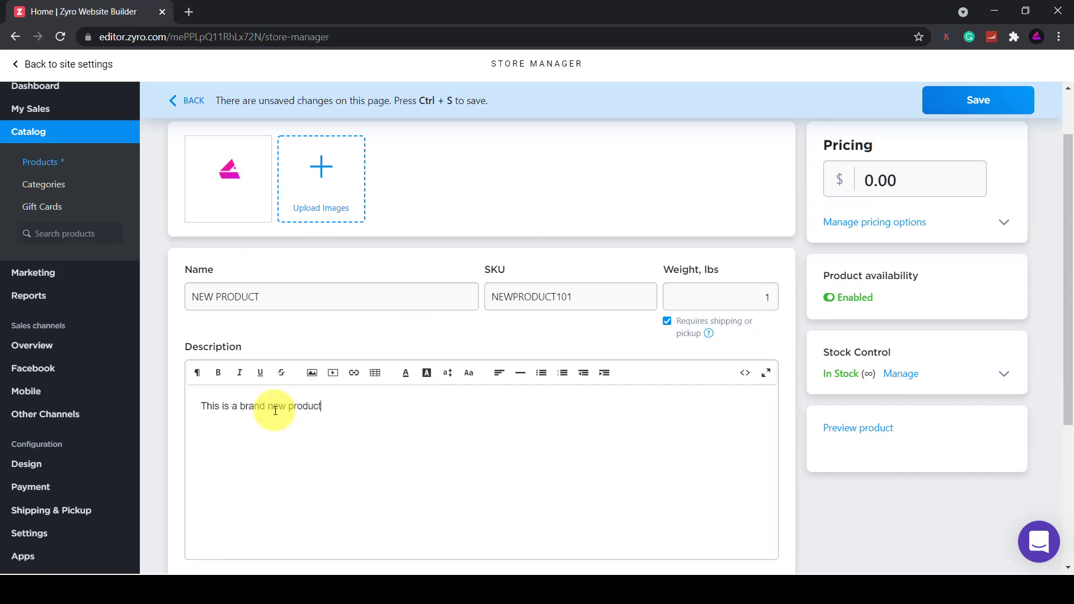
pyautogui.scroll(1, 727, 336)
pyautogui.click(940, 246)
pyautogui.write('10')
# Preview the product page, then close the preview
pyautogui.scroll(-5, 798, 483)
pyautogui.scroll(5, 797, 473)
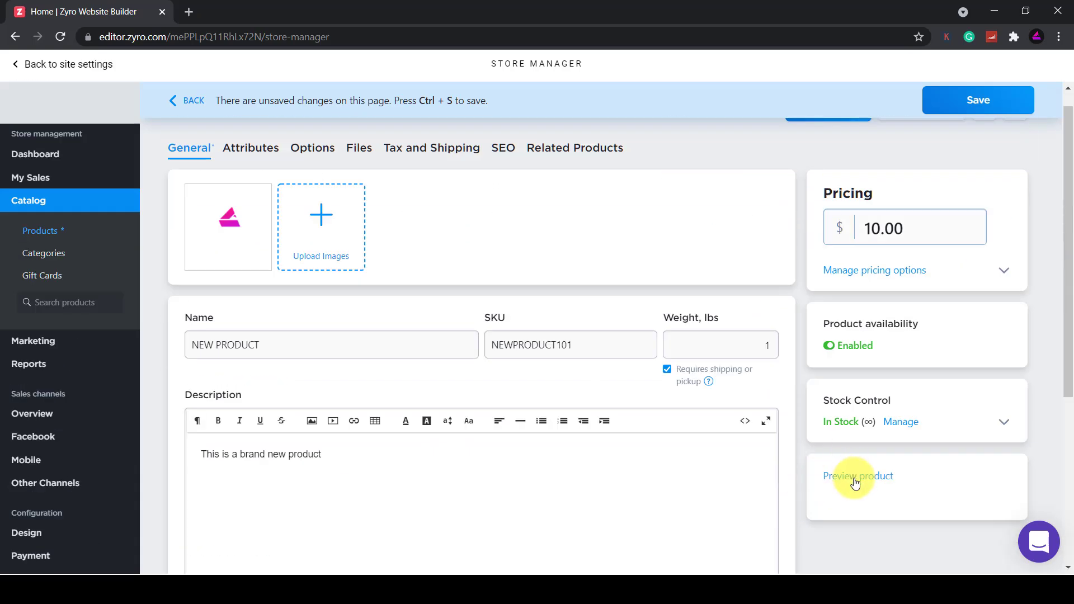
pyautogui.click(854, 497)
pyautogui.scroll(-1, 692, 352)
pyautogui.press('Escape')
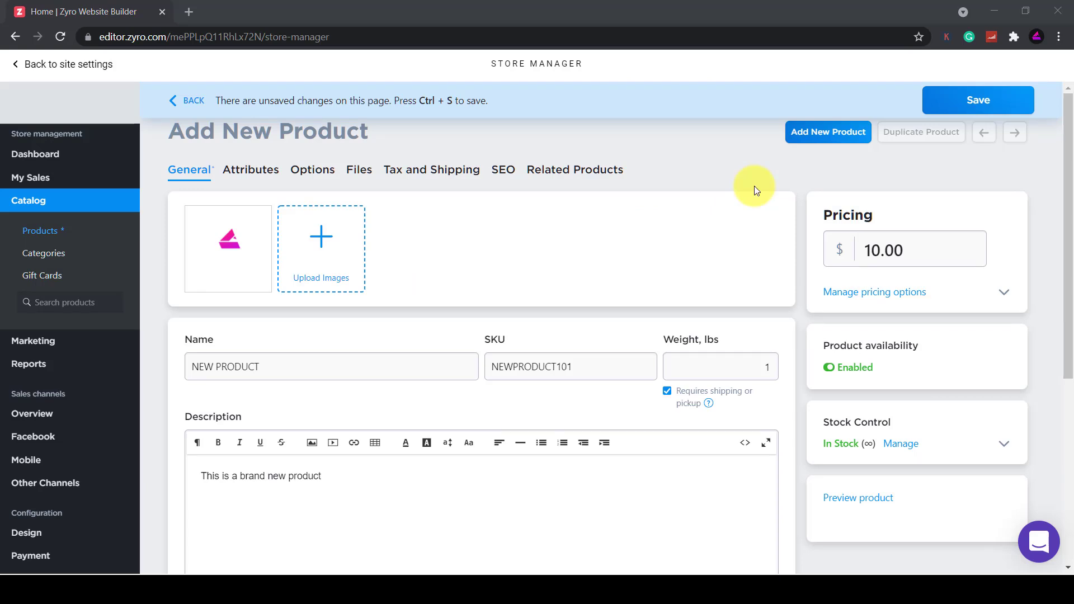
# Save NEW PRODUCT and check that the Shop page lists it at $10.00
pyautogui.click(964, 106)
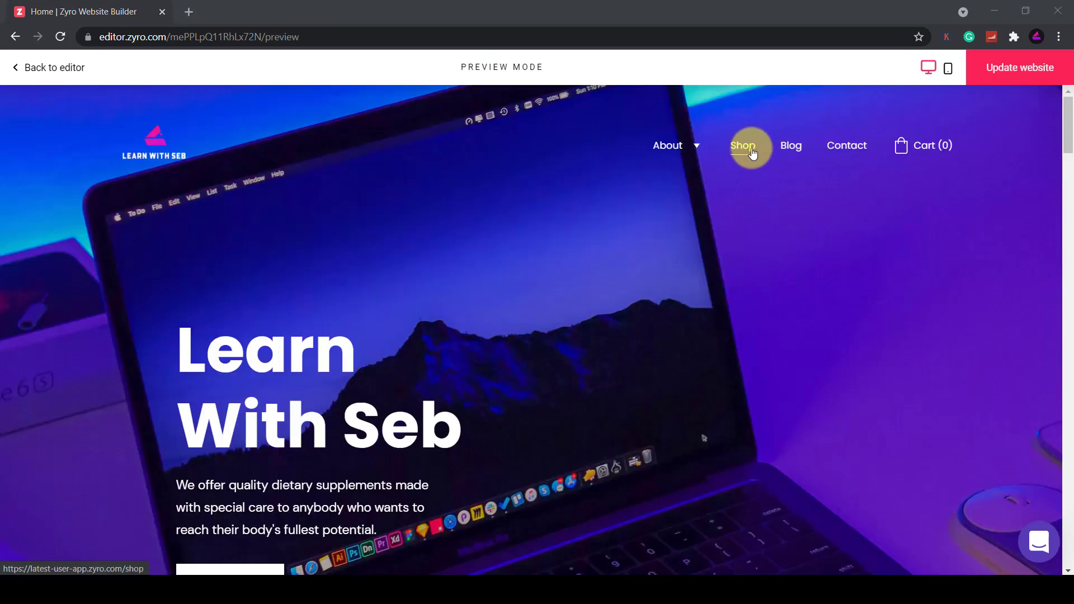
pyautogui.click(747, 152)
pyautogui.scroll(-5, 738, 261)
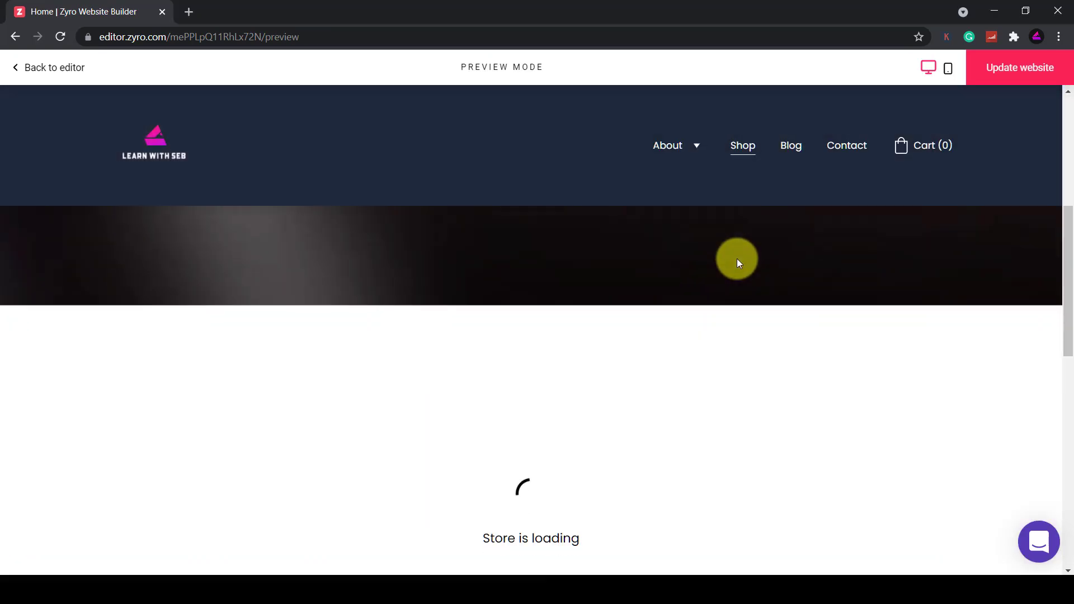
pyautogui.scroll(-12, 503, 283)
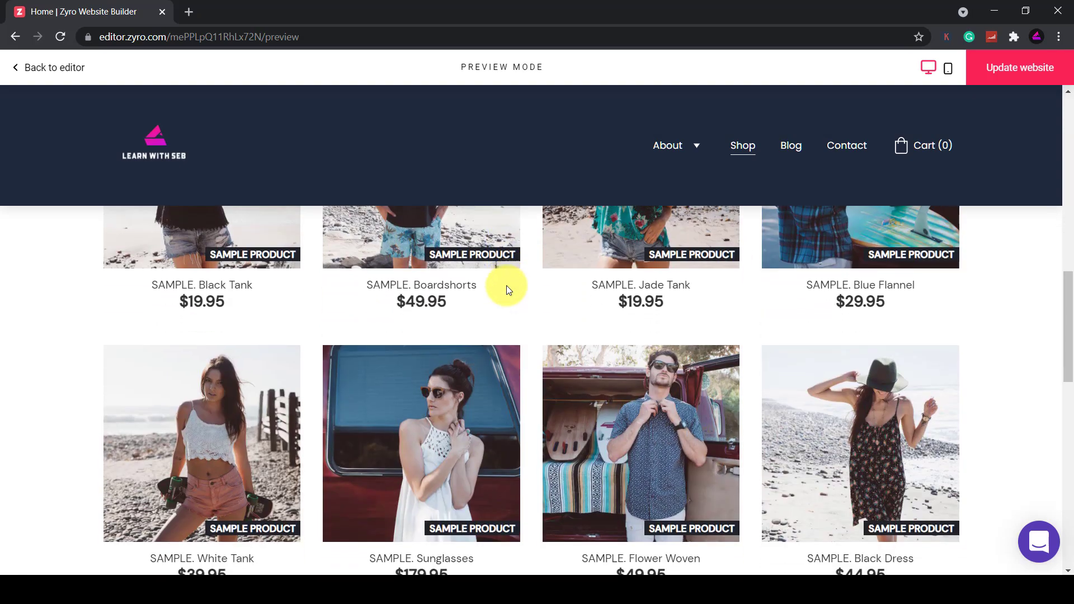
pyautogui.scroll(3, 482, 367)
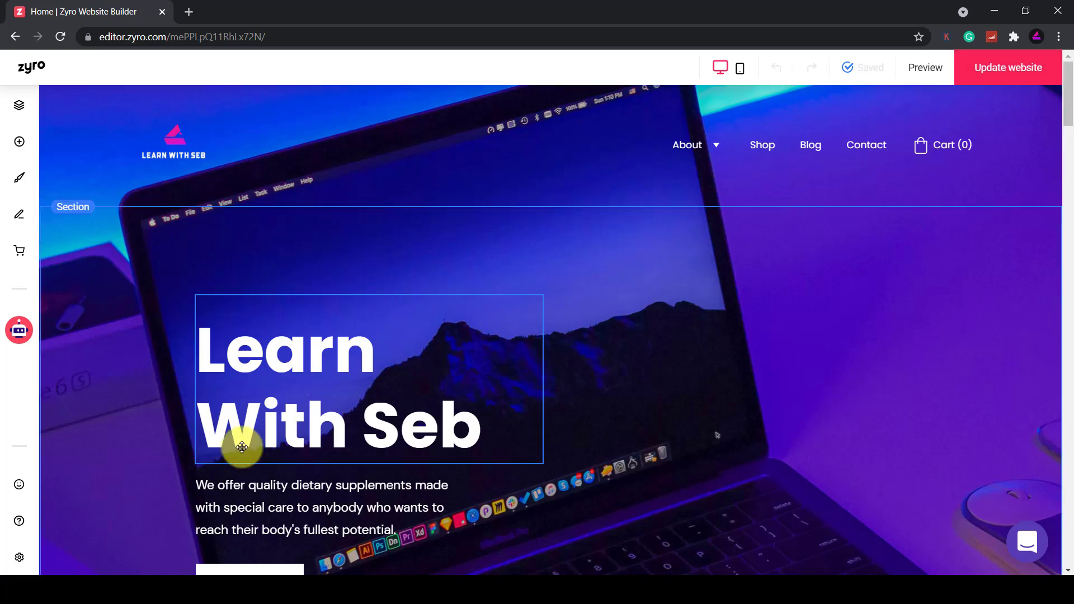
# Go to the Domain page through the sidebar's settings gear
pyautogui.click(19, 558)
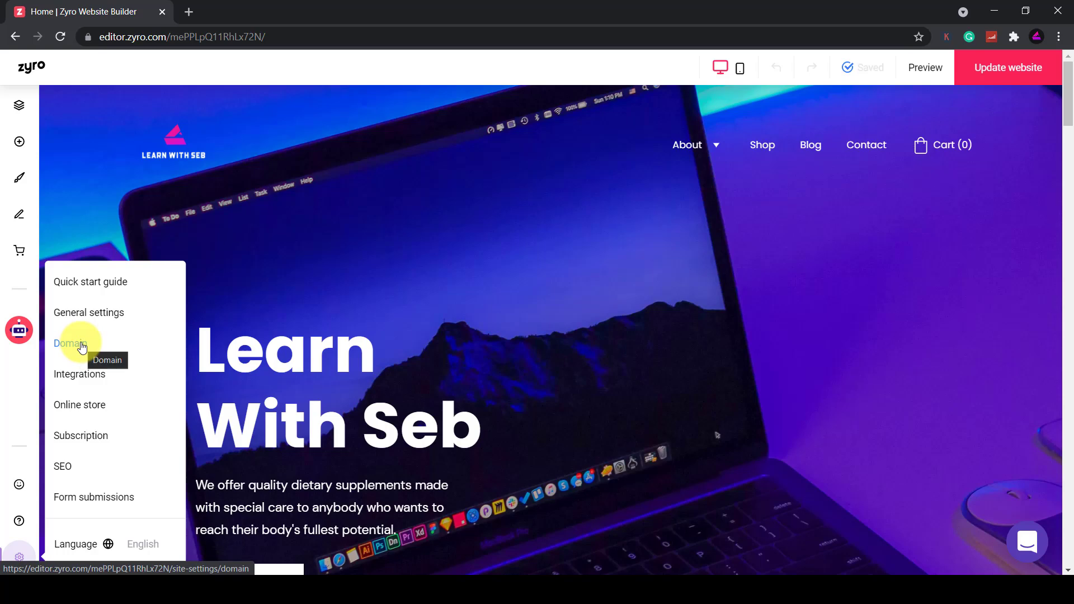
pyautogui.click(103, 347)
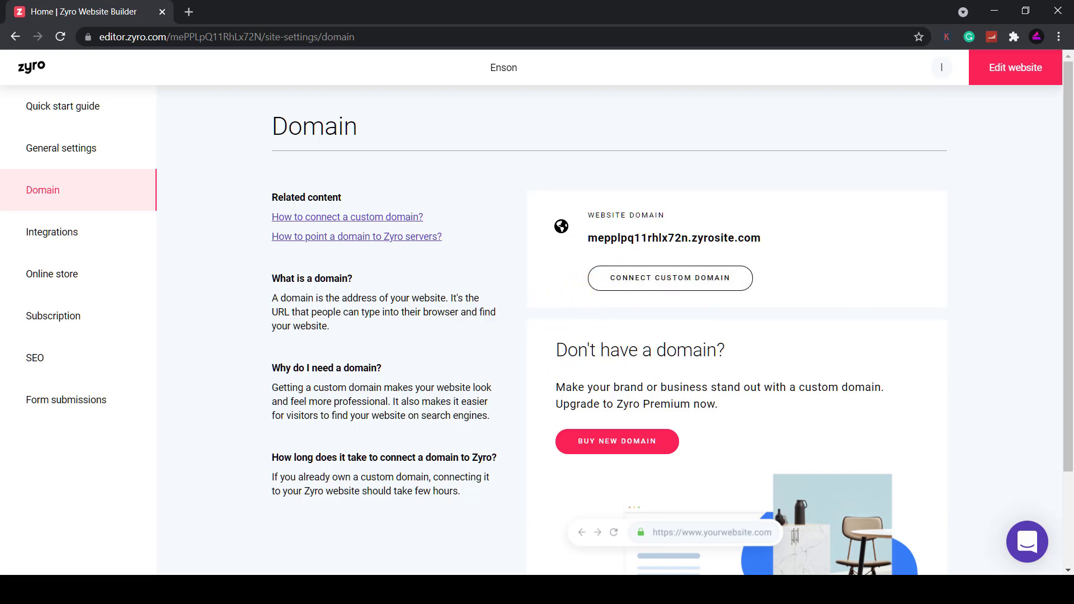
# Enter mynewwebsite.com as the custom domain and choose GoDaddy as its provider
pyautogui.click(717, 280)
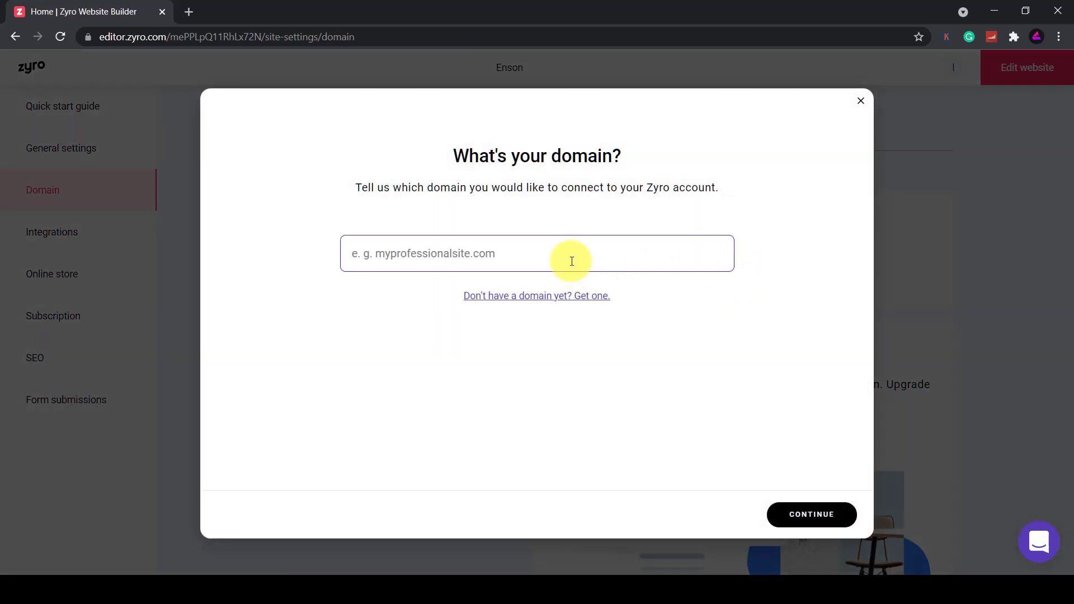
pyautogui.write('mynewwebsite.com')
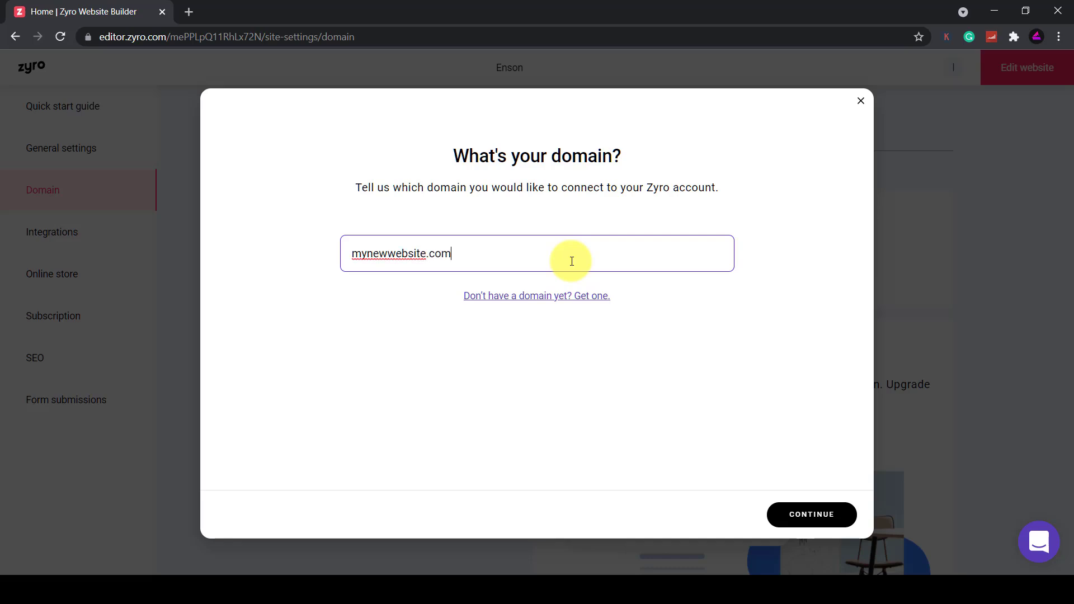
pyautogui.click(820, 511)
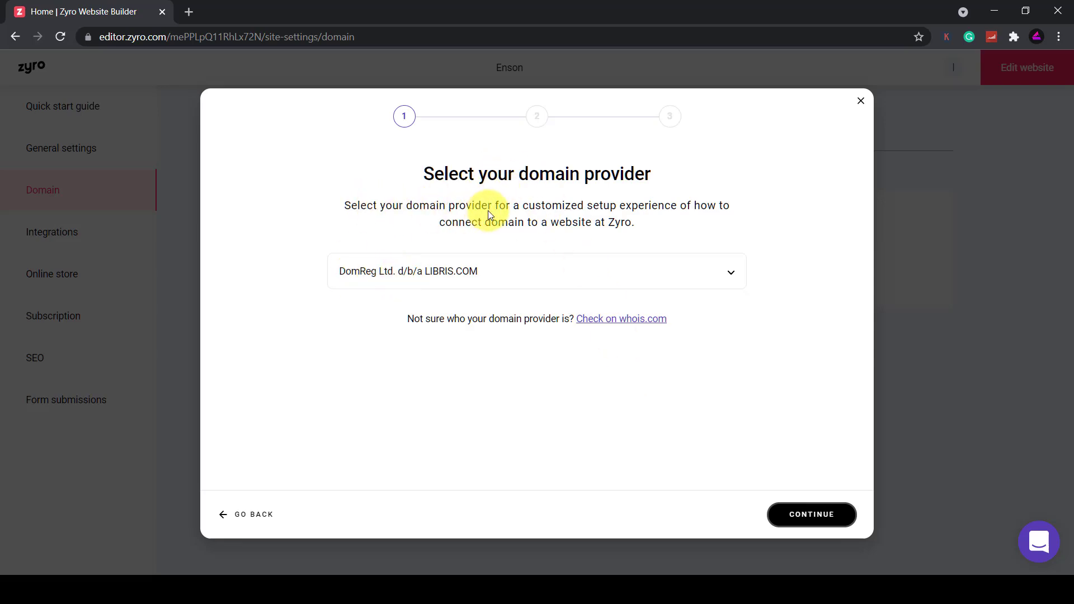
pyautogui.click(734, 276)
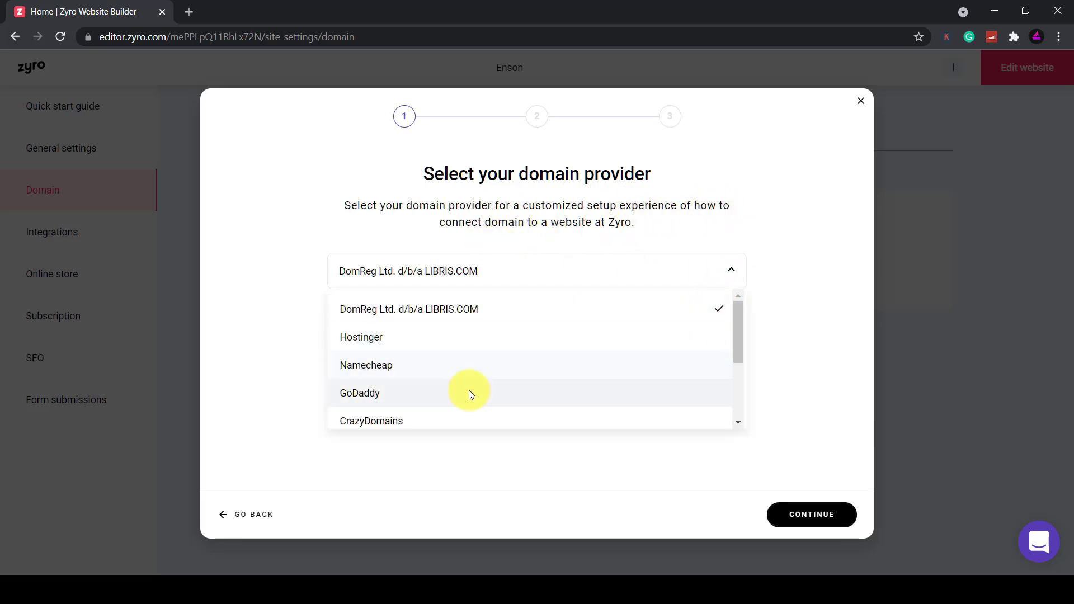
pyautogui.click(407, 401)
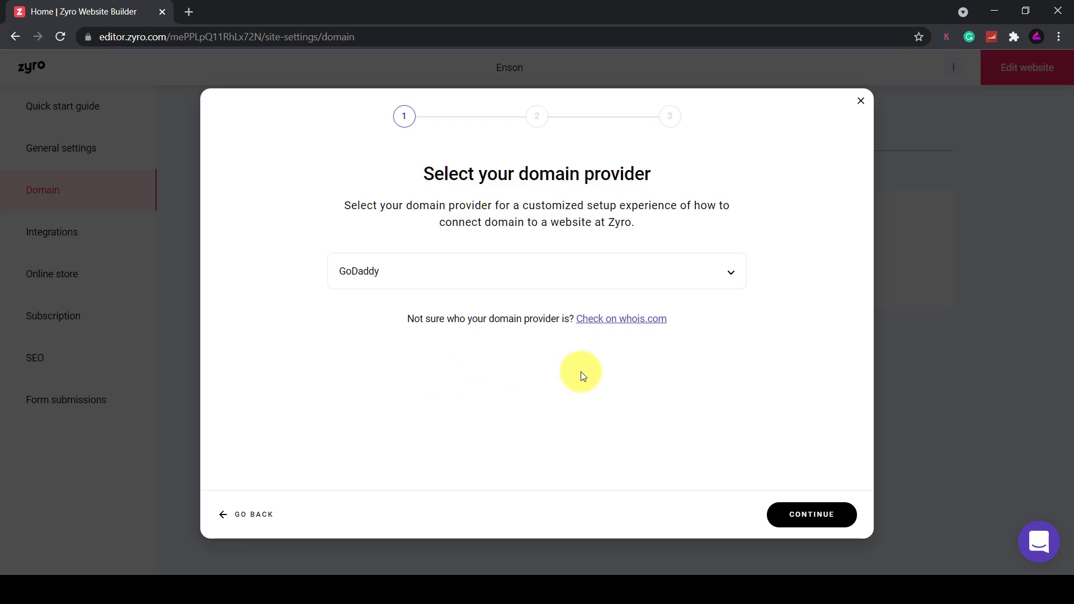
pyautogui.click(826, 516)
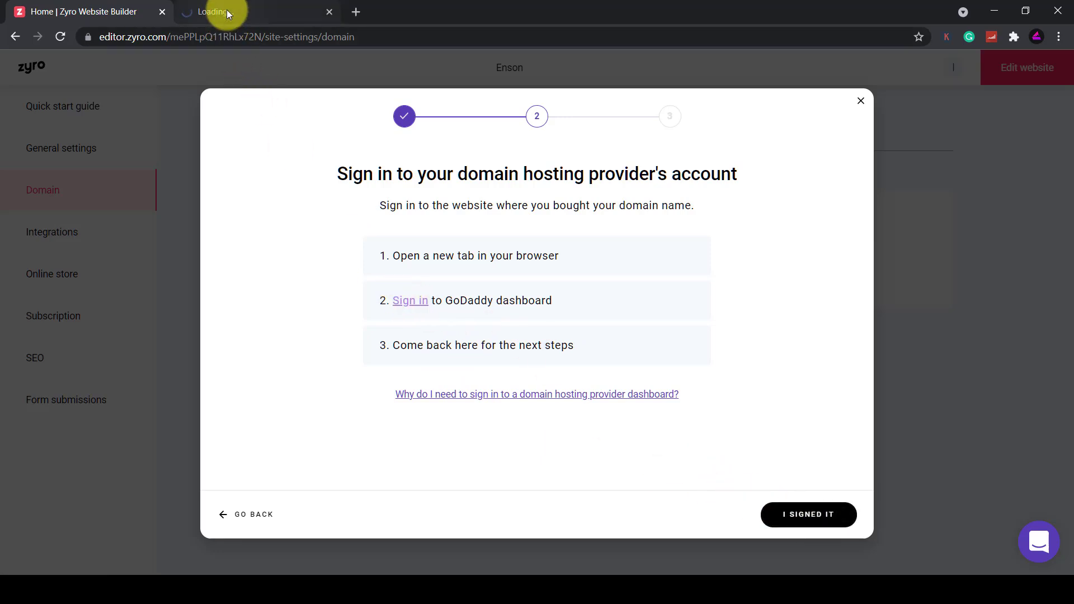
# Sign in to GoDaddy and verify the login with the two-step code
pyautogui.click(227, 11)
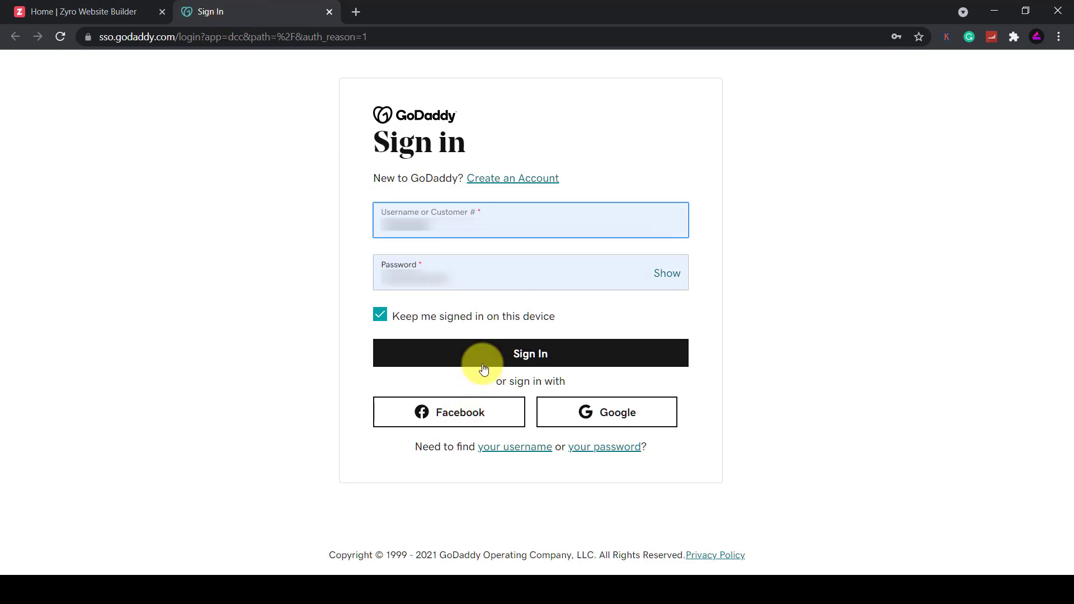
pyautogui.click(484, 353)
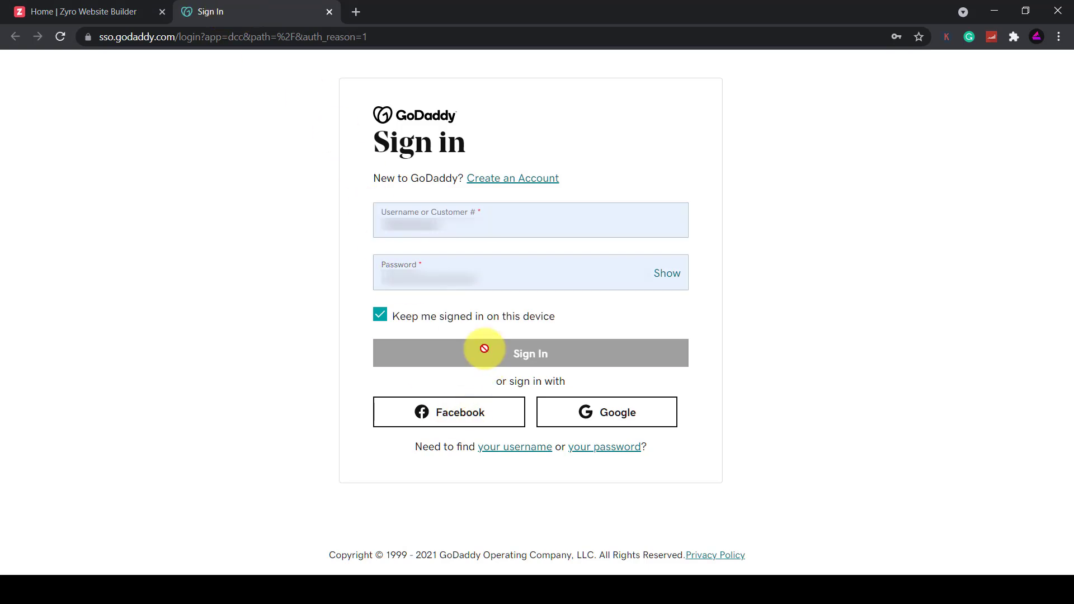
pyautogui.write('1234')
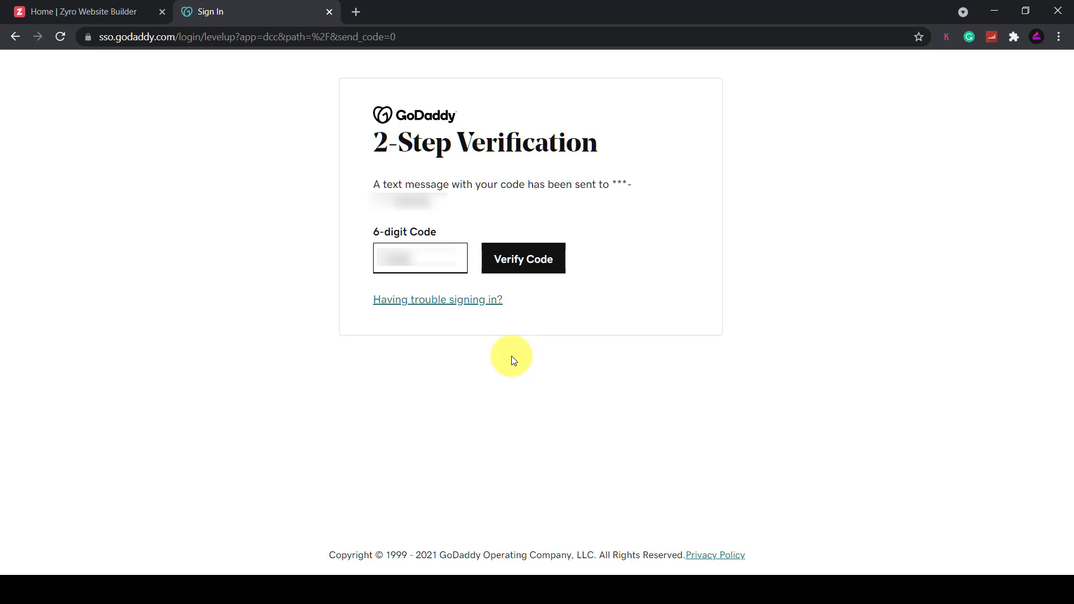
pyautogui.click(511, 259)
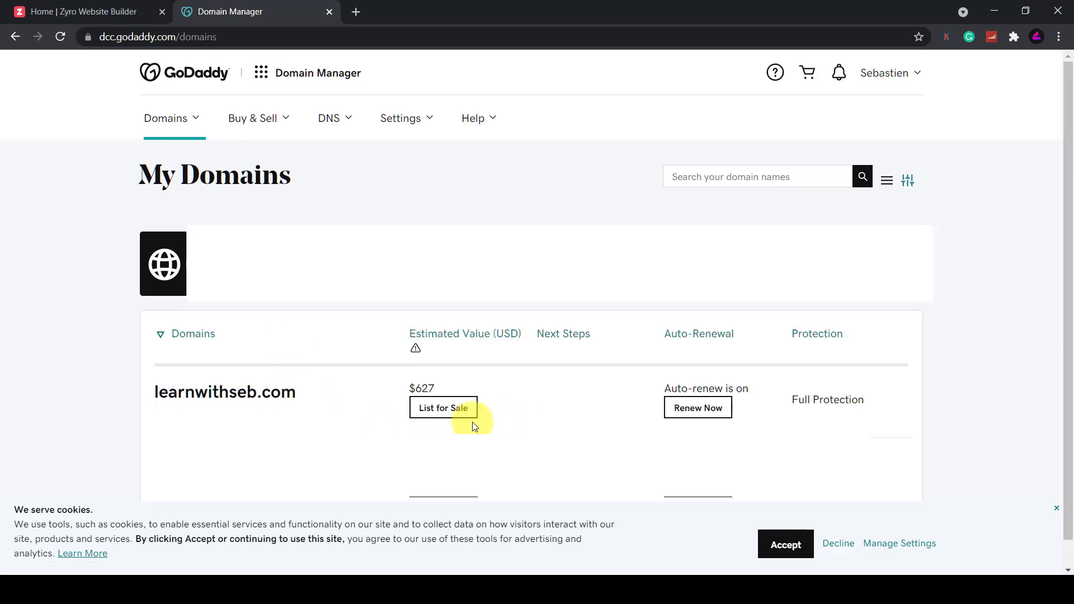
# Open DNS management for the learnwithseb.com domain
pyautogui.click(264, 399)
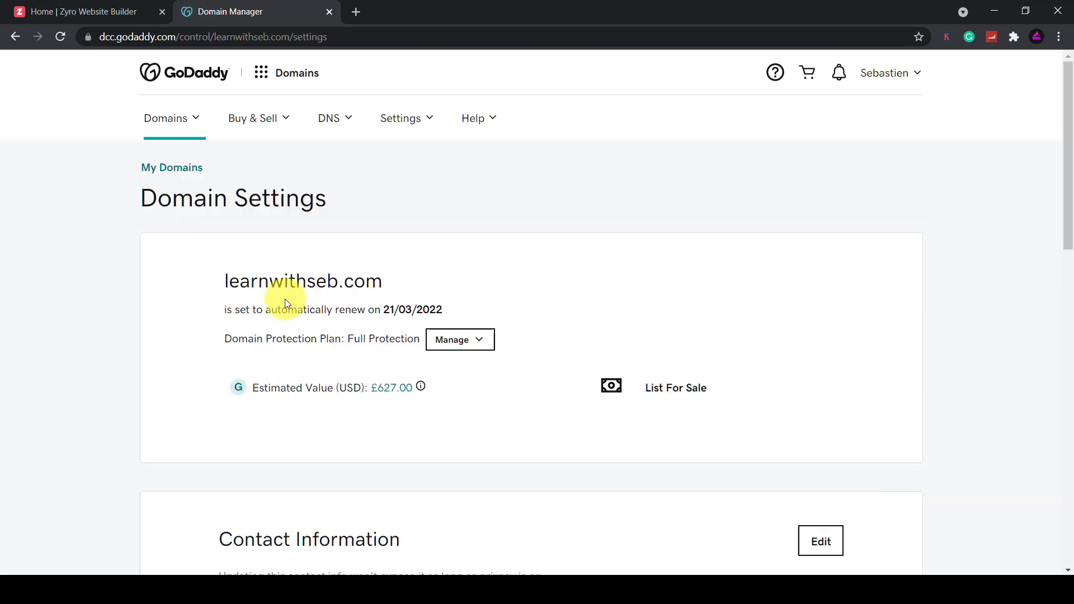
pyautogui.scroll(-15, 277, 285)
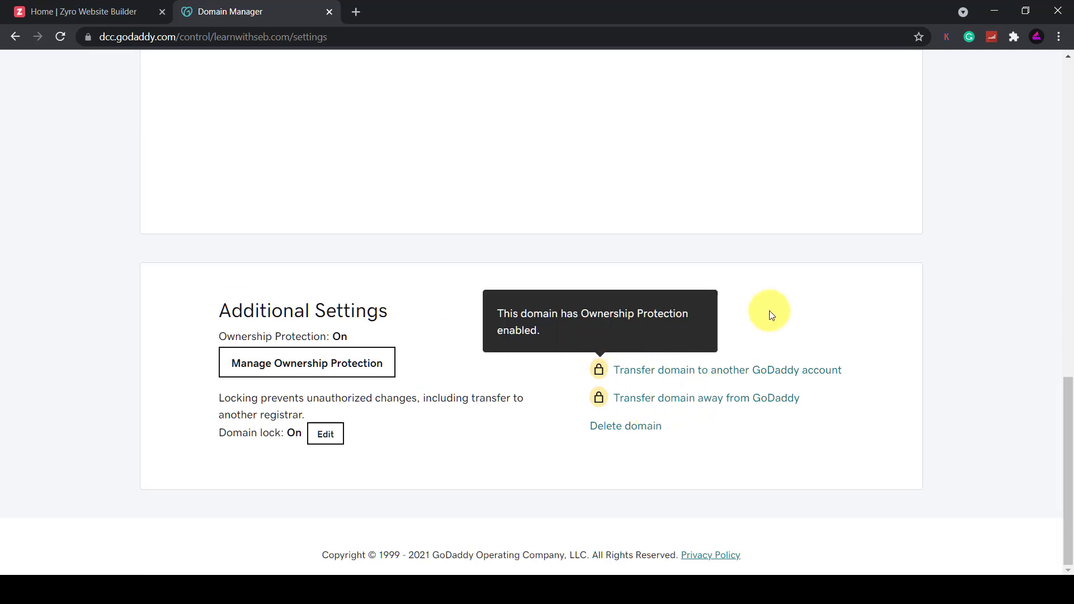
pyautogui.click(624, 344)
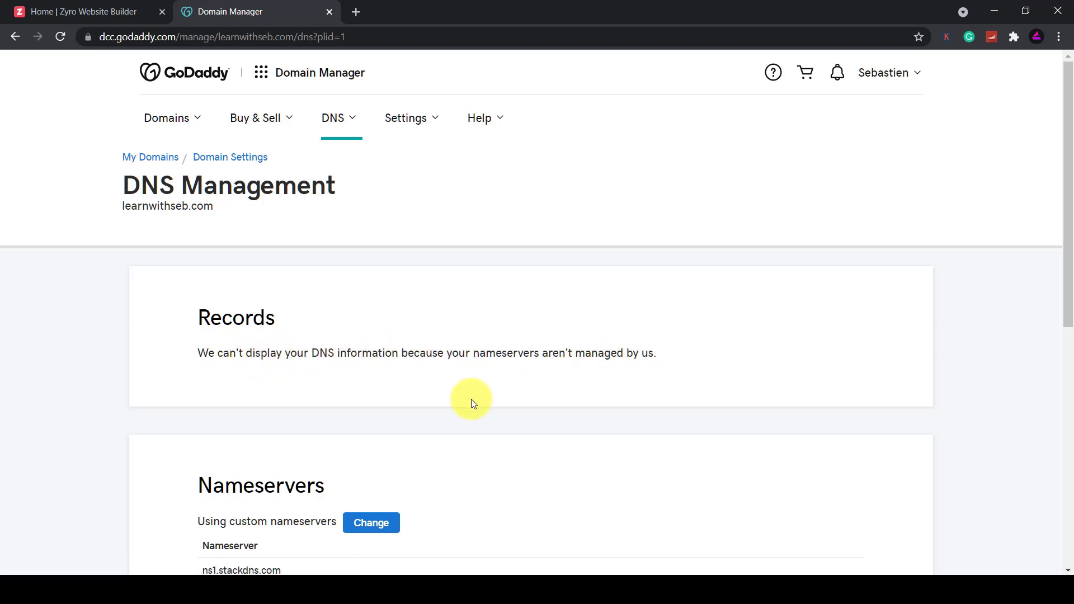
# Scroll to learnwithseb.com's nameservers and open them for editing
pyautogui.scroll(-1, 471, 399)
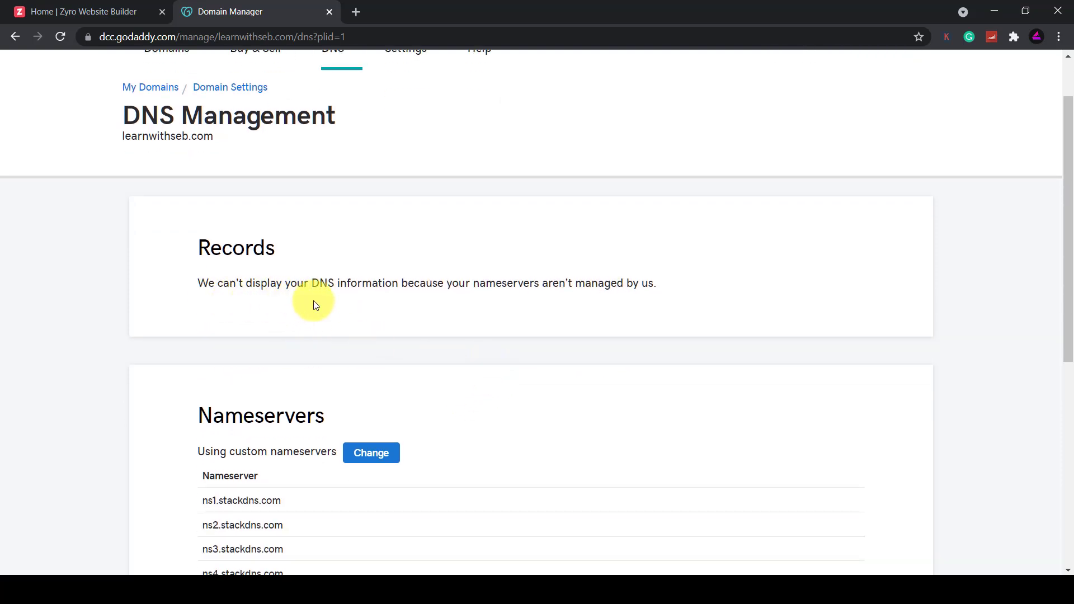
pyautogui.scroll(-2, 481, 347)
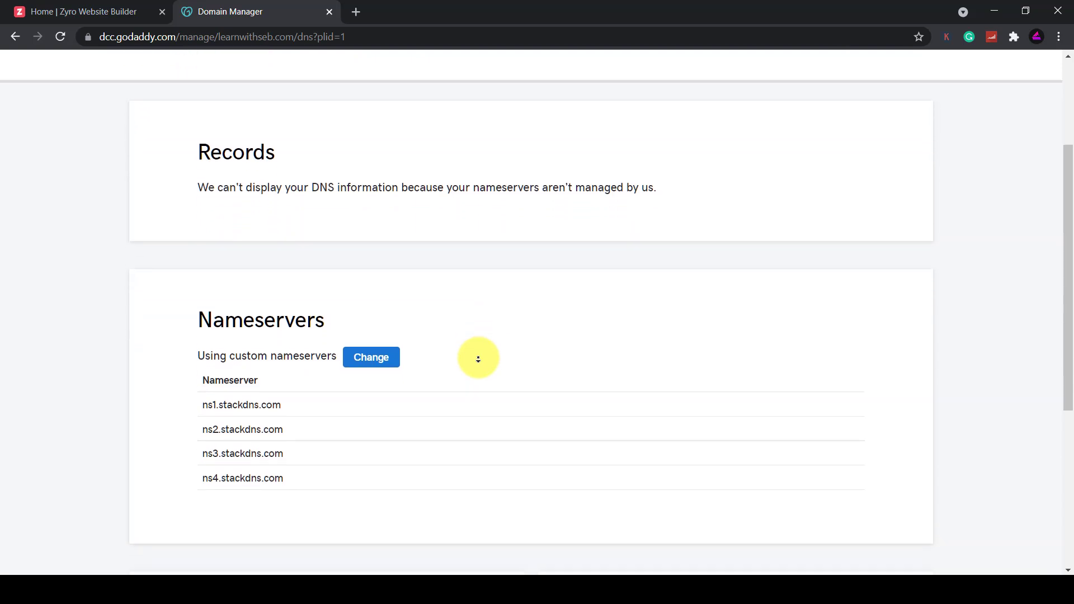
pyautogui.scroll(-2, 478, 359)
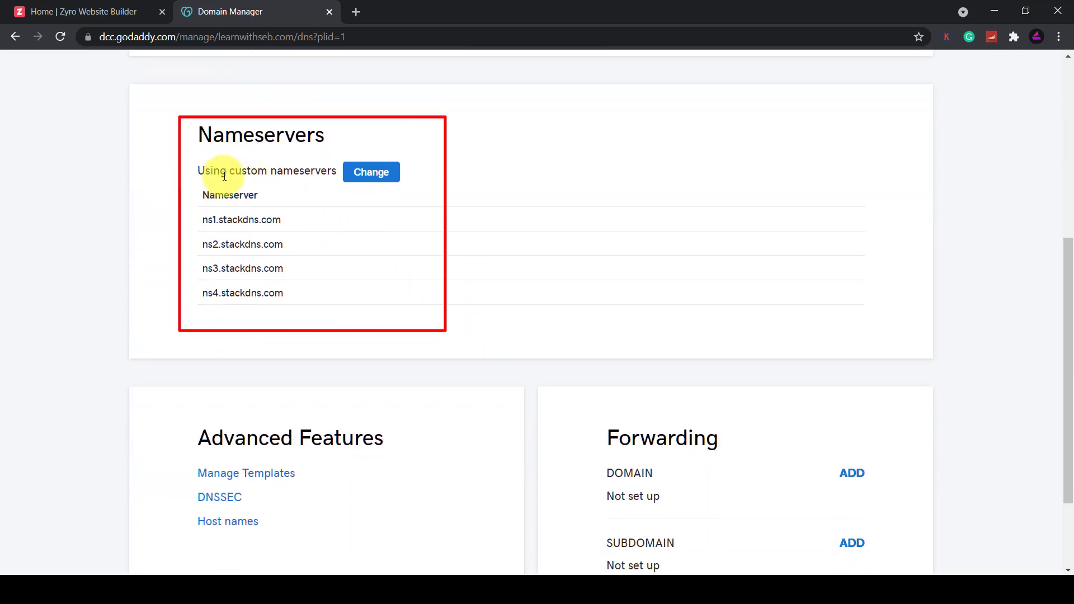
pyautogui.click(371, 178)
pyautogui.scroll(-1, 426, 281)
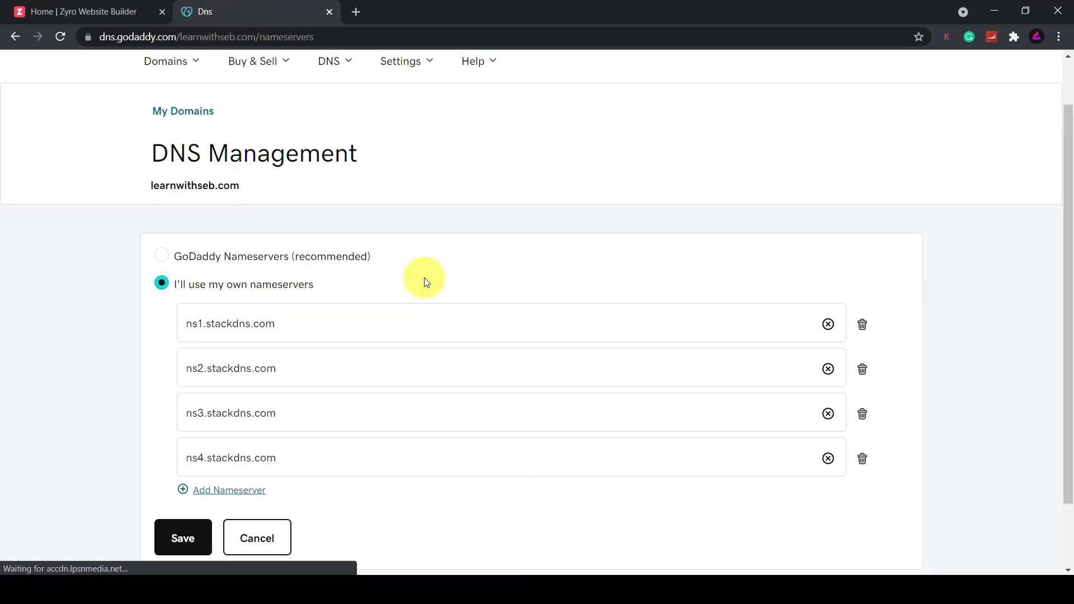
# Copy dns1.zyro.com from Zyro's instructions and select GoDaddy's two nameserver fields
pyautogui.click(102, 15)
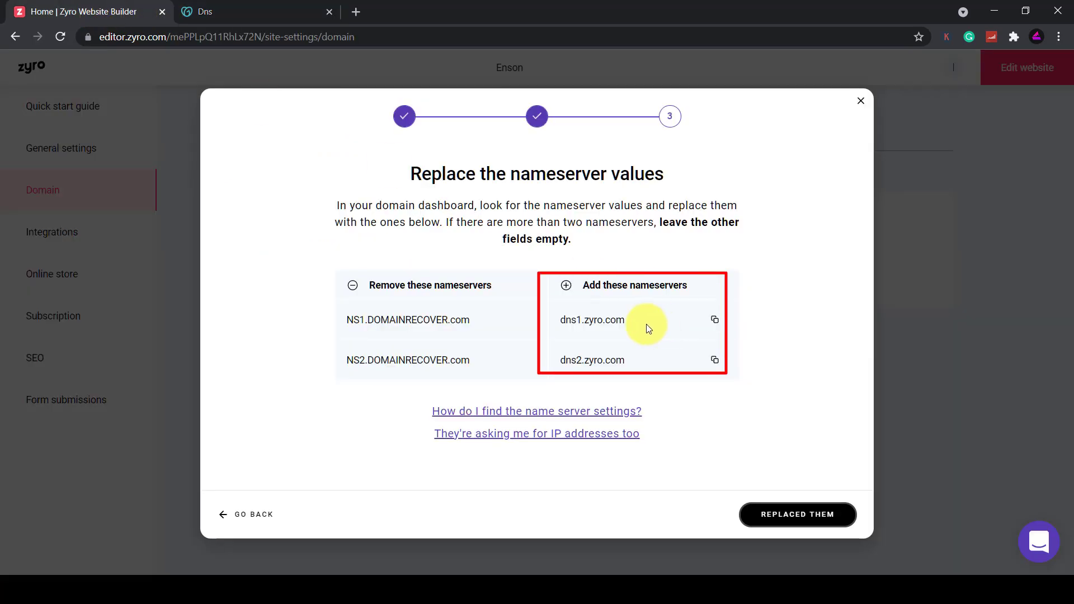
pyautogui.moveTo(646, 324); pyautogui.dragTo(576, 321)
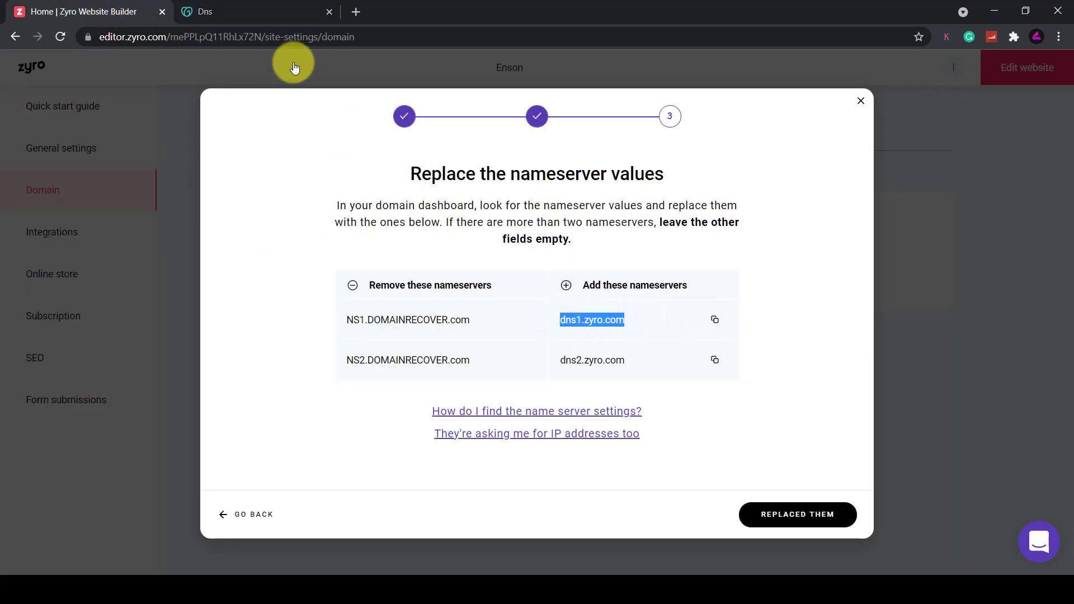
pyautogui.click(256, 12)
pyautogui.click(300, 310)
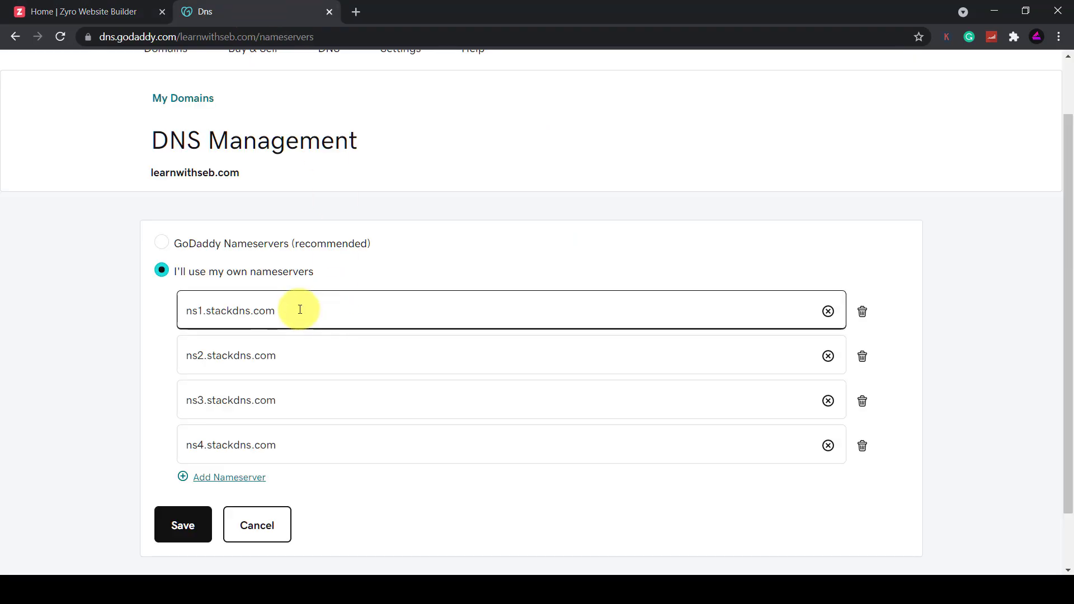
pyautogui.click(307, 360)
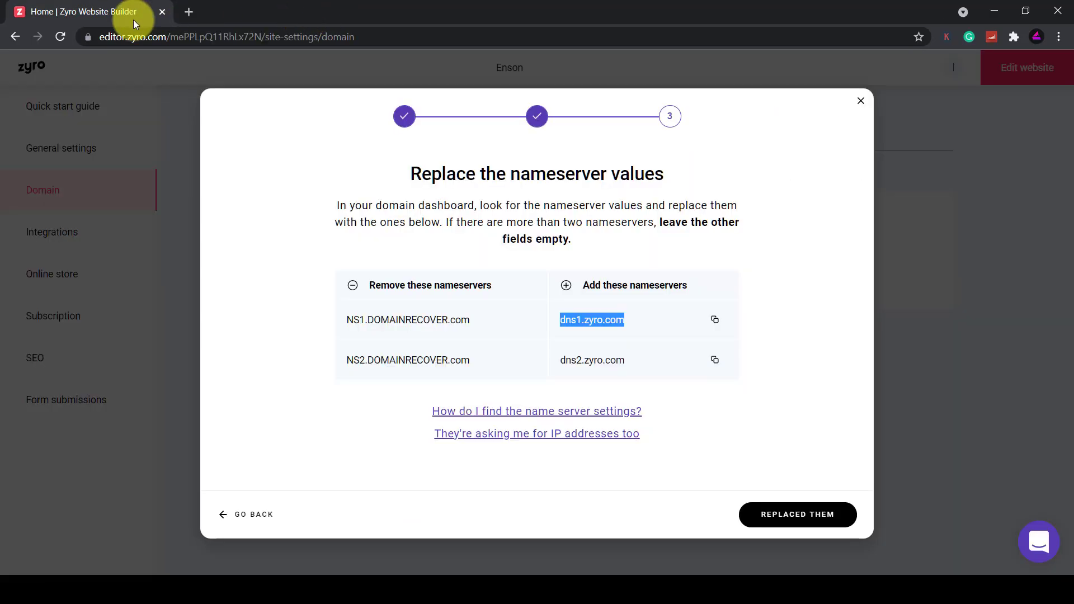
# Confirm the nameservers were replaced with Zyro's, then close the wizard with DONE
pyautogui.click(786, 516)
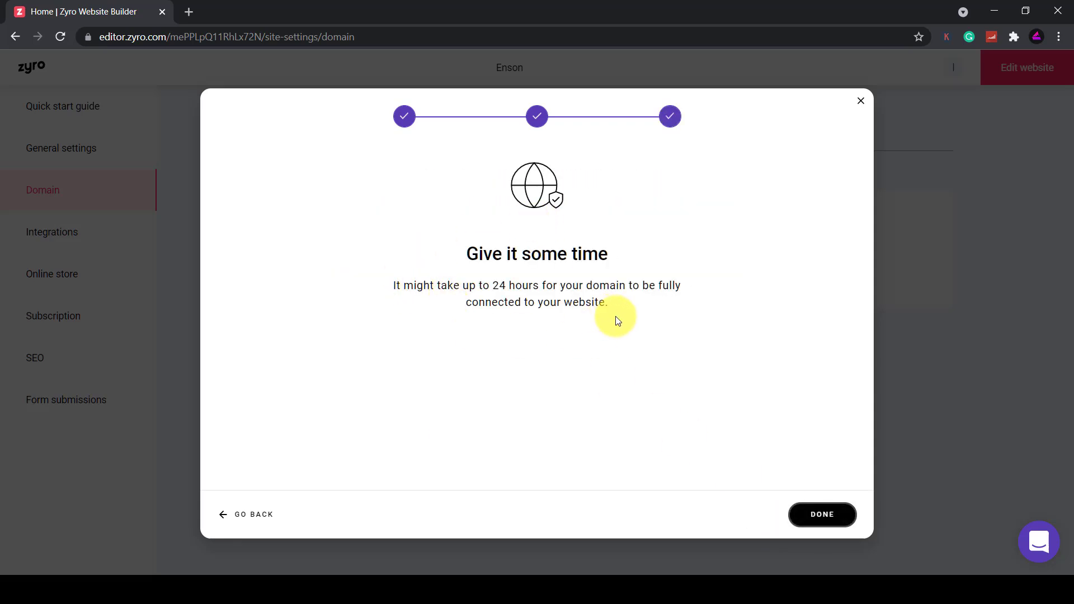
pyautogui.click(828, 524)
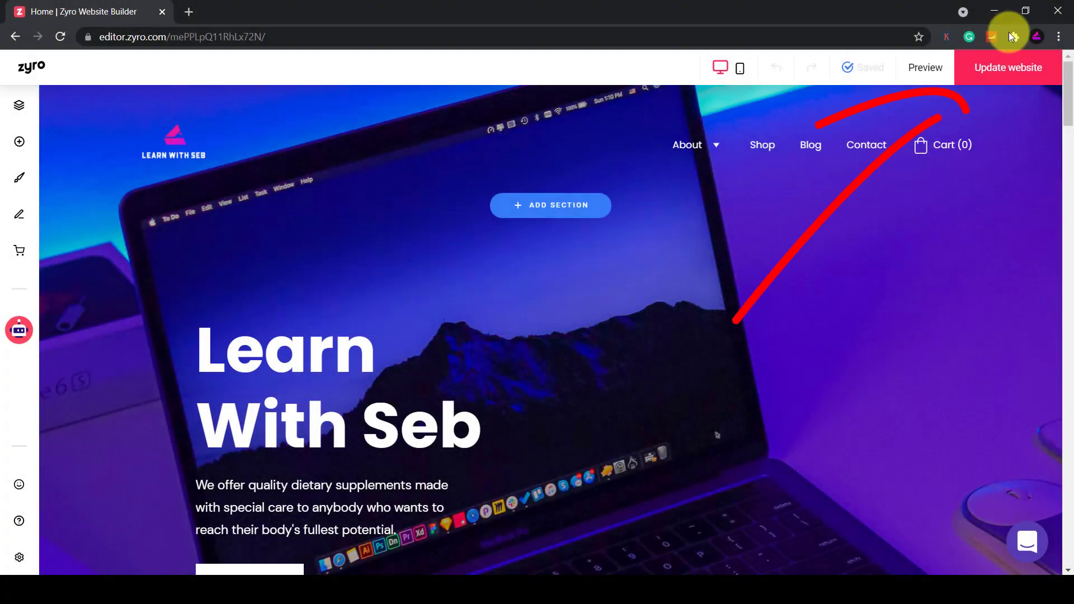
# Publish the Learn With Seb updates and view the live zyrosite.com site
pyautogui.click(999, 76)
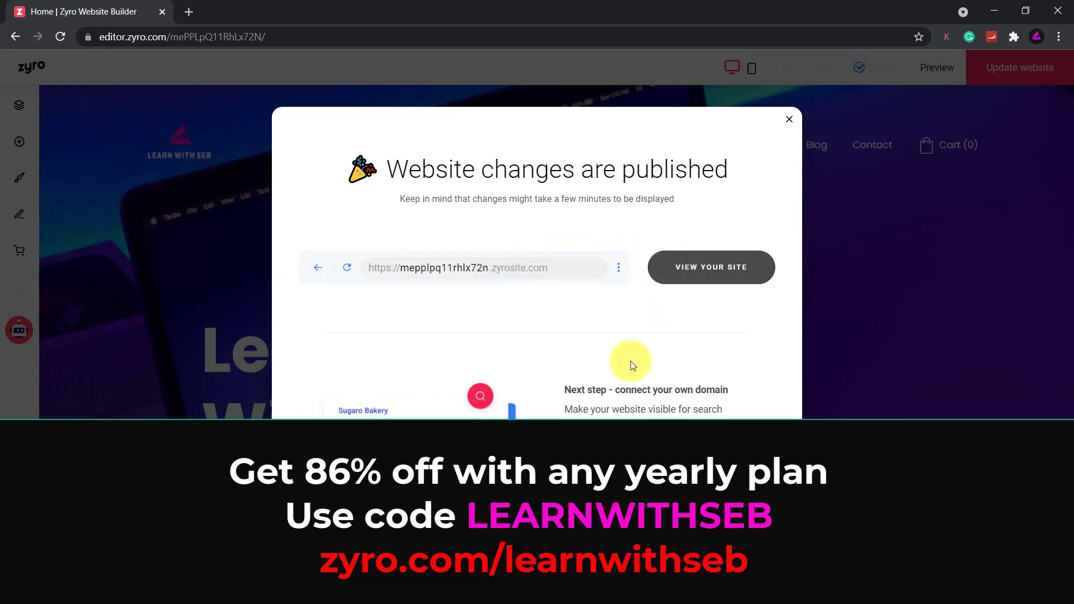
pyautogui.click(718, 270)
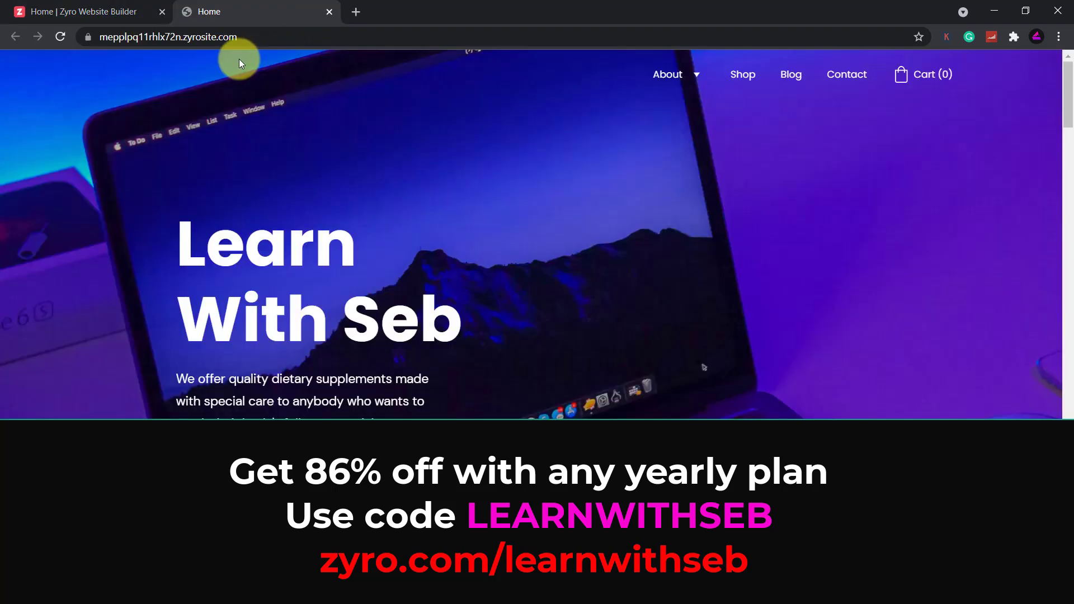
pyautogui.scroll(-10, 499, 271)
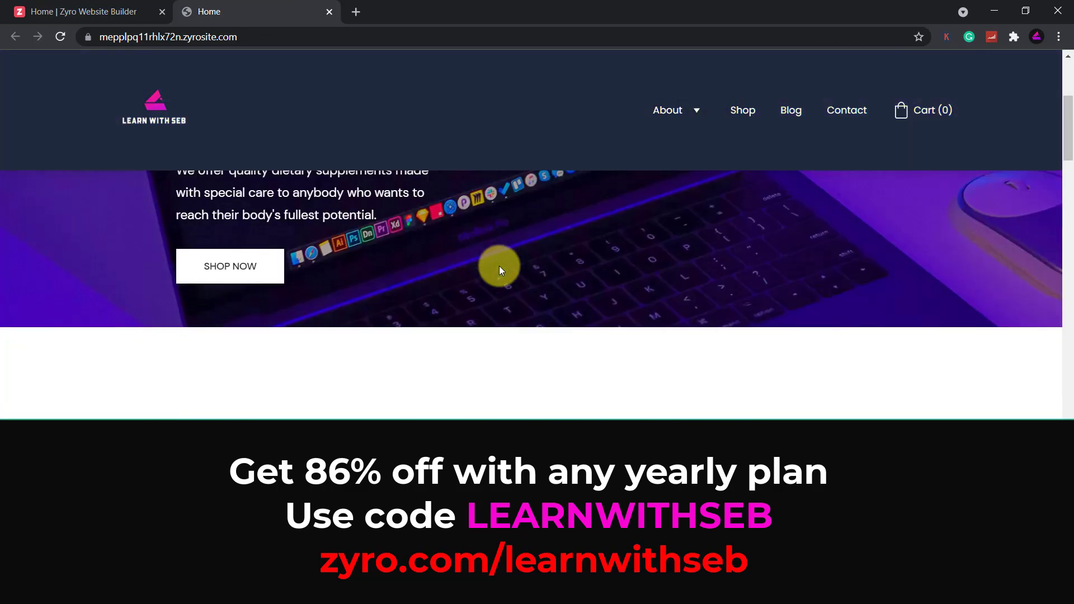